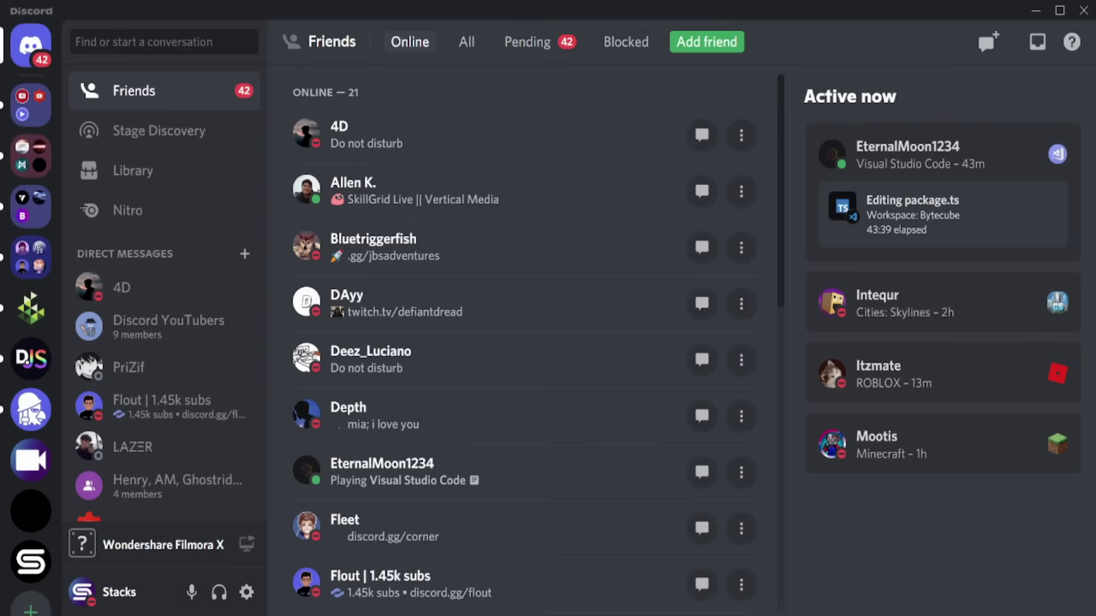
{"action": "scroll", "coordinate": [30, 590], "scroll_direction": "down", "scroll_amount": 2}
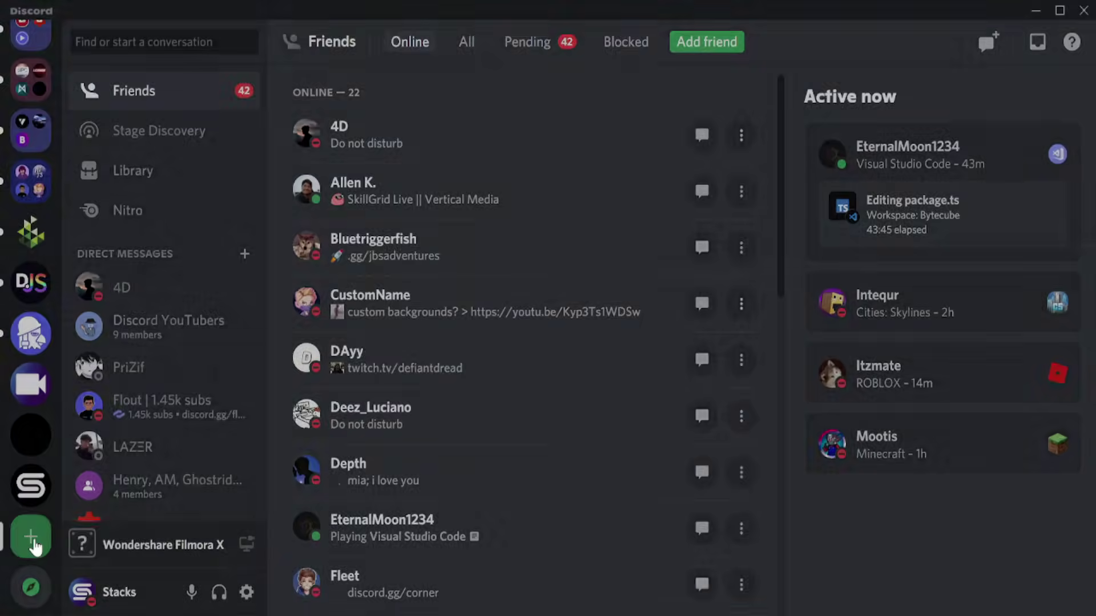
Step: Create a server from scratch named Stacks's Second Server, answering the audience question
{"action": "left_click", "coordinate": [33, 541]}
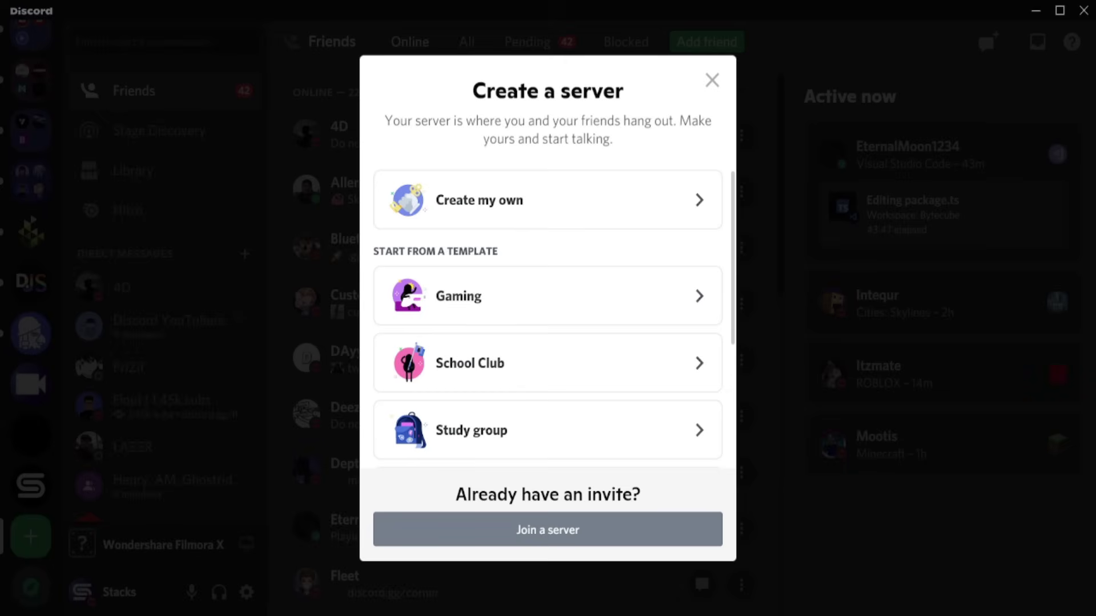
{"action": "left_click", "coordinate": [565, 199]}
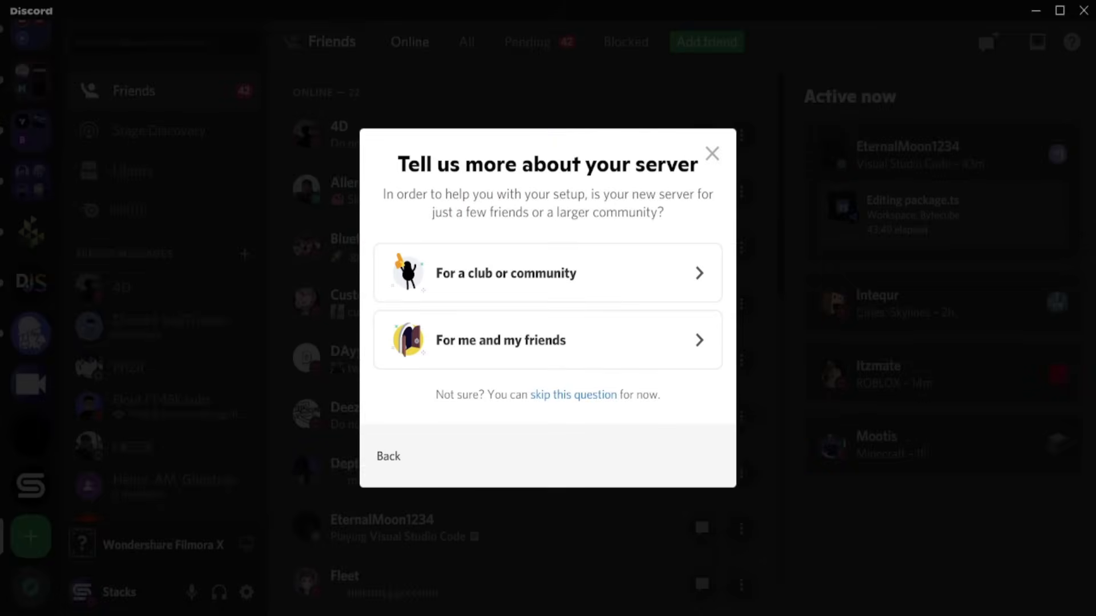
{"action": "left_click", "coordinate": [548, 340]}
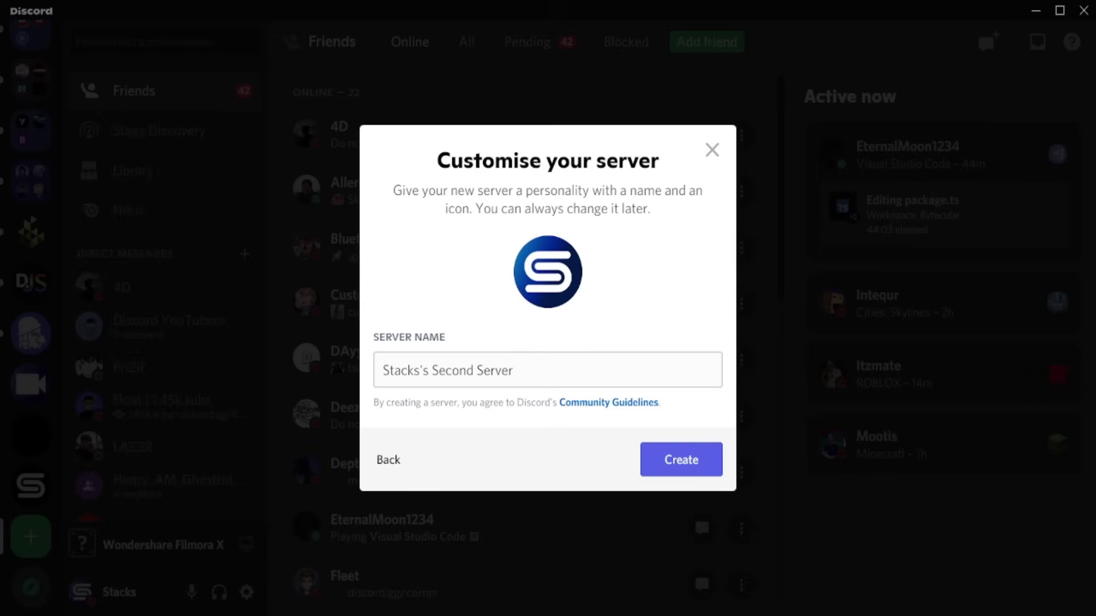
{"action": "left_click", "coordinate": [677, 455]}
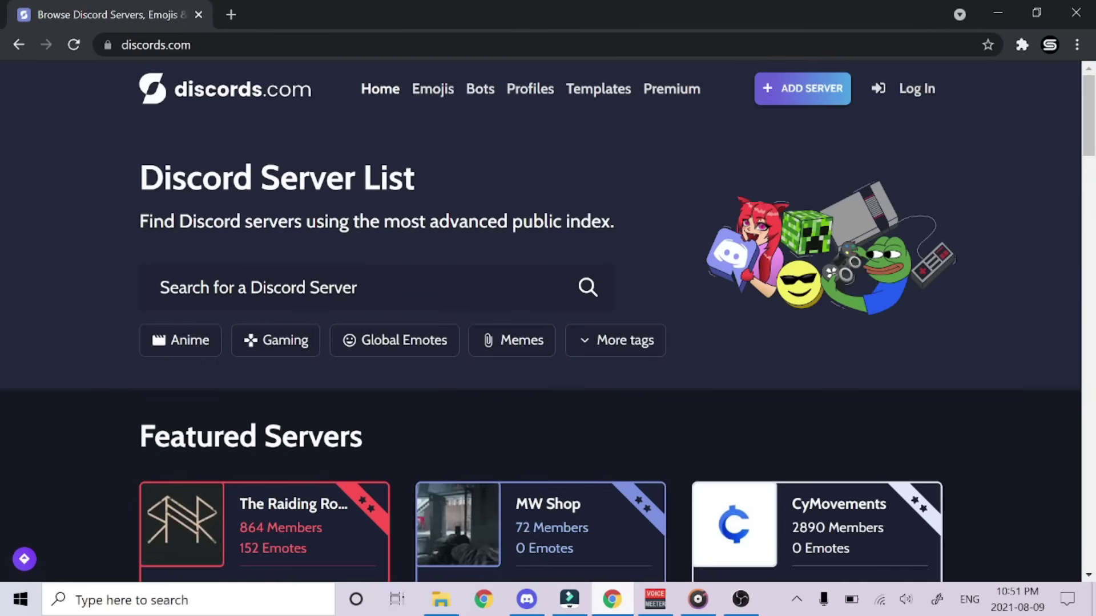
Step: Open the Local Communities card from the discords.com Templates page
{"action": "left_click", "coordinate": [599, 87]}
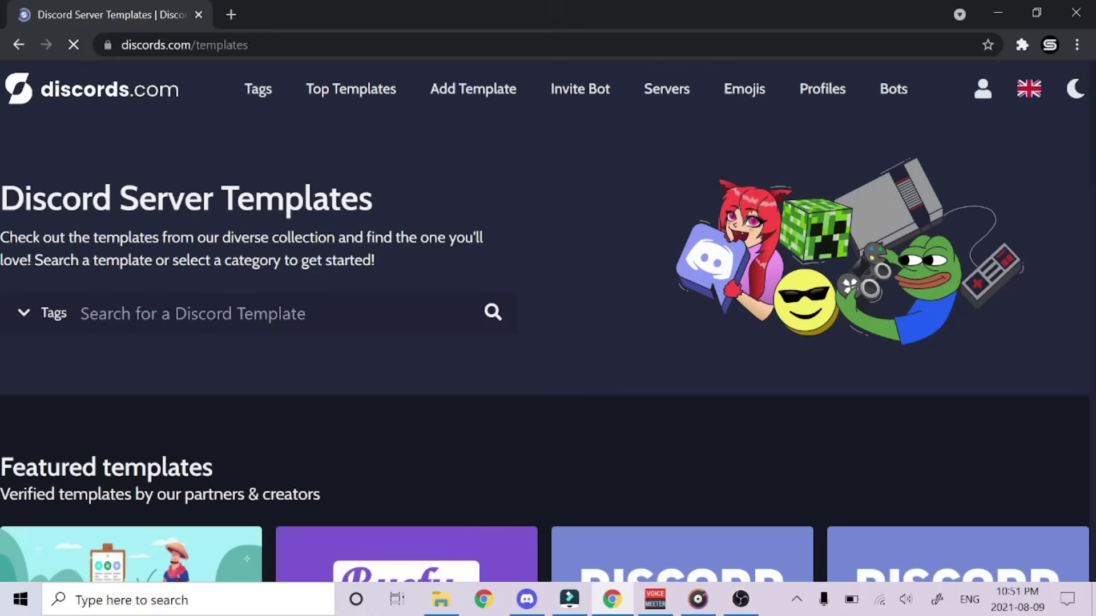
{"action": "scroll", "coordinate": [682, 343], "scroll_direction": "down", "scroll_amount": 5}
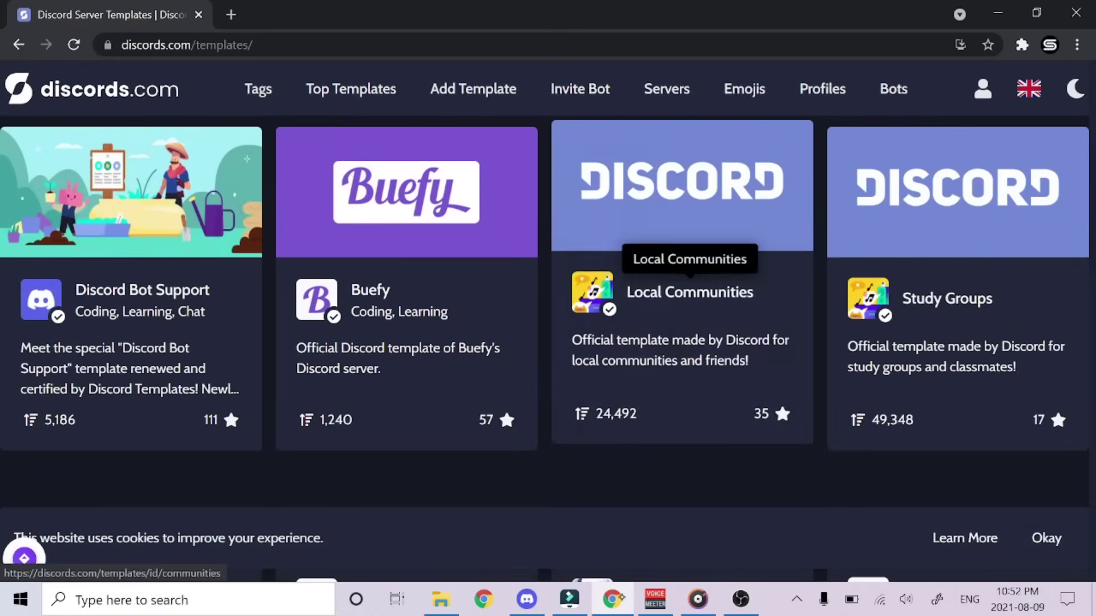
{"action": "left_click", "coordinate": [633, 235]}
{"action": "scroll", "coordinate": [547, 343], "scroll_direction": "up", "scroll_amount": 1}
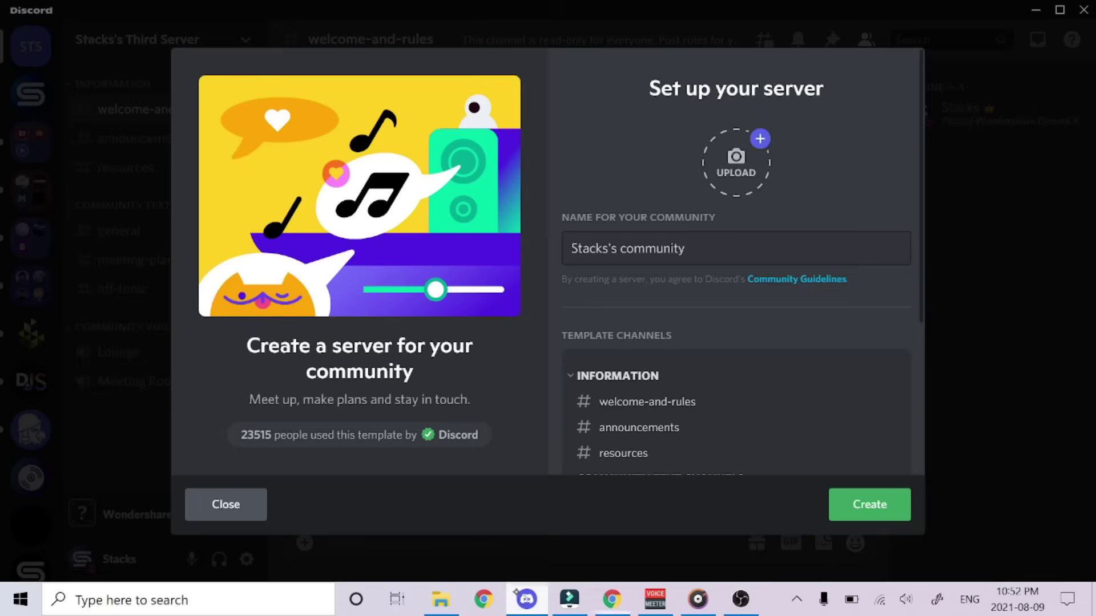
Step: Rename the community template server to Stacks's Third Server and create it
{"action": "left_click", "coordinate": [683, 259]}
{"action": "key", "text": "BackSpace"}
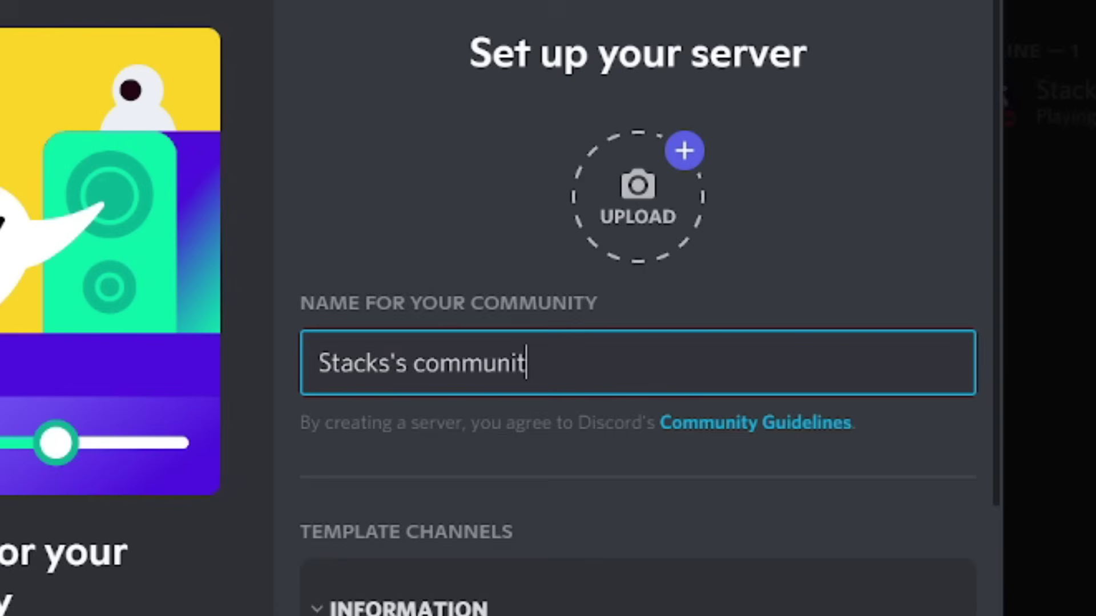
{"action": "key", "text": "BackSpace"}
{"action": "key", "text": "BackSpace"}
{"action": "key", "text": "BackSpace"}
{"action": "type", "text": "s Third"}
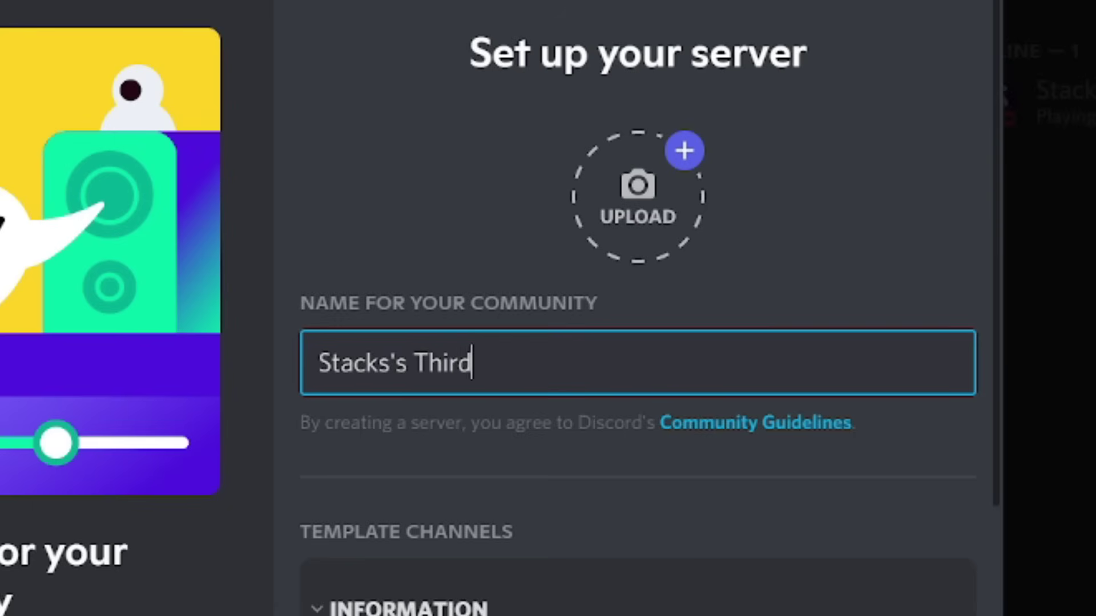
{"action": "type", "text": " Server"}
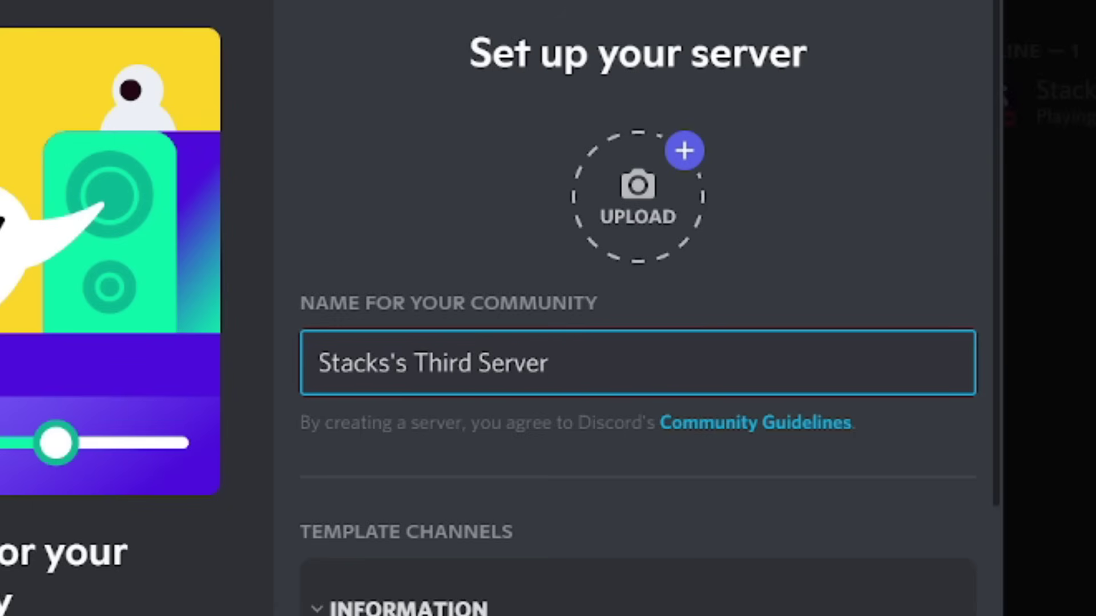
{"action": "left_click", "coordinate": [868, 505]}
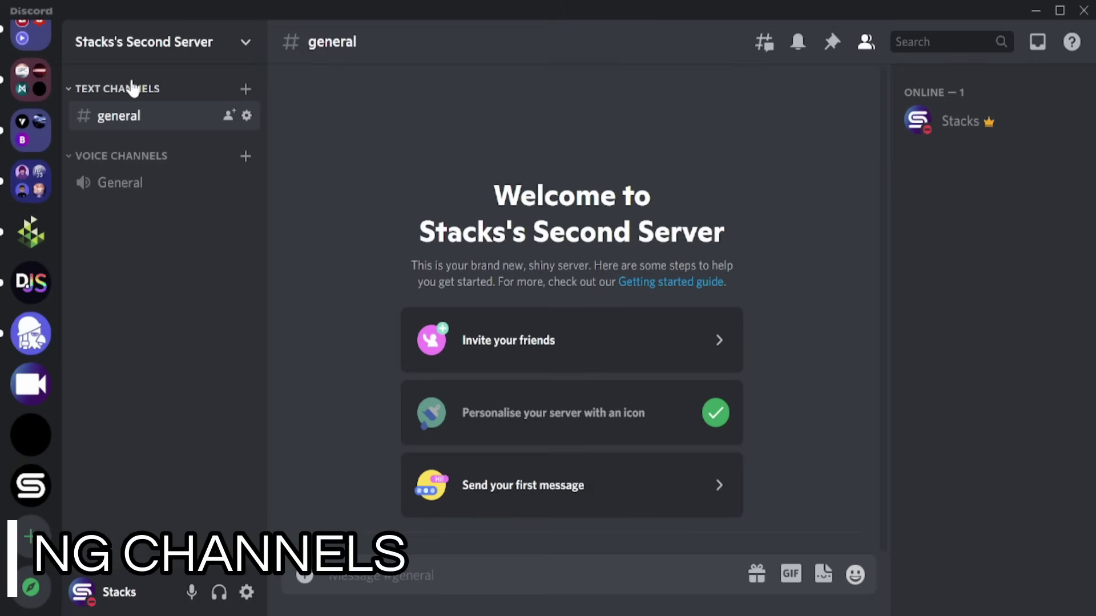
Step: Rename the TEXT CHANNELS category to GENERAL through Edit Category
{"action": "right_click", "coordinate": [130, 86]}
{"action": "left_click", "coordinate": [207, 247]}
{"action": "key", "text": "BackSpace"}
{"action": "key", "text": "BackSpace"}
{"action": "key", "text": "BackSpace"}
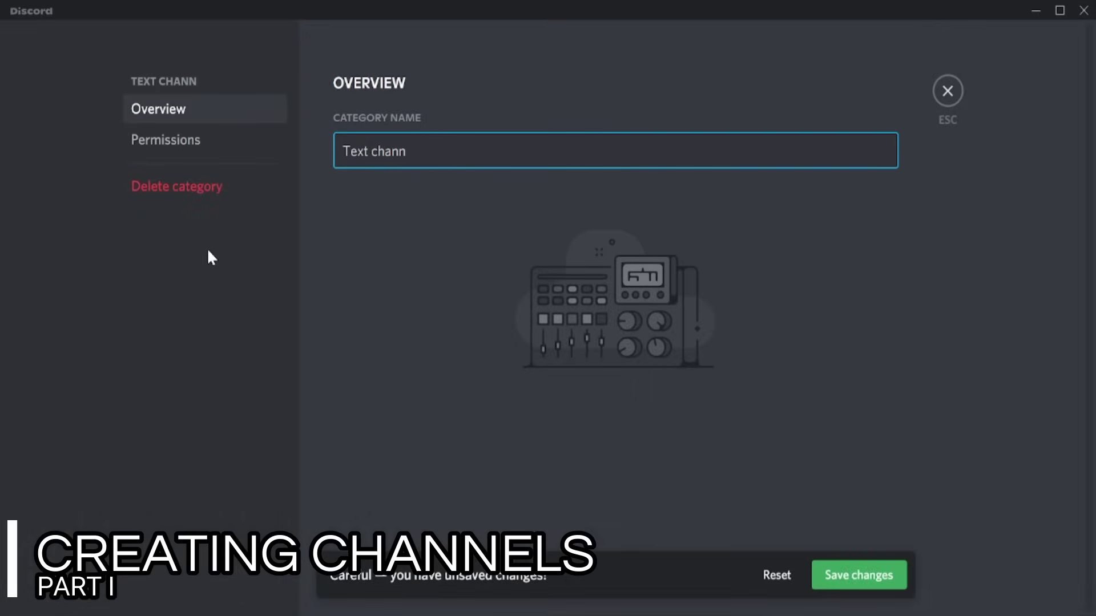
{"action": "key", "text": "BackSpace"}
{"action": "key", "text": "BackSpace"}
{"action": "key", "text": "BackSpace"}
{"action": "key", "text": "BackSpace"}
{"action": "type", "text": "GEN"}
{"action": "key", "text": "BackSpace"}
{"action": "type", "text": "E"}
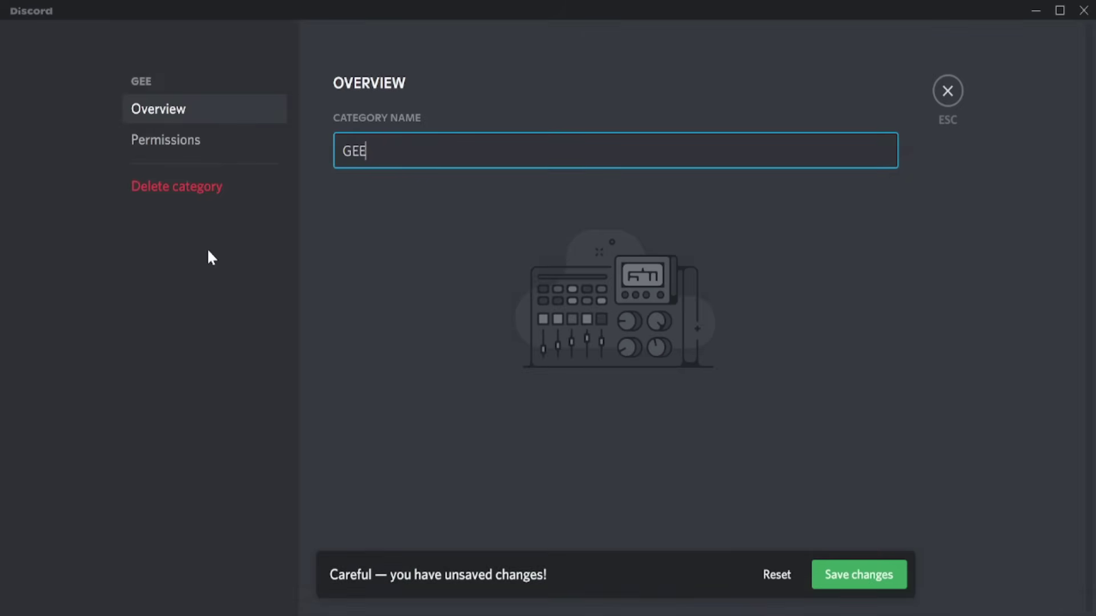
{"action": "key", "text": "BackSpace"}
{"action": "type", "text": "RAL"}
{"action": "key", "text": "Return"}
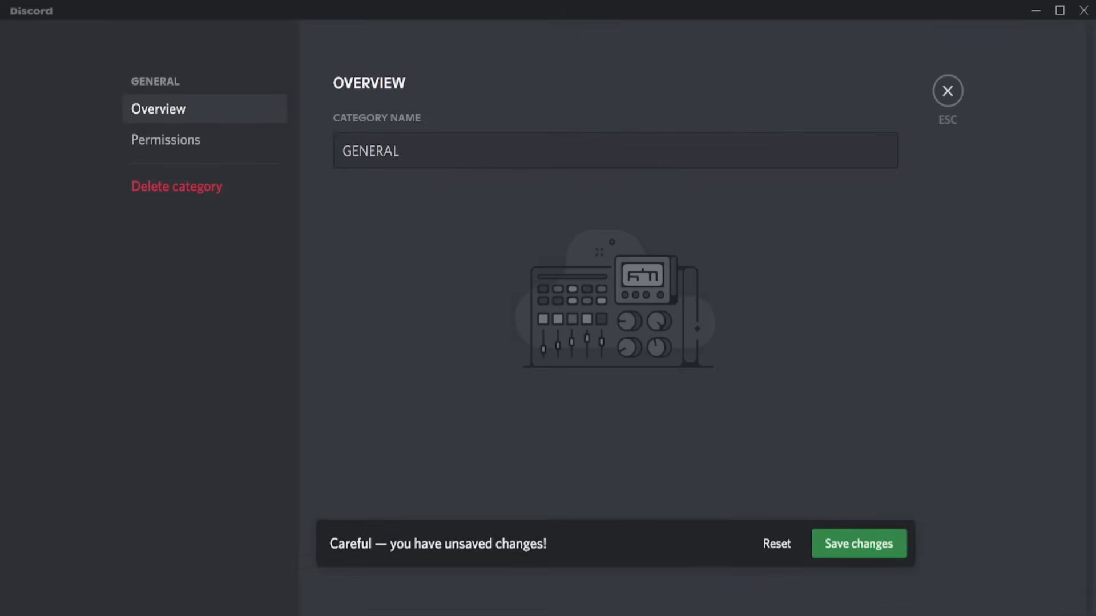
{"action": "key", "text": "Escape"}
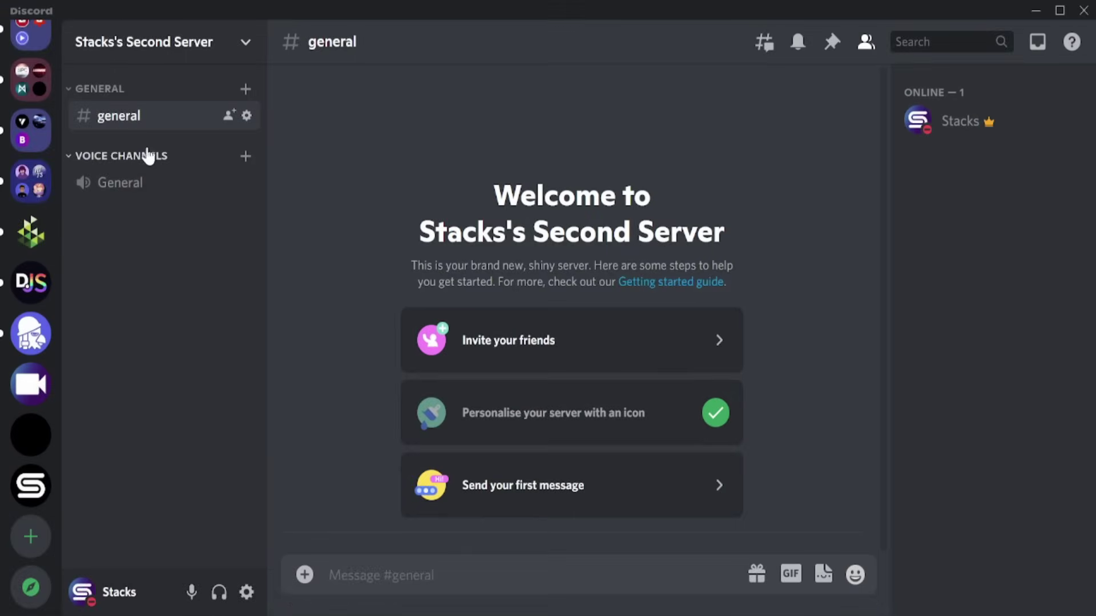
Step: Add text channels named media and commands under GENERAL
{"action": "left_click", "coordinate": [246, 89]}
{"action": "type", "text": "media"}
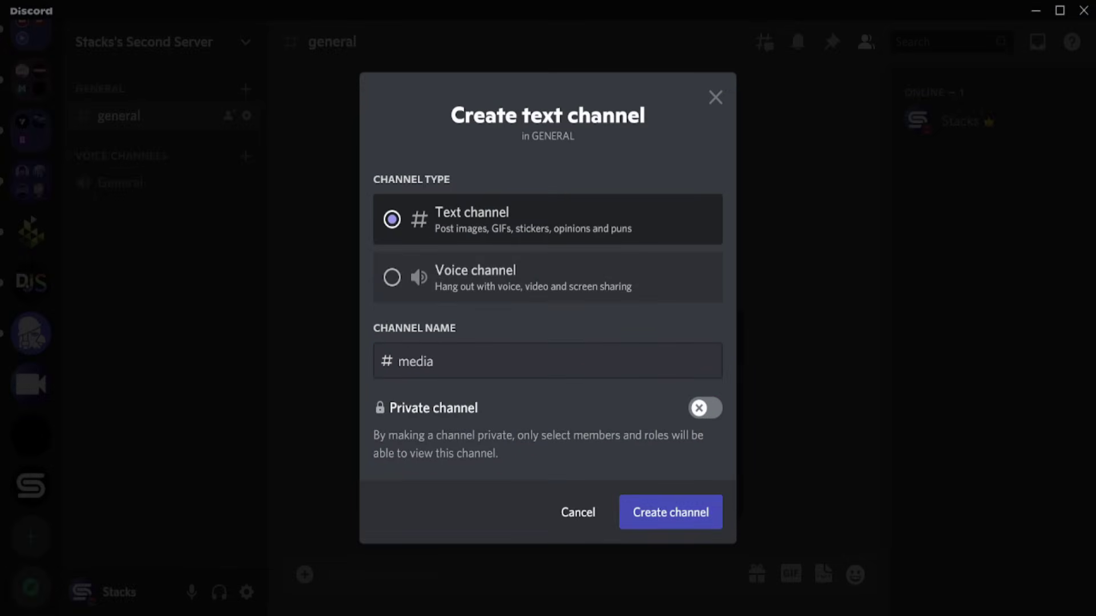
{"action": "key", "text": "Return"}
{"action": "left_click", "coordinate": [246, 89]}
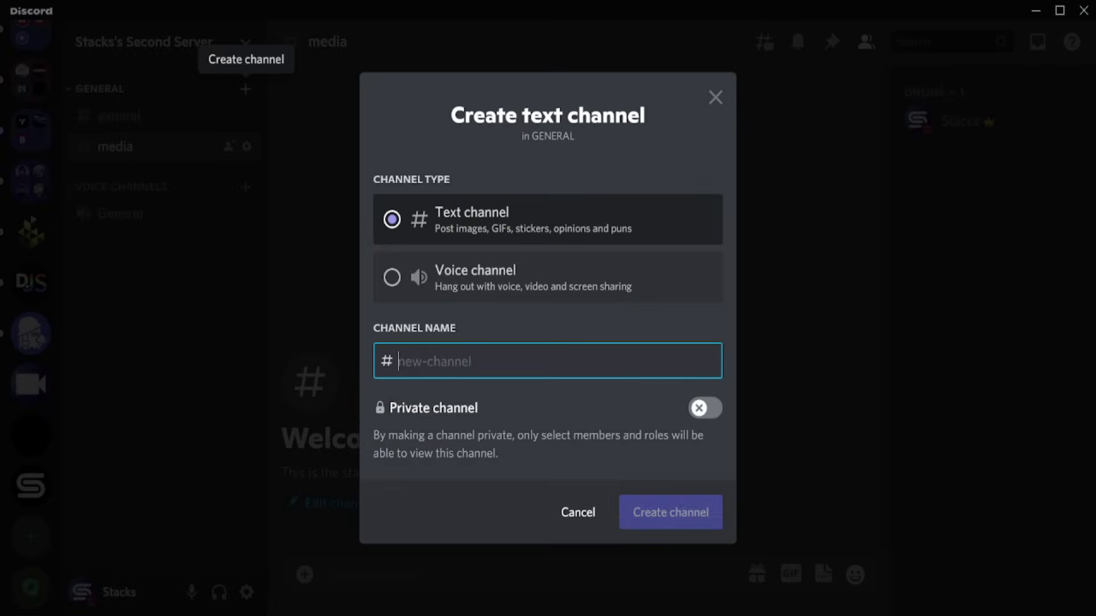
{"action": "type", "text": "commands"}
{"action": "key", "text": "Return"}
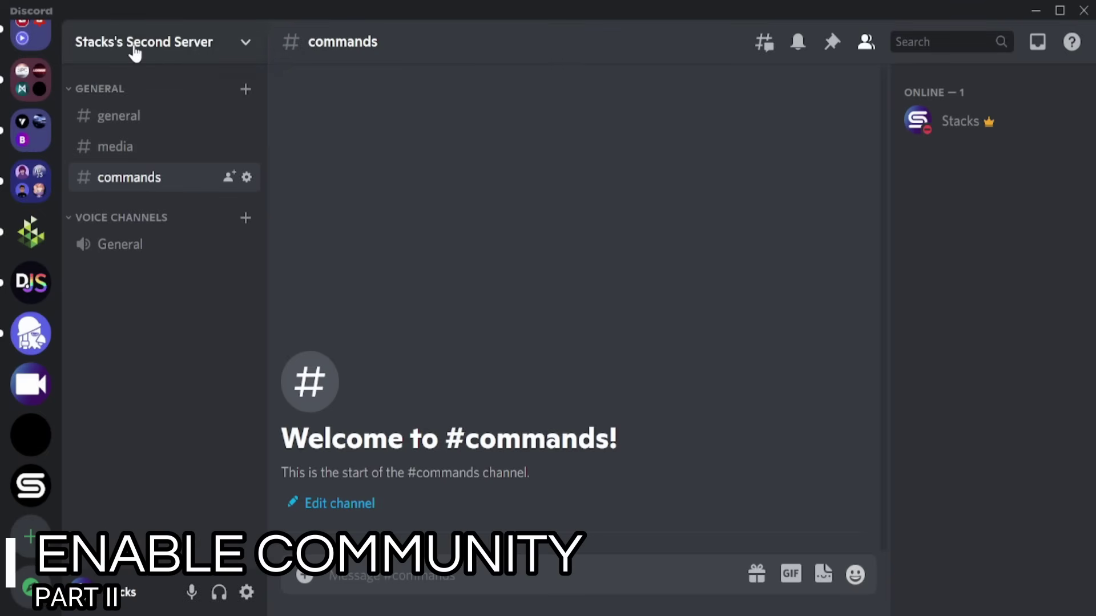
Step: Start Community setup, requiring verified email and scanning media from all members
{"action": "left_click", "coordinate": [146, 41]}
{"action": "left_click", "coordinate": [175, 163]}
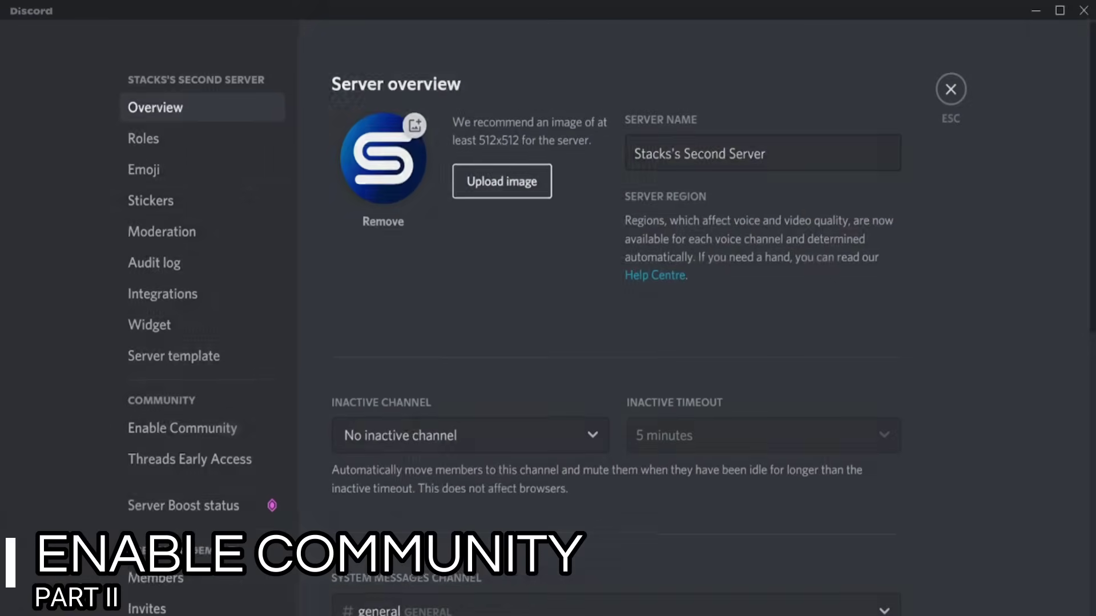
{"action": "scroll", "coordinate": [206, 343], "scroll_direction": "down", "scroll_amount": 3}
{"action": "left_click", "coordinate": [185, 314]}
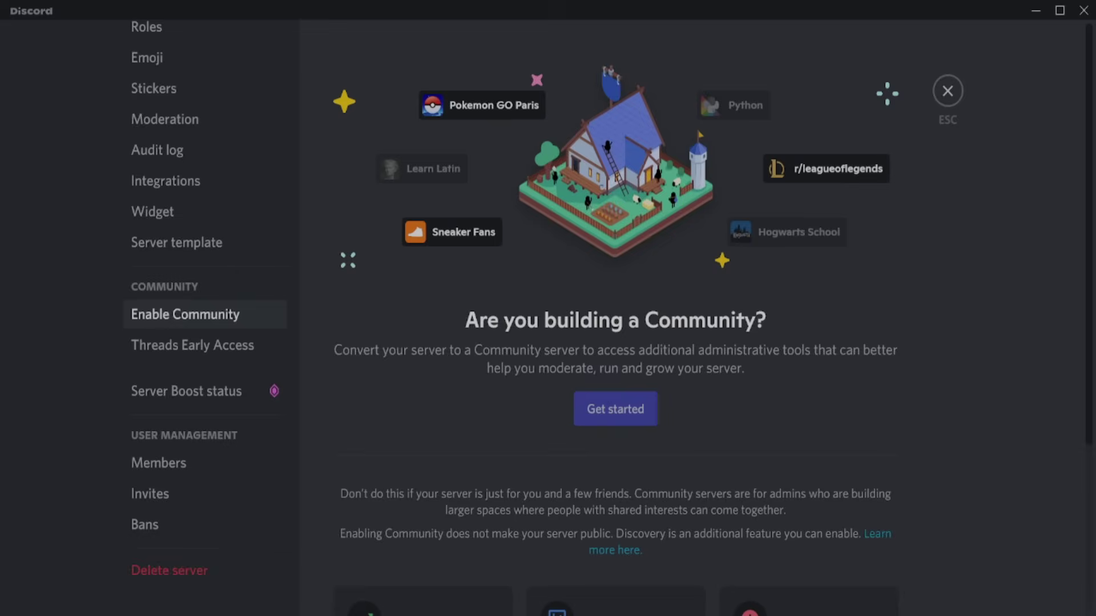
{"action": "left_click", "coordinate": [614, 409]}
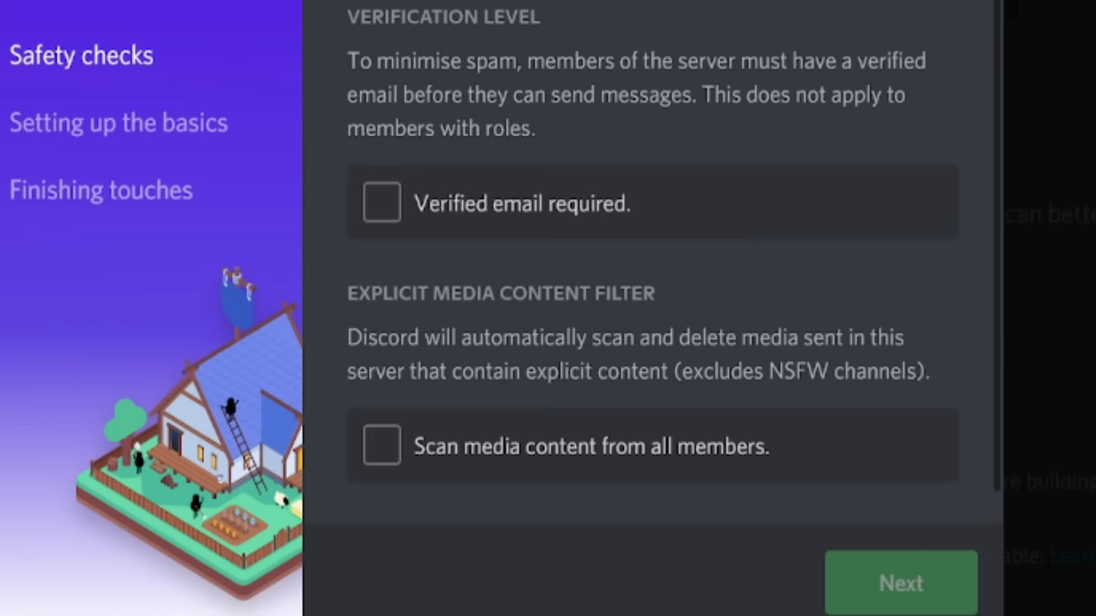
{"action": "left_click", "coordinate": [381, 205]}
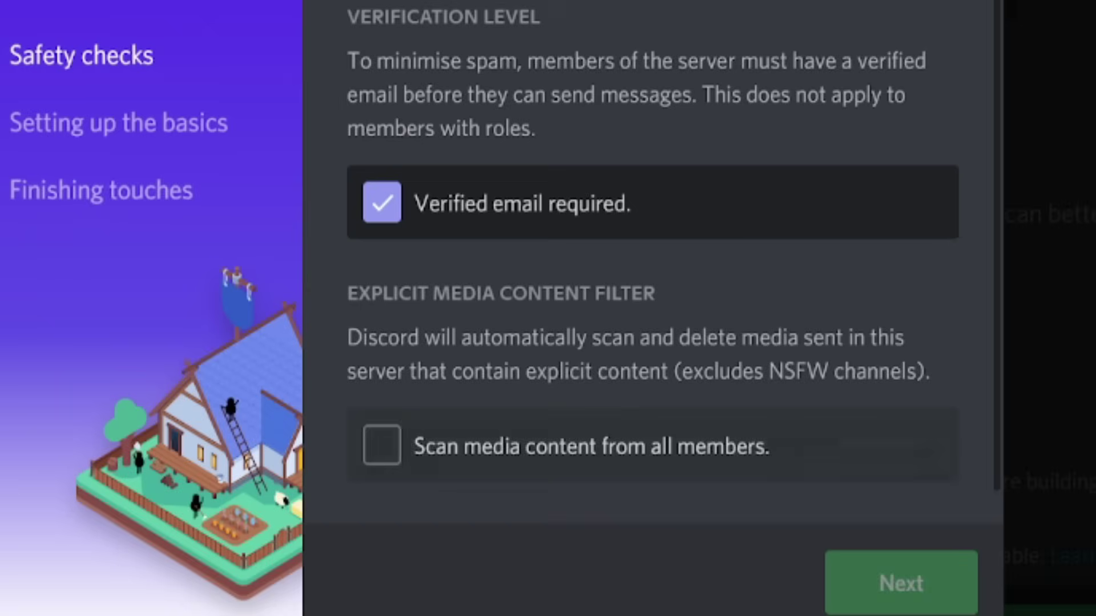
{"action": "left_click", "coordinate": [381, 446]}
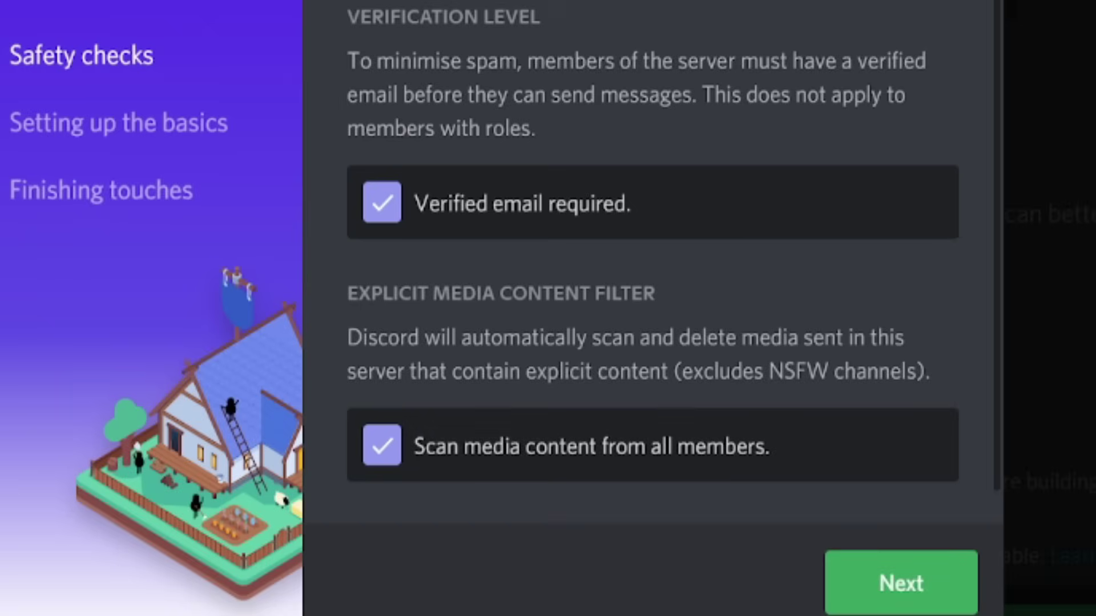
{"action": "left_click", "coordinate": [915, 578]}
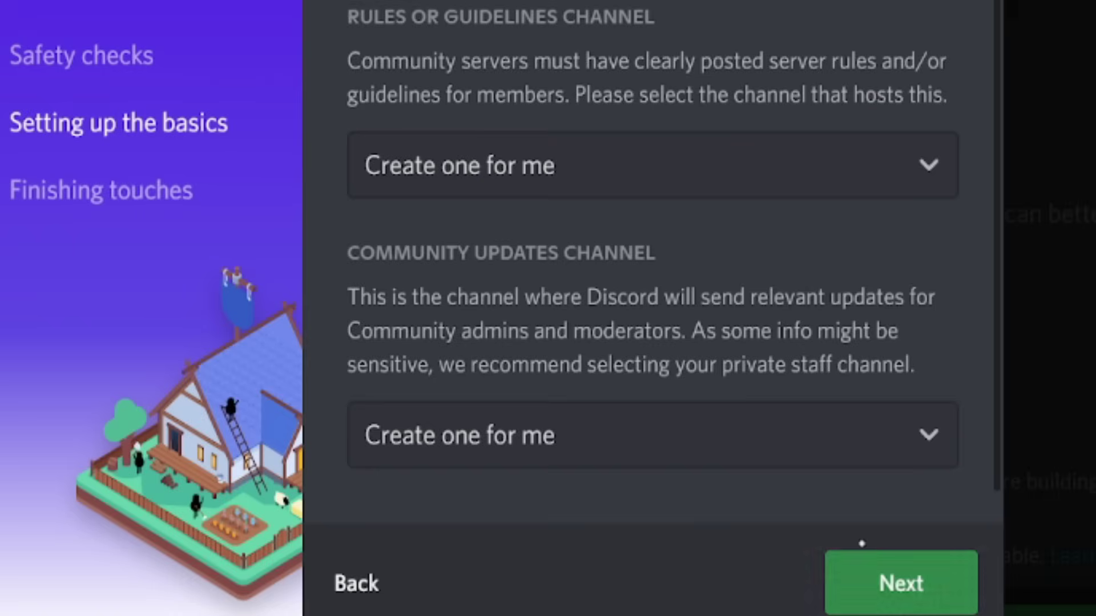
{"action": "left_click", "coordinate": [865, 572]}
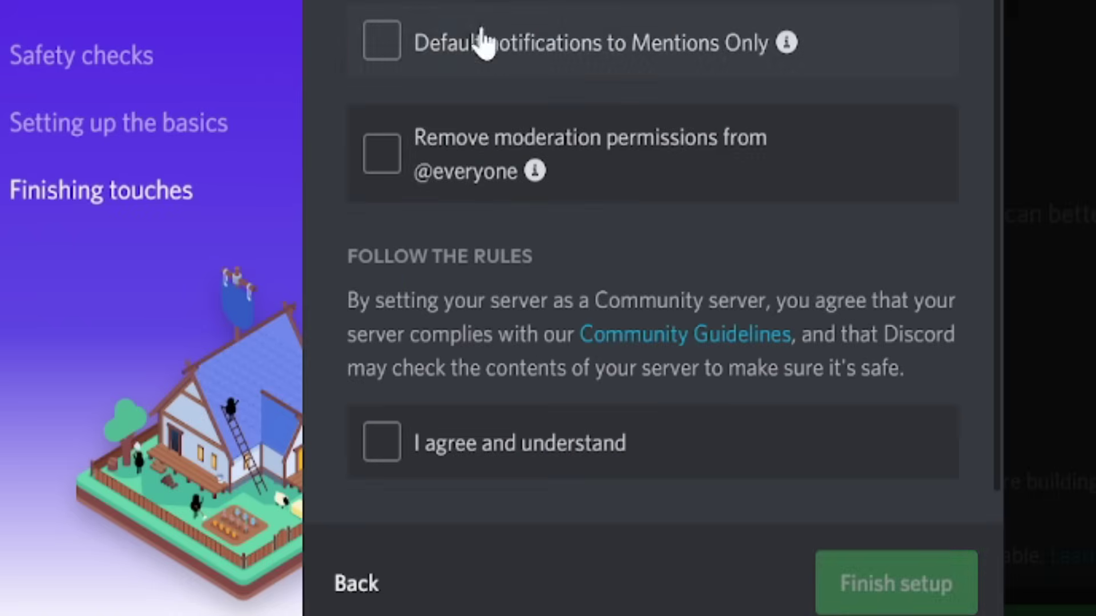
{"action": "left_click", "coordinate": [382, 43]}
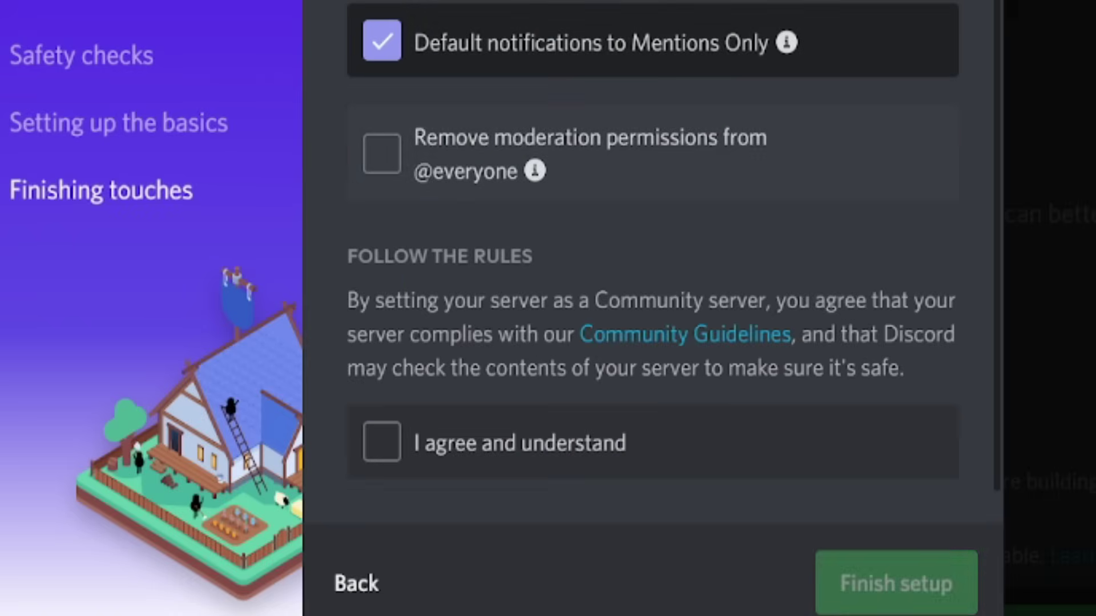
{"action": "left_click", "coordinate": [381, 154]}
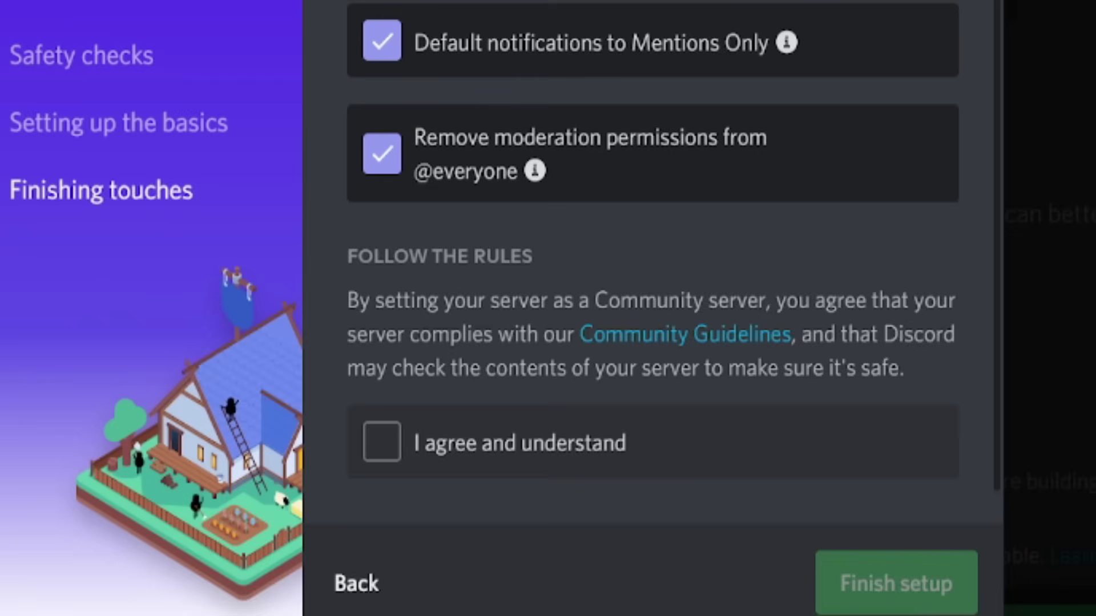
{"action": "left_click", "coordinate": [381, 442]}
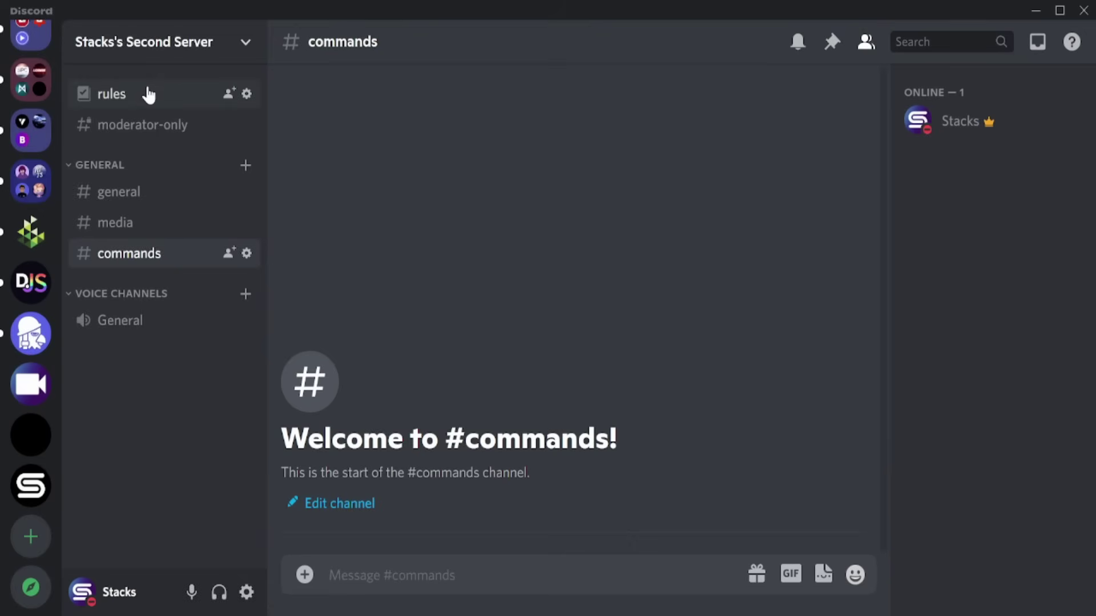
{"action": "mouse_move", "coordinate": [266, 223]}
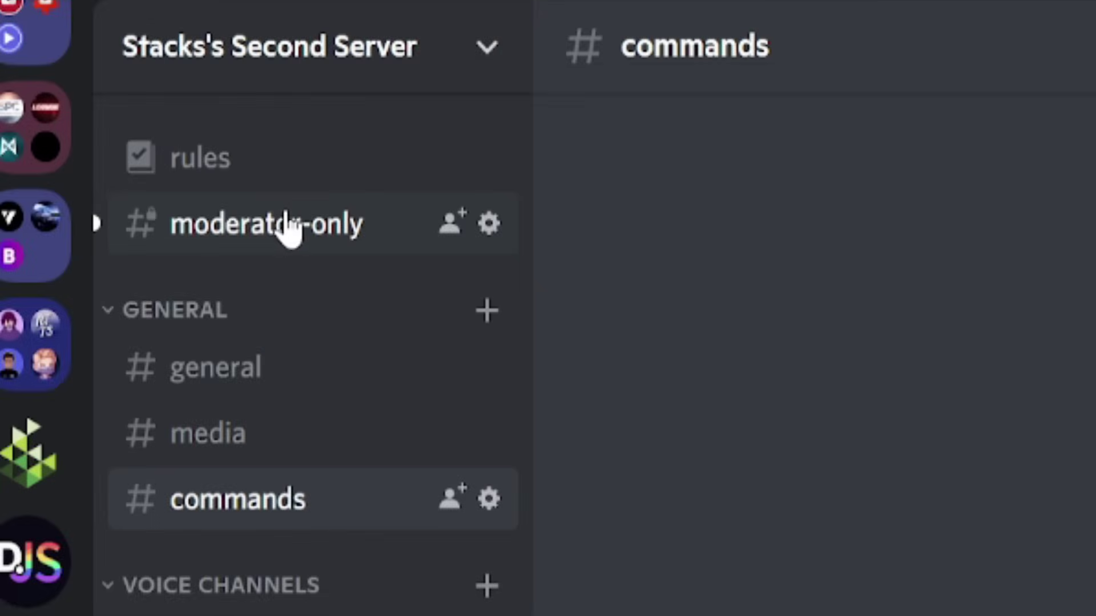
Step: View the Community Updates system message in #moderator-only
{"action": "left_click", "coordinate": [152, 125]}
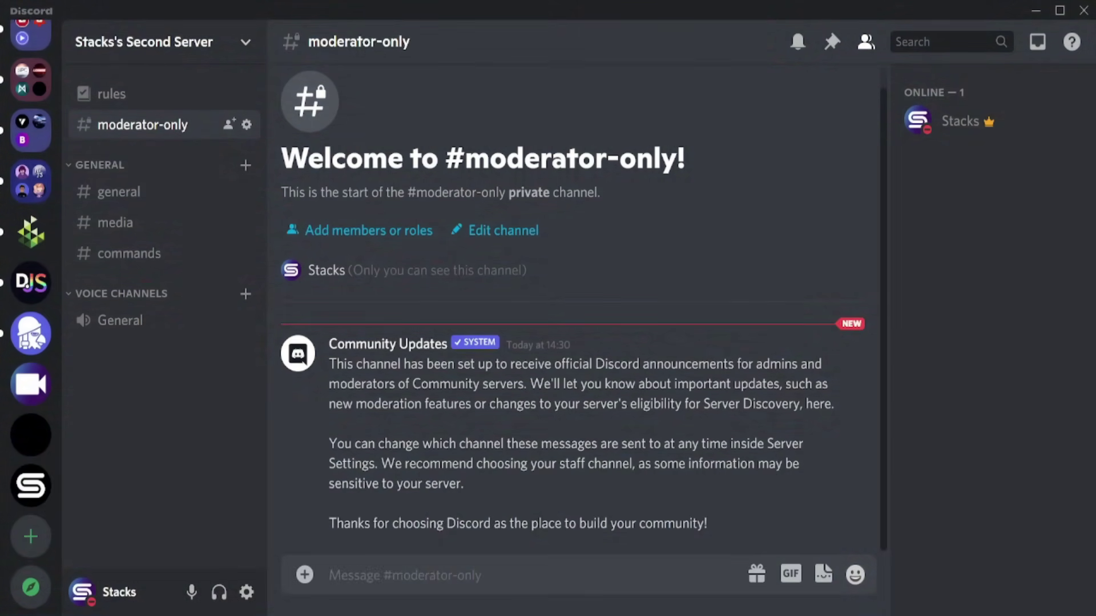
Step: Create an INFORMATION category and move #rules into it with synced permissions
{"action": "right_click", "coordinate": [218, 368]}
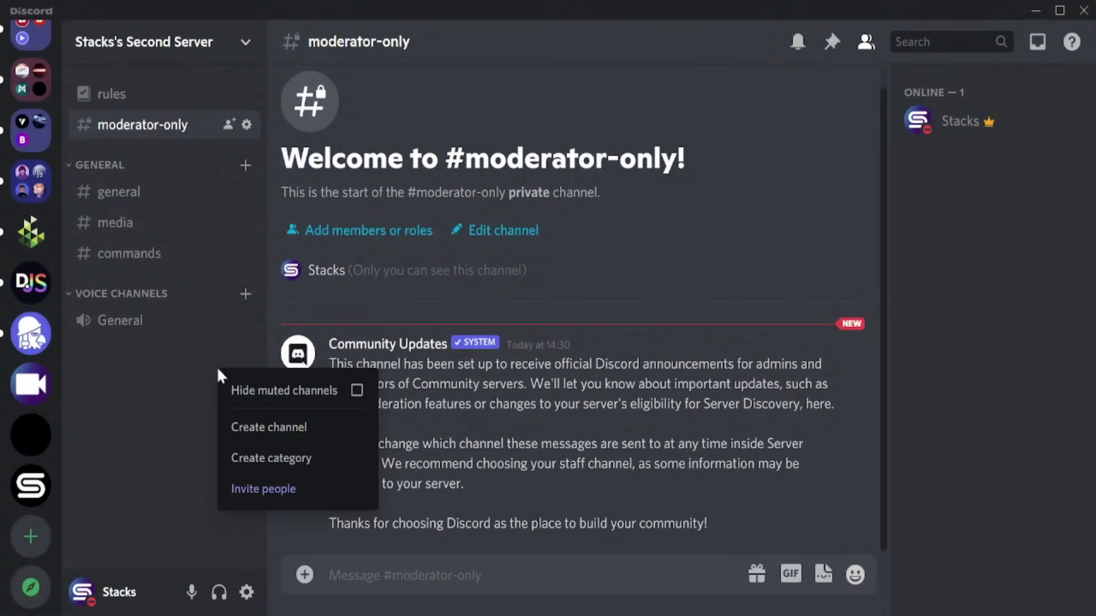
{"action": "left_click", "coordinate": [275, 461]}
{"action": "type", "text": "INFORM"}
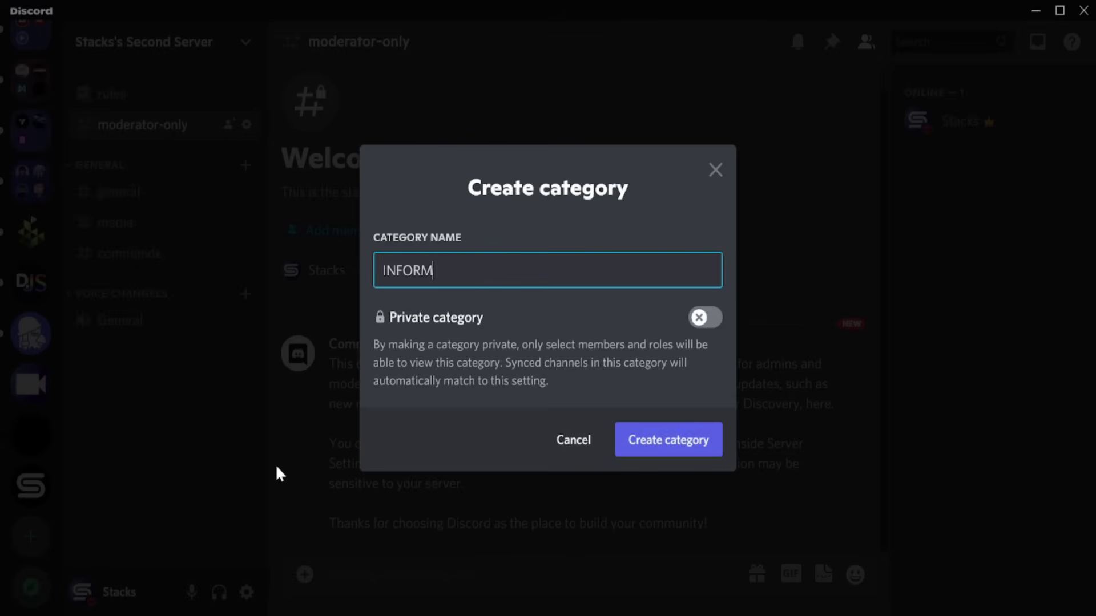
{"action": "type", "text": "ATION"}
{"action": "key", "text": "Return"}
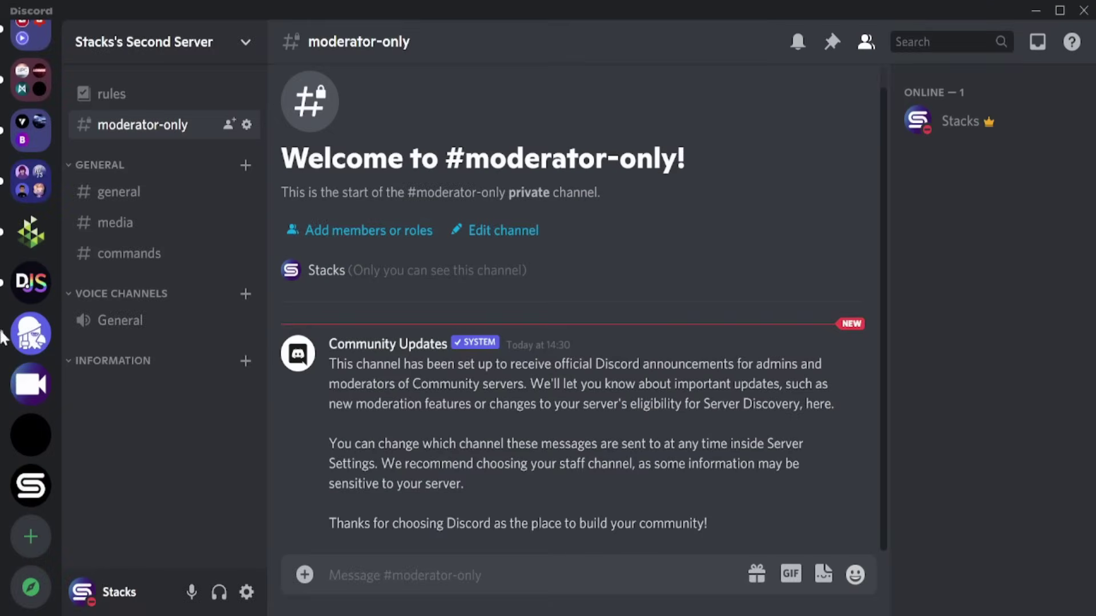
{"action": "mouse_move", "coordinate": [97, 123]}
{"action": "left_mouse_down"}
{"action": "mouse_move", "coordinate": [107, 102]}
{"action": "mouse_move", "coordinate": [101, 137]}
{"action": "mouse_move", "coordinate": [119, 164]}
{"action": "left_mouse_up"}
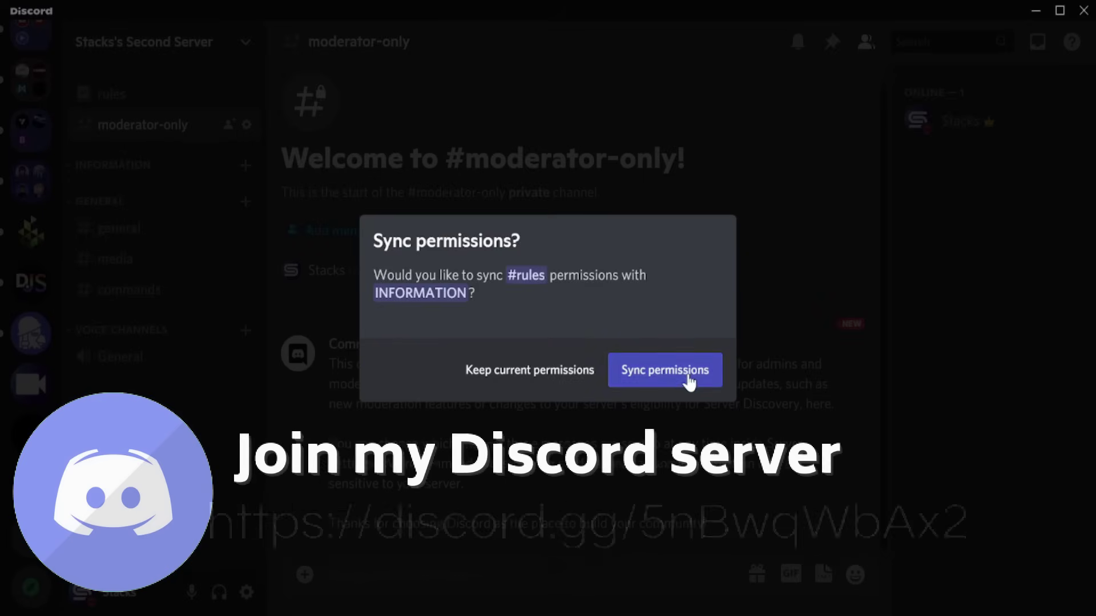
{"action": "left_click", "coordinate": [662, 369]}
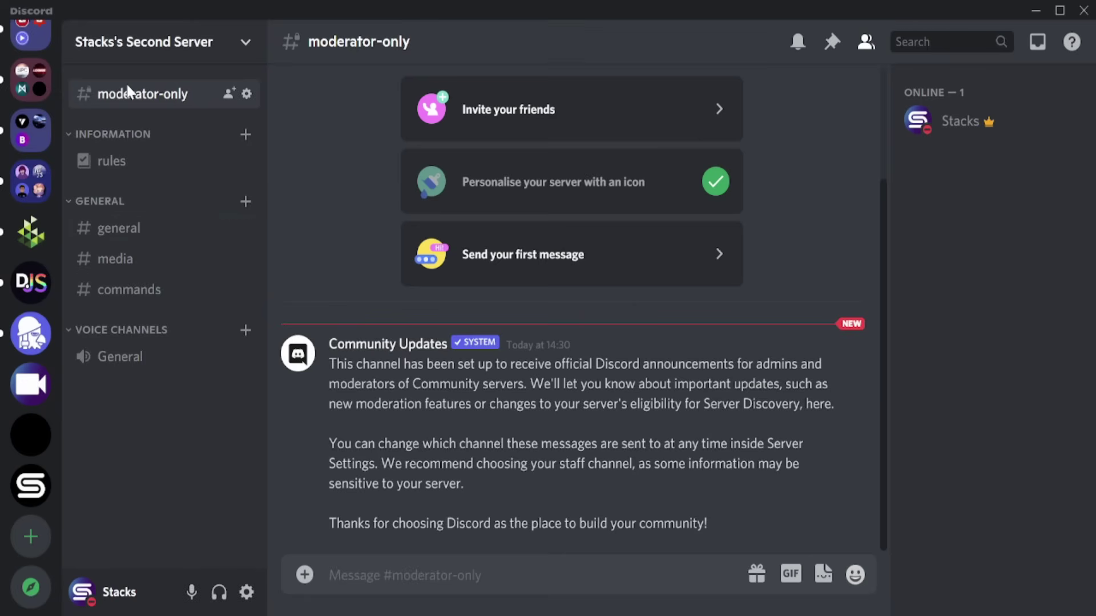
Step: Add announcements, information and uploads text channels under INFORMATION
{"action": "left_click", "coordinate": [137, 167]}
{"action": "left_click", "coordinate": [245, 135]}
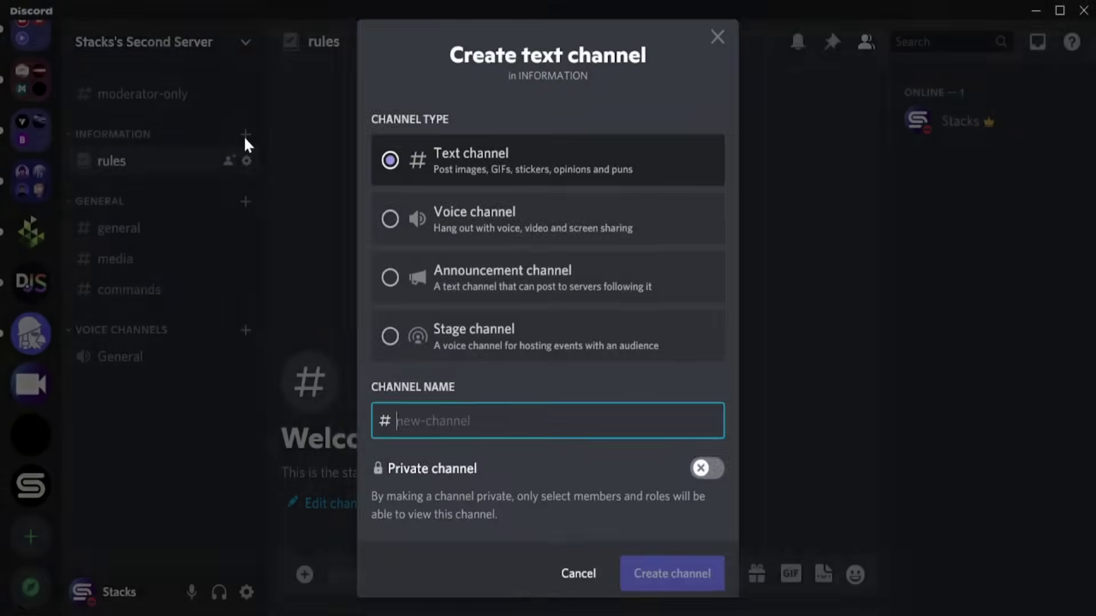
{"action": "type", "text": "announcement"}
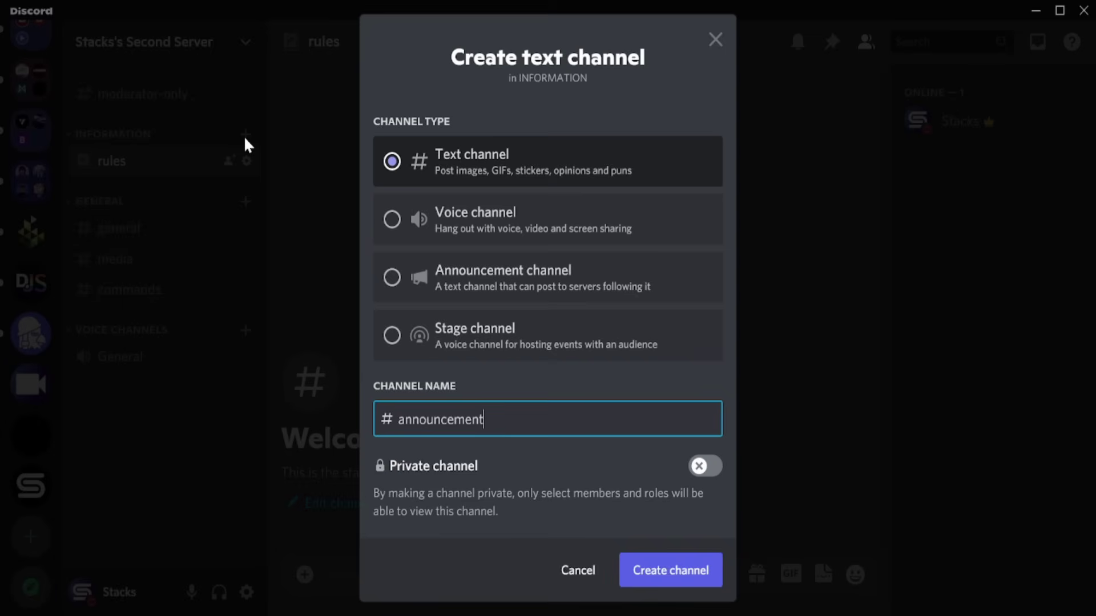
{"action": "type", "text": "s"}
{"action": "key", "text": "Return"}
{"action": "left_click", "coordinate": [245, 135]}
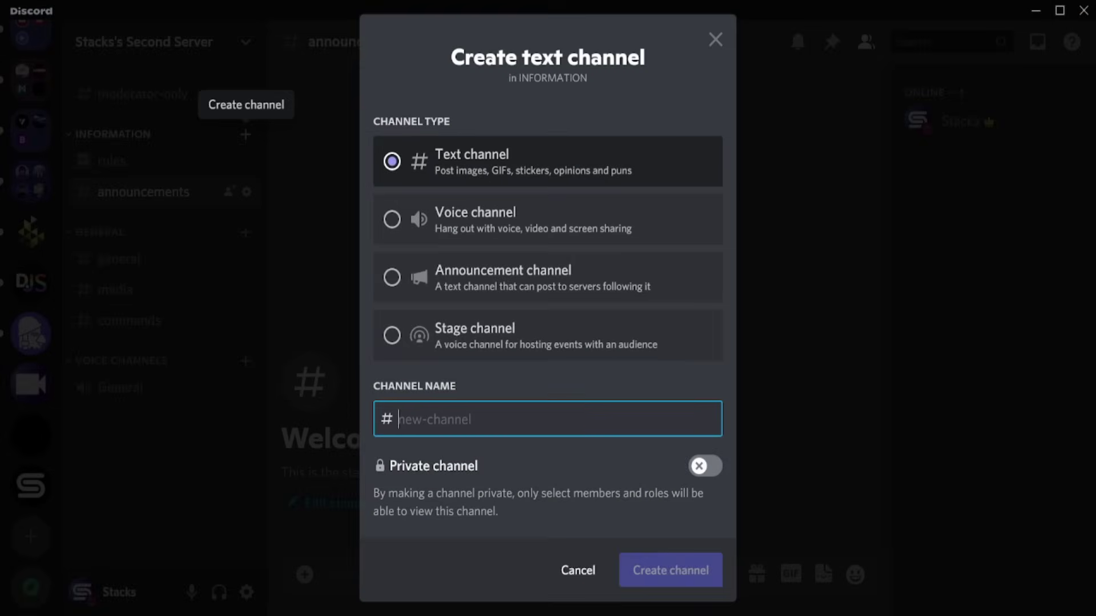
{"action": "type", "text": "information"}
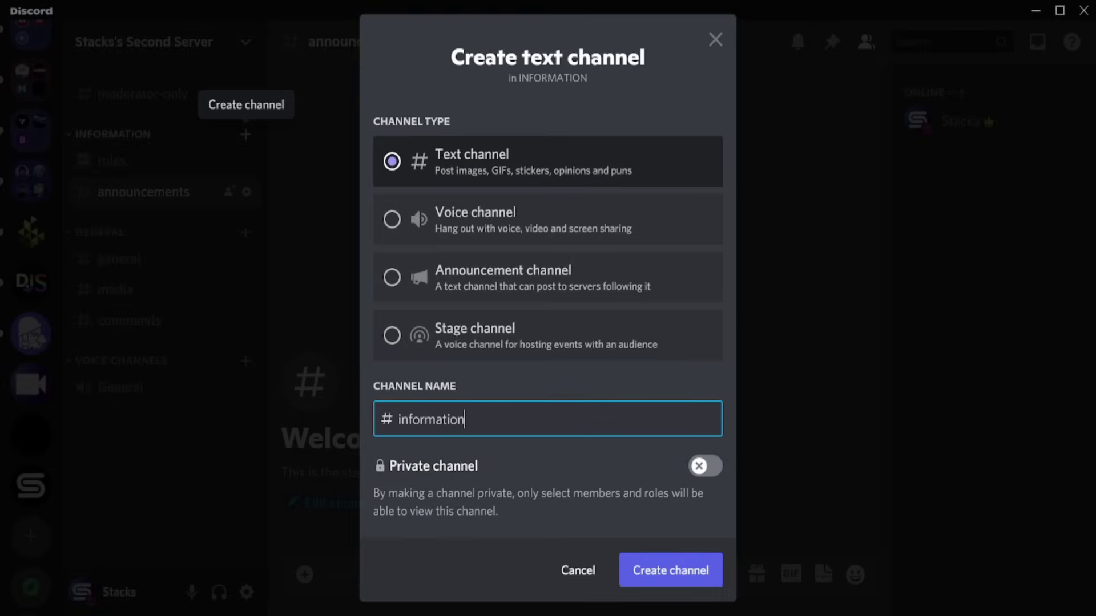
{"action": "key", "text": "Return"}
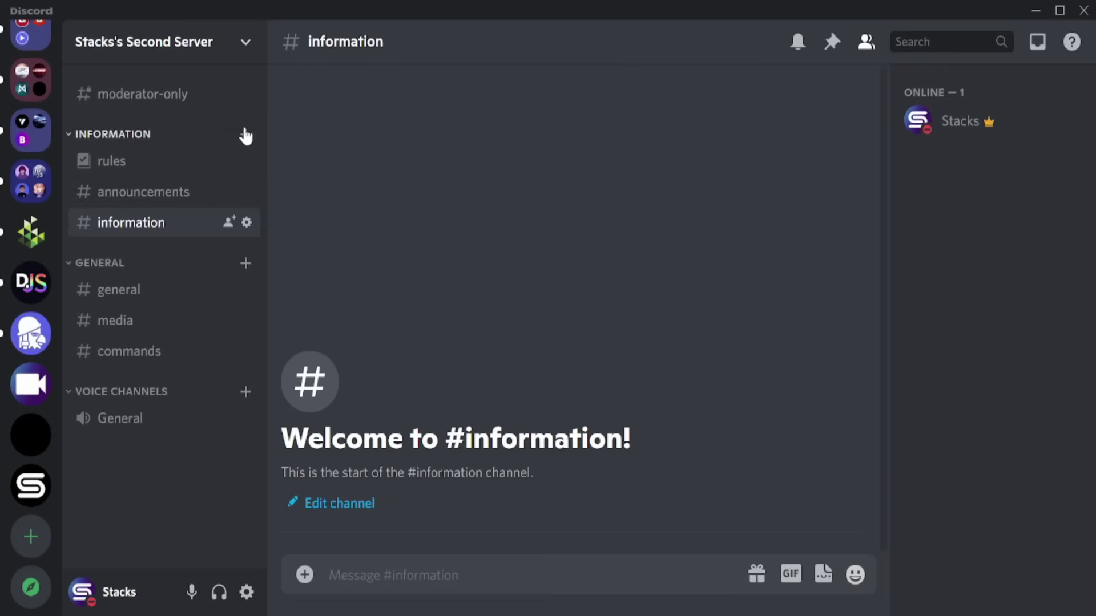
{"action": "left_click", "coordinate": [245, 136]}
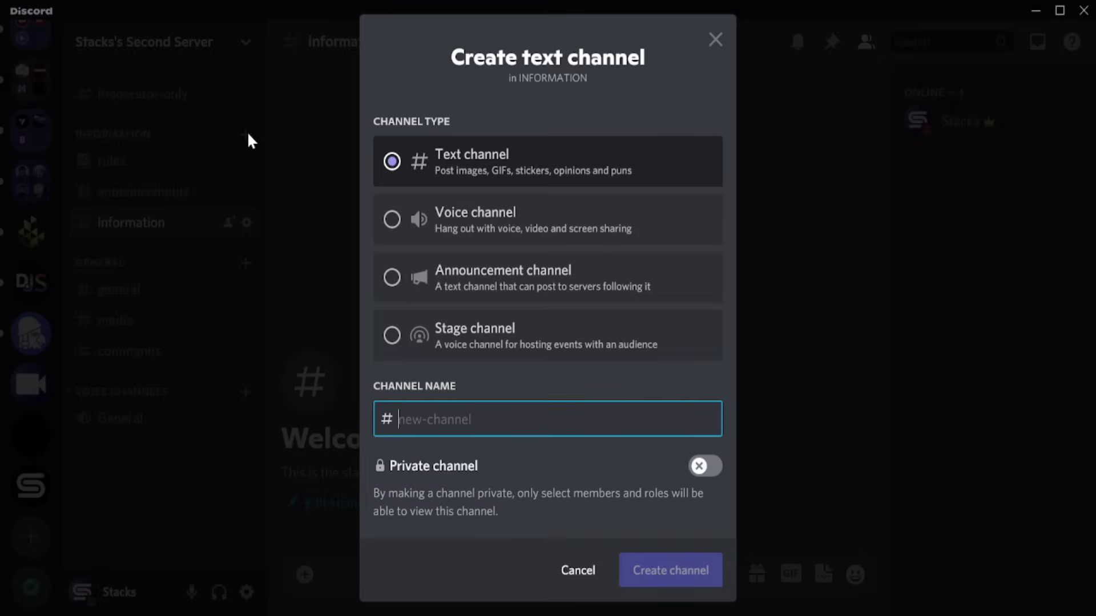
{"action": "type", "text": "uploads"}
{"action": "key", "text": "Return"}
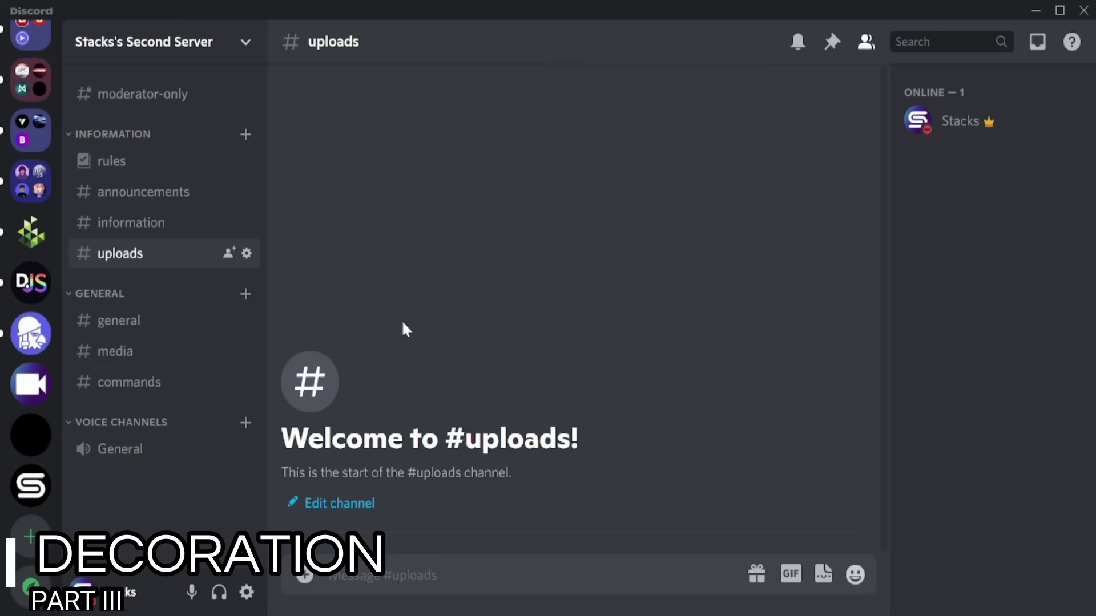
Step: Remove the emoji and hyphen from the rules channel name and save
{"action": "right_click", "coordinate": [91, 163]}
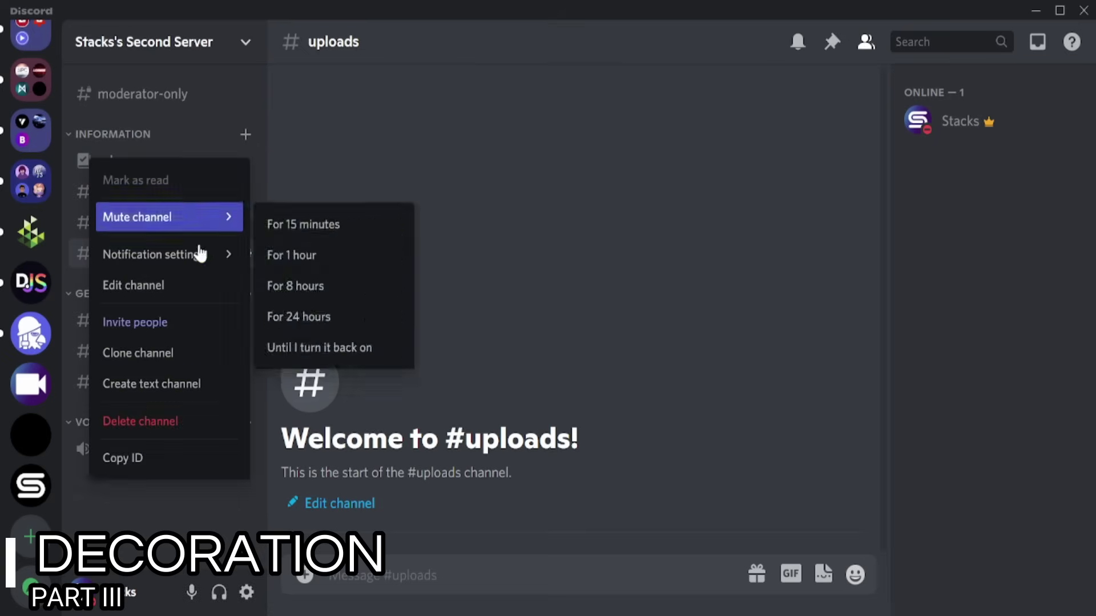
{"action": "left_click", "coordinate": [195, 285]}
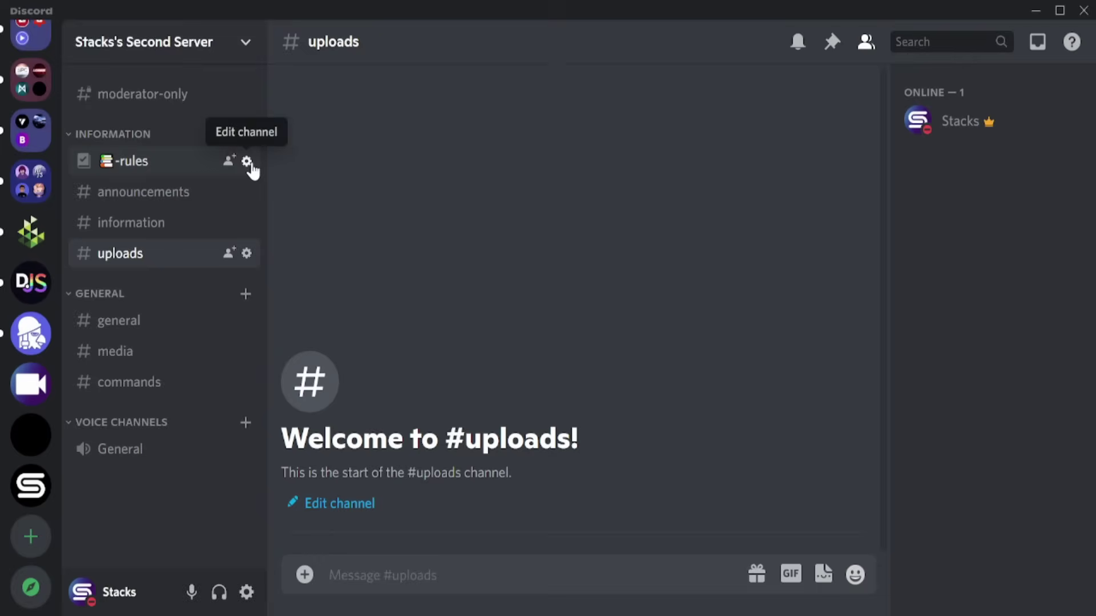
{"action": "key", "text": "BackSpace"}
{"action": "key", "text": "BackSpace"}
{"action": "left_click", "coordinate": [852, 576]}
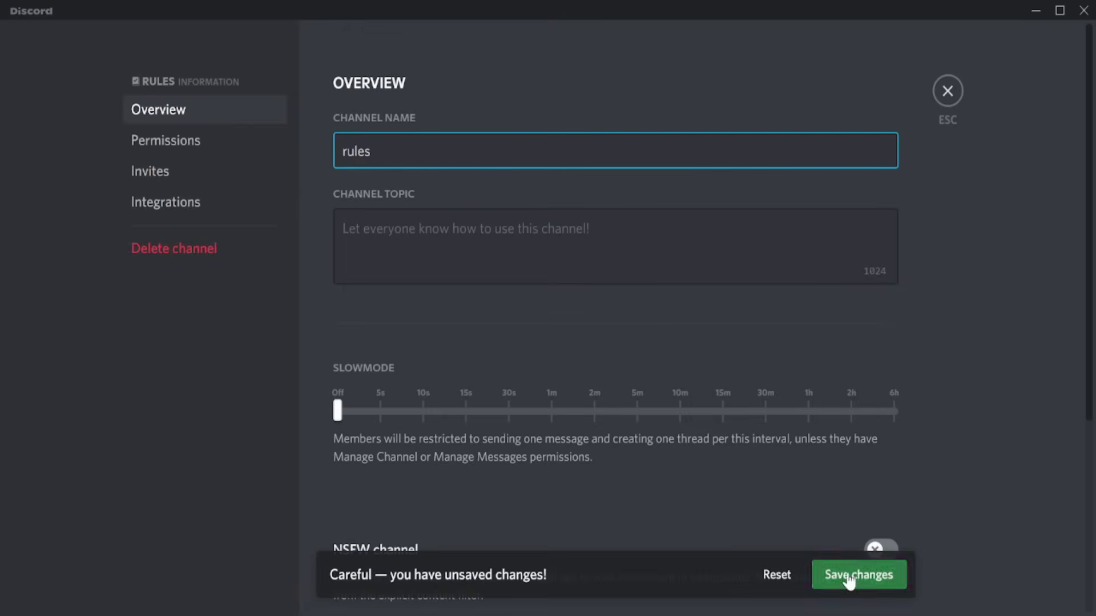
{"action": "left_click", "coordinate": [946, 94]}
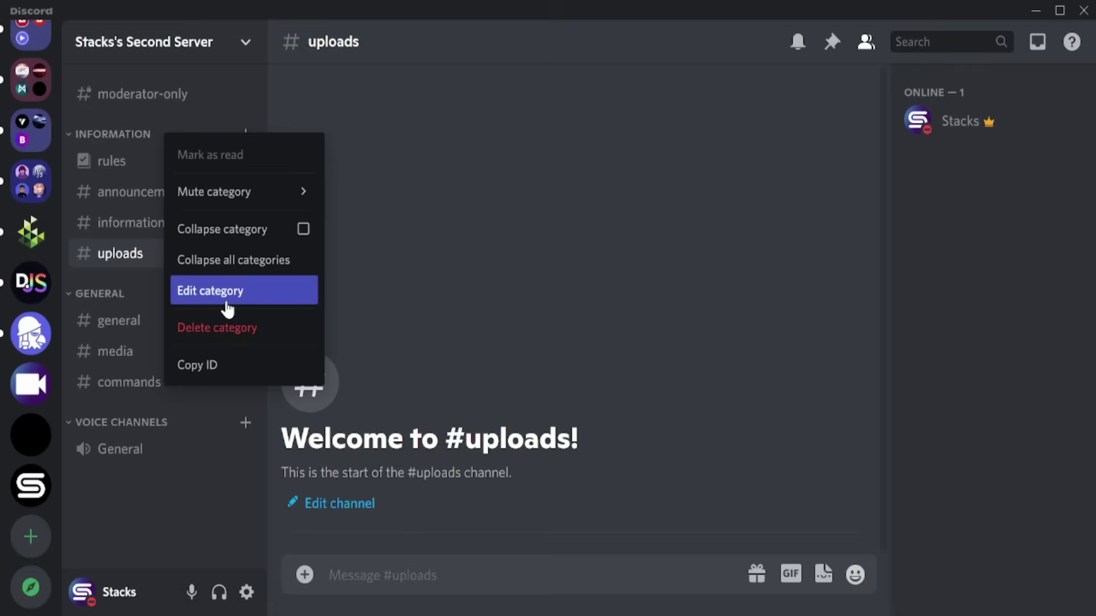
Step: Decorate the category names as ❓INFORMATION❓, 💬GENERAL💬 and 🔈VOICE CHANNELS🔈
{"action": "left_click", "coordinate": [224, 295]}
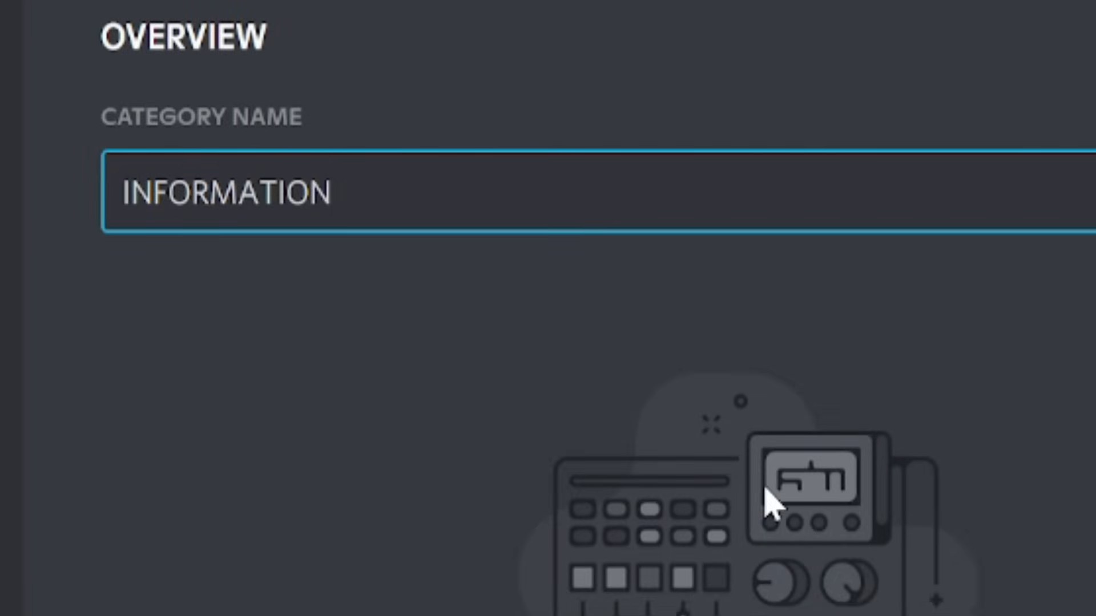
{"action": "type", "text": " ❓"}
{"action": "left_click", "coordinate": [122, 195]}
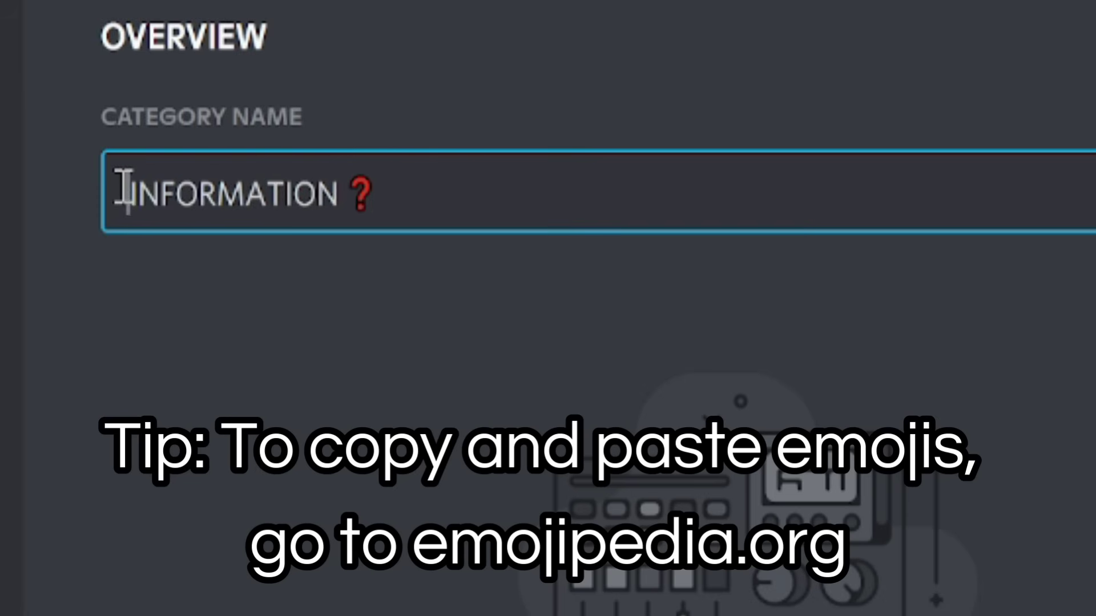
{"action": "type", "text": "❓"}
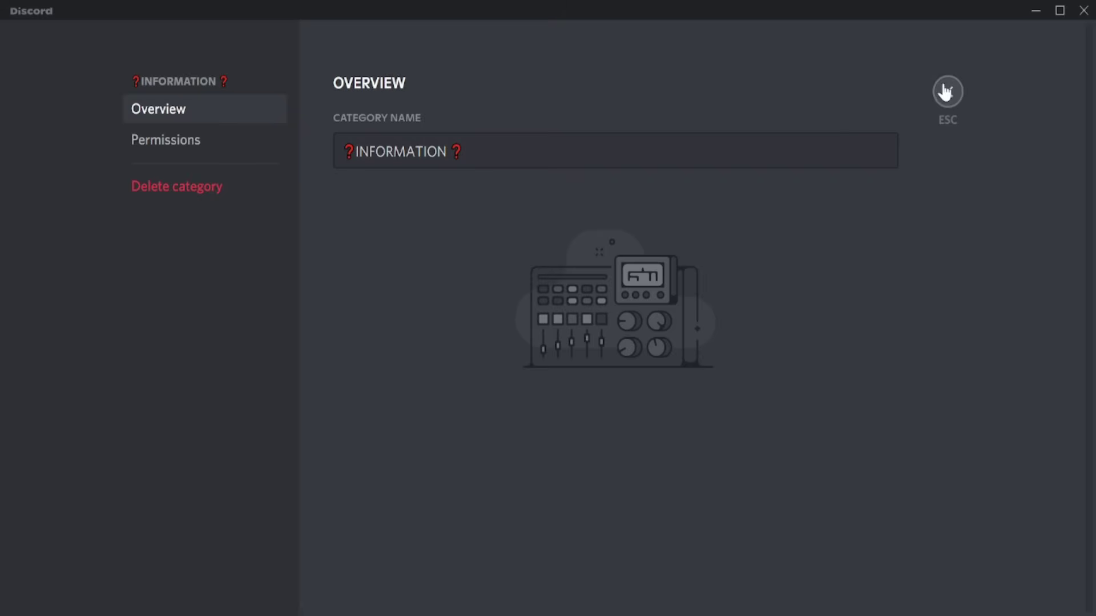
{"action": "left_click", "coordinate": [947, 92]}
{"action": "right_click", "coordinate": [121, 302]}
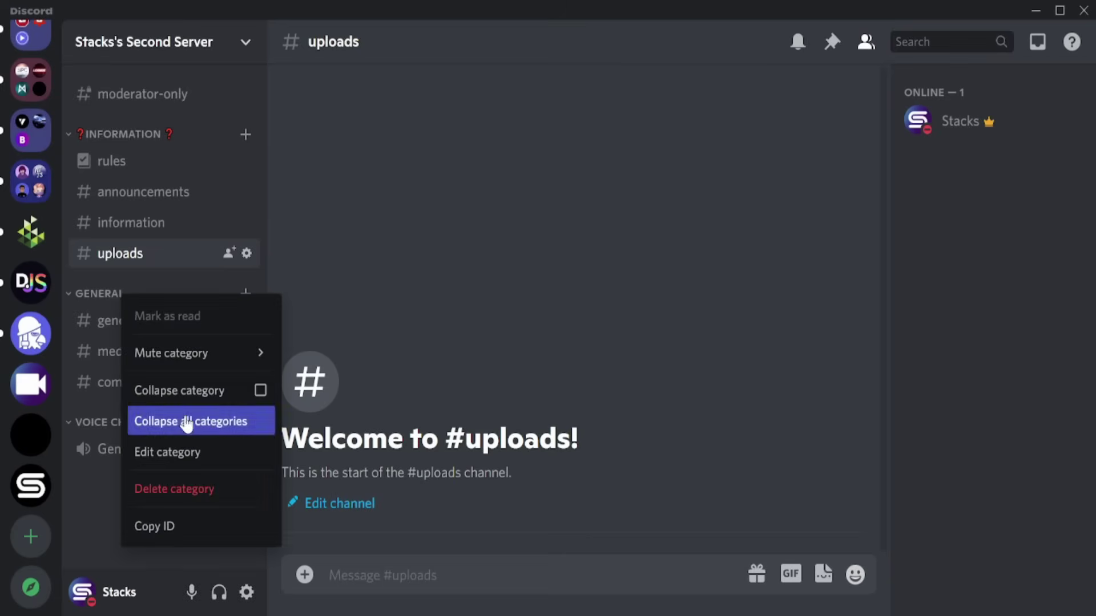
{"action": "left_click", "coordinate": [171, 450]}
{"action": "key", "text": "Escape"}
{"action": "right_click", "coordinate": [120, 422]}
{"action": "left_click", "coordinate": [171, 496]}
{"action": "type", "text": "🔊"}
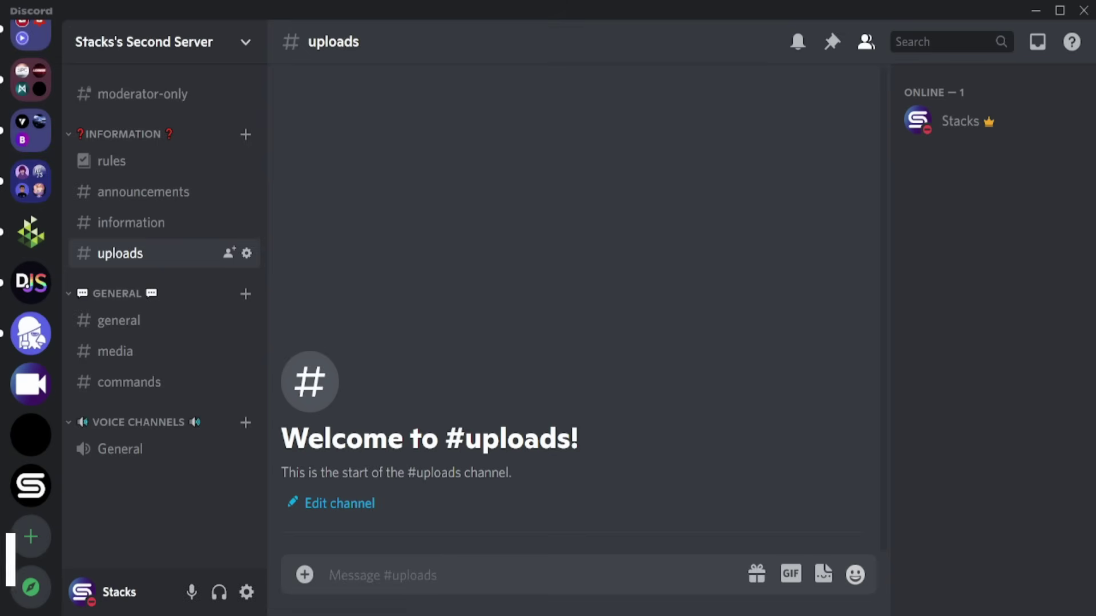
Step: Open the new role under Server Settings > Roles and clear its default name
{"action": "left_click", "coordinate": [950, 120]}
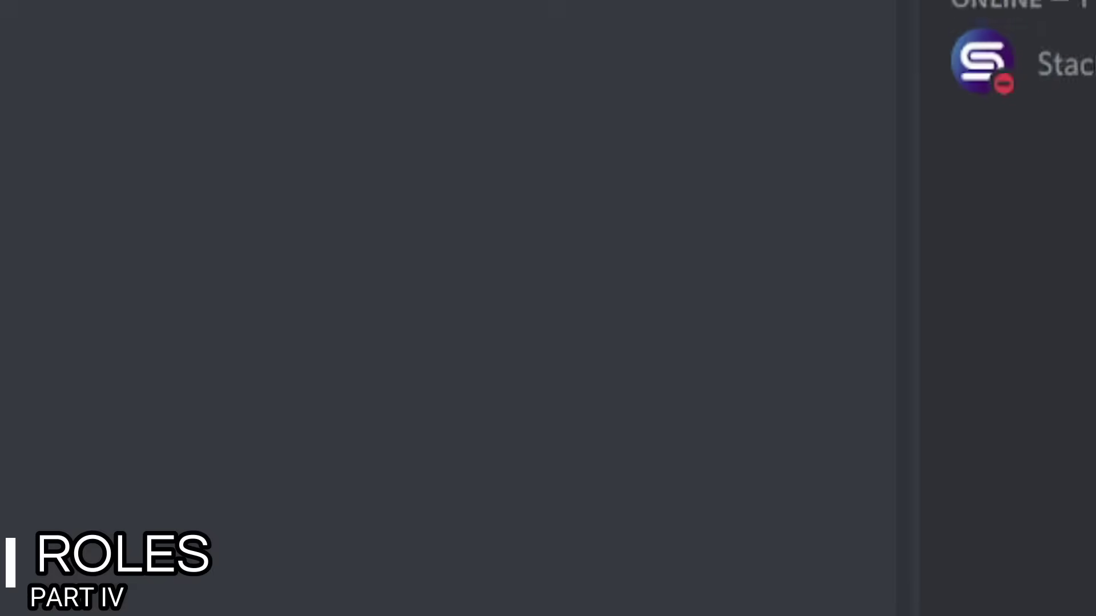
{"action": "left_click", "coordinate": [171, 39]}
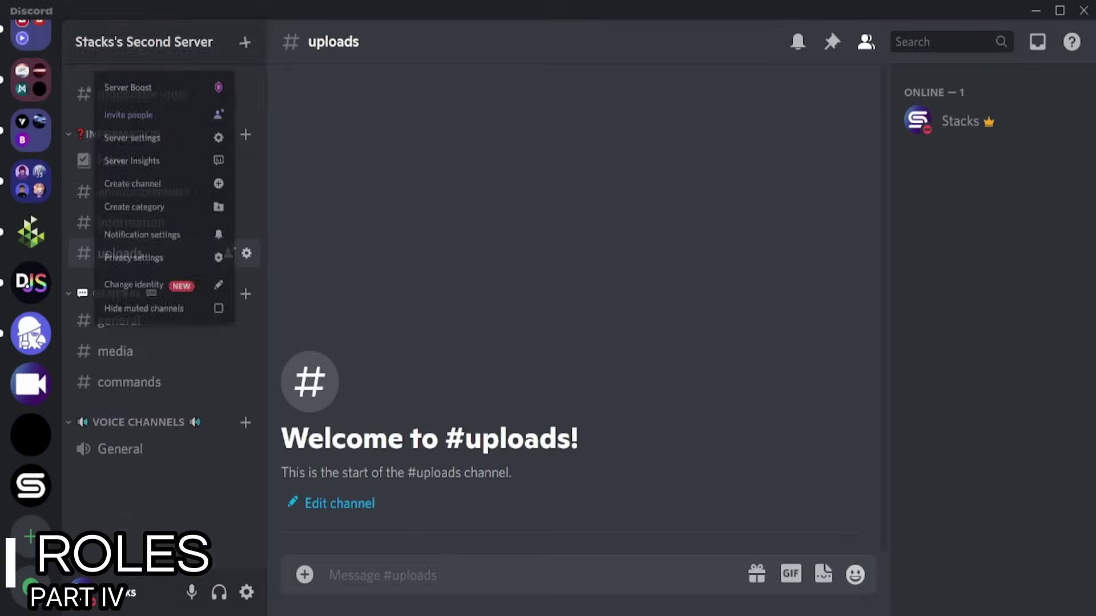
{"action": "left_click", "coordinate": [129, 161]}
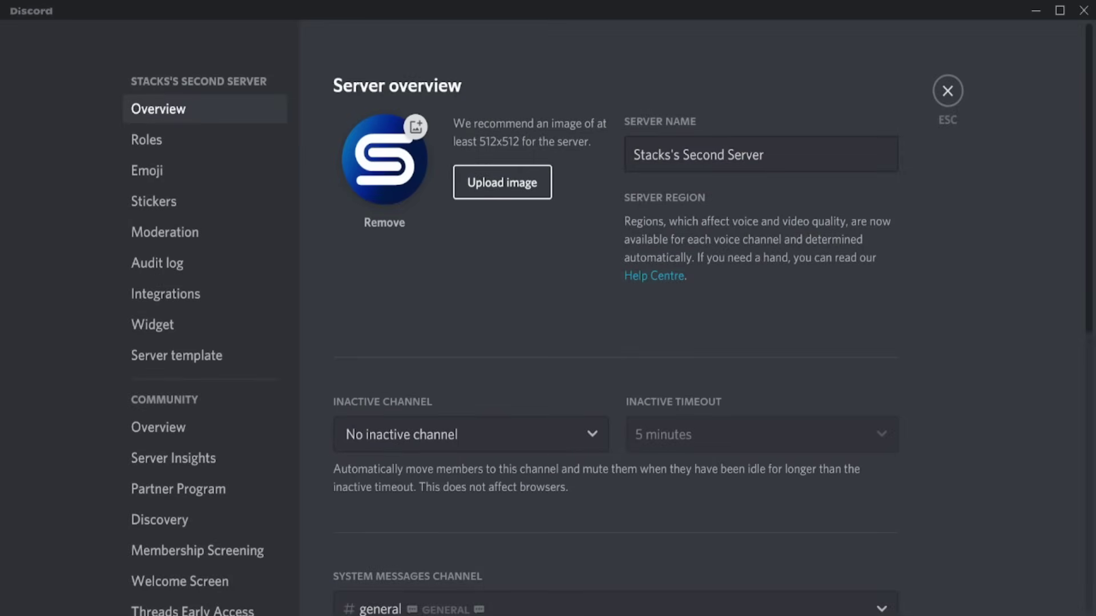
{"action": "left_click", "coordinate": [147, 140]}
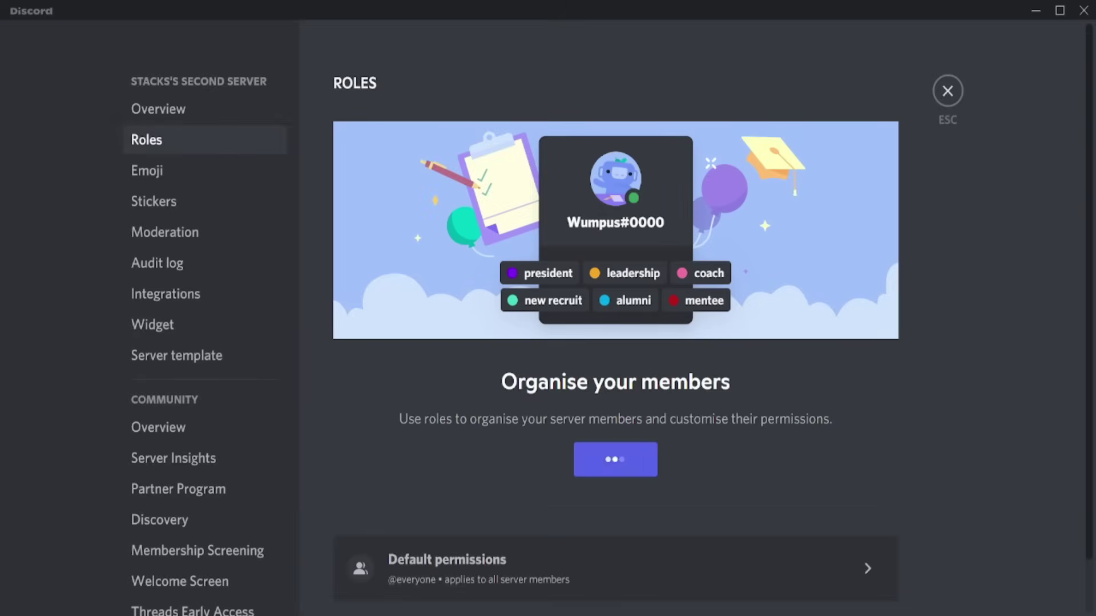
{"action": "left_click", "coordinate": [575, 221]}
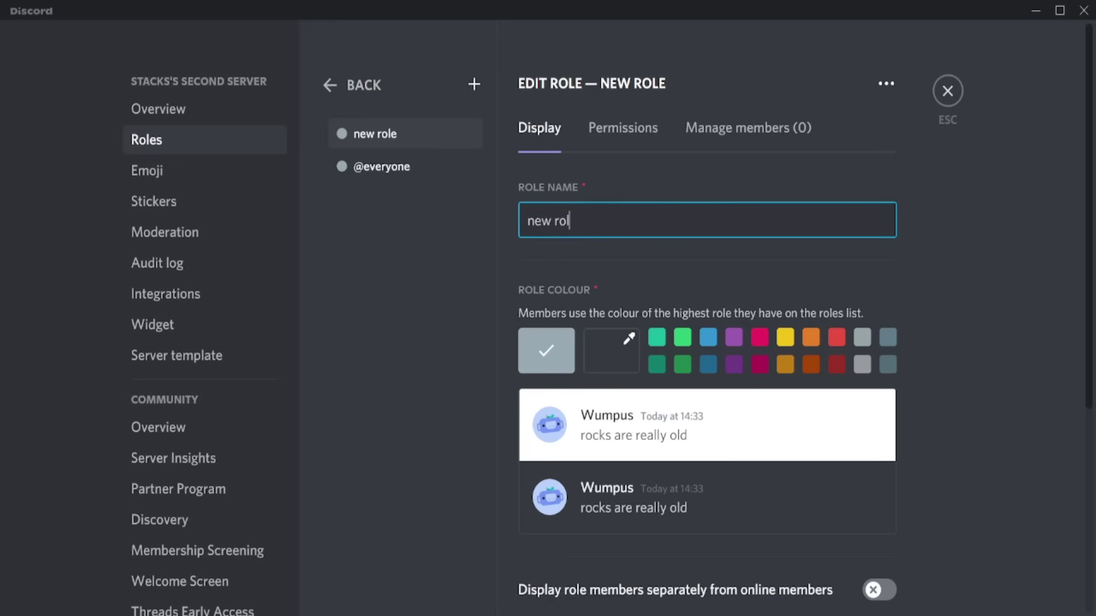
{"action": "key", "text": "BackSpace"}
{"action": "key", "text": "BackSpace"}
{"action": "key", "text": "BackSpace"}
{"action": "key", "text": "BackSpace"}
{"action": "key", "text": "BackSpace"}
{"action": "key", "text": "BackSpace"}
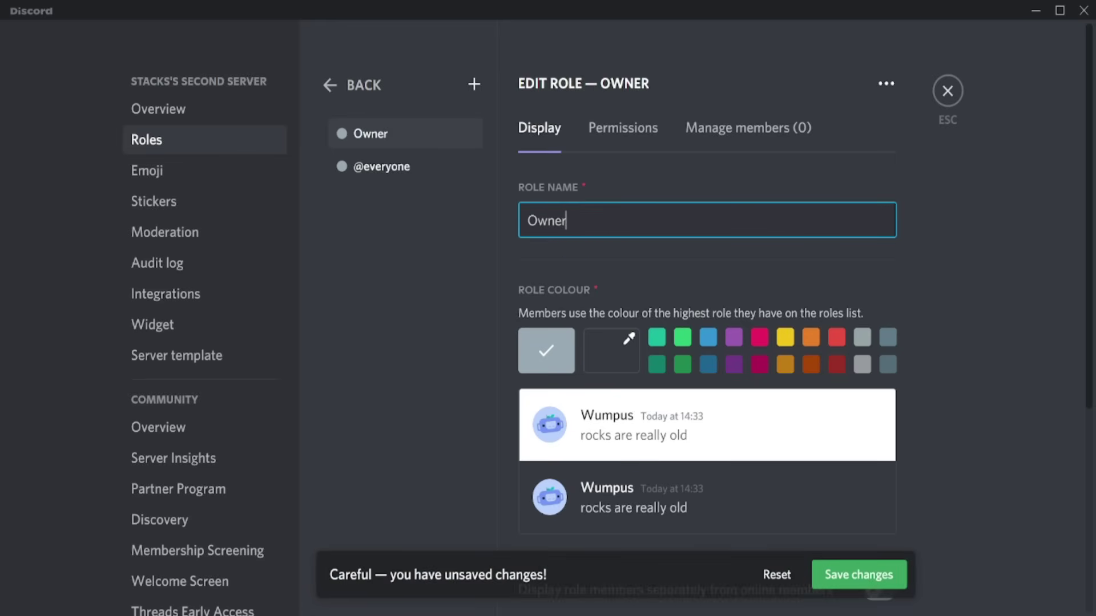
Step: Give the Owner role a custom blue colour, display it separately, and save
{"action": "left_click", "coordinate": [614, 351]}
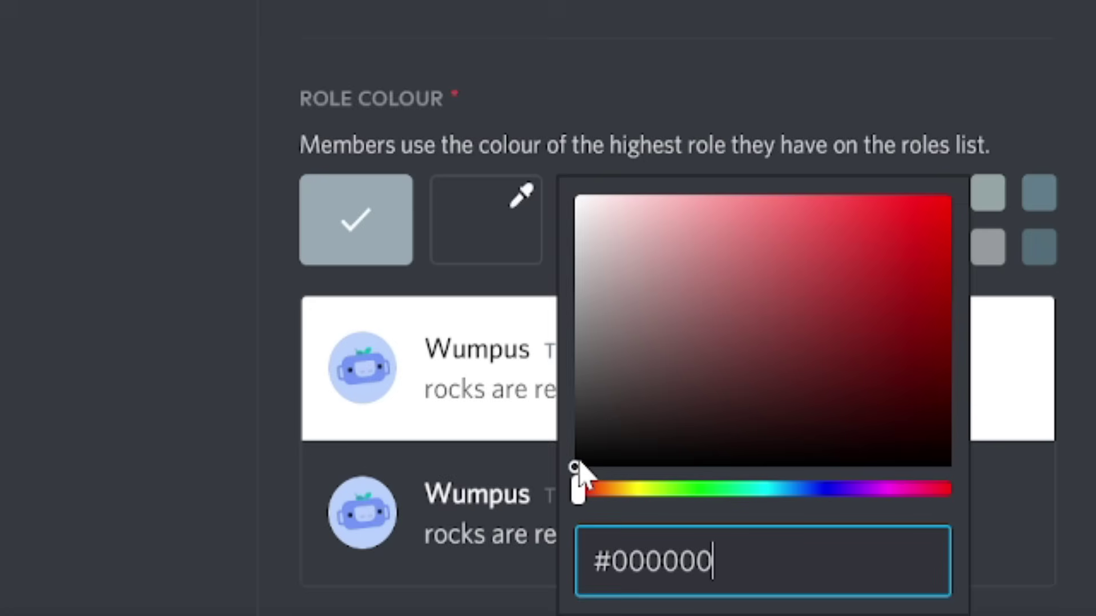
{"action": "mouse_move", "coordinate": [584, 467]}
{"action": "left_mouse_down"}
{"action": "mouse_move", "coordinate": [893, 274]}
{"action": "mouse_move", "coordinate": [923, 228]}
{"action": "left_mouse_up"}
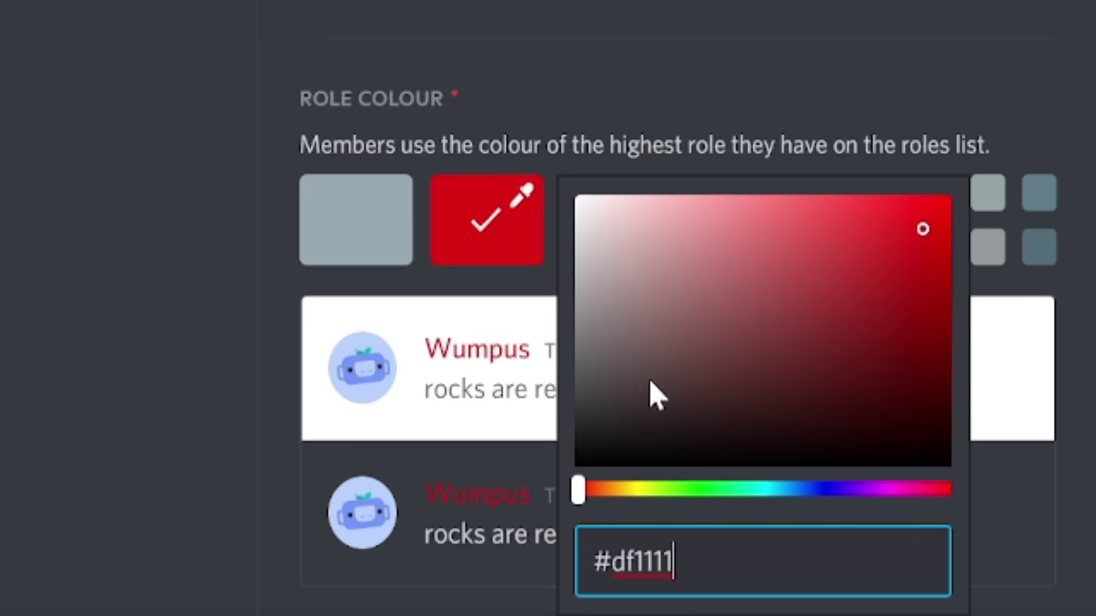
{"action": "left_click", "coordinate": [851, 494]}
{"action": "left_click_drag", "start_coordinate": [851, 494], "coordinate": [816, 494]}
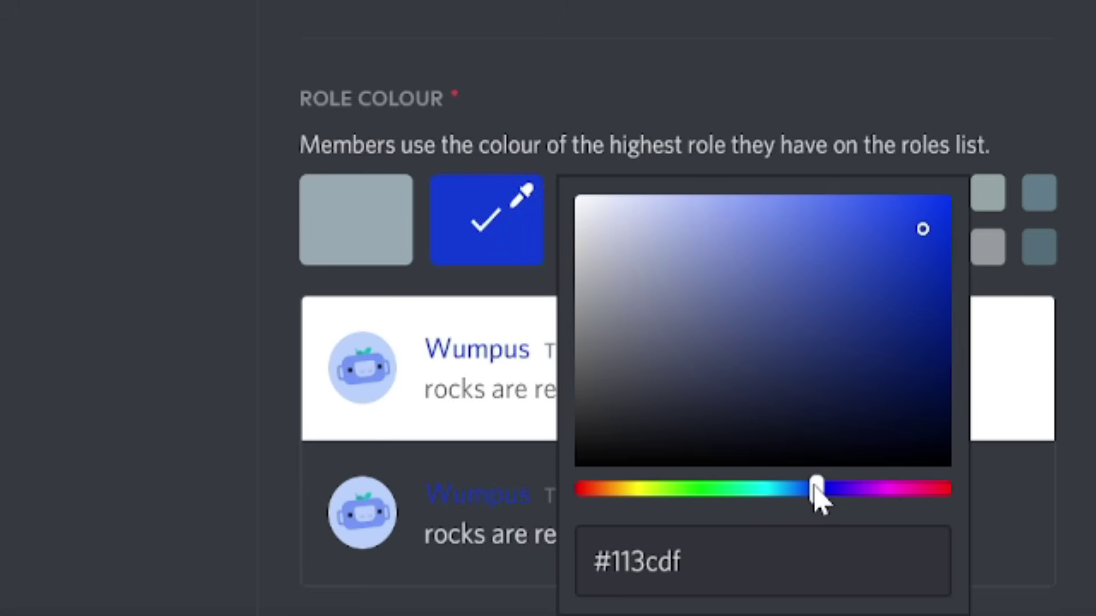
{"action": "key", "text": "Escape"}
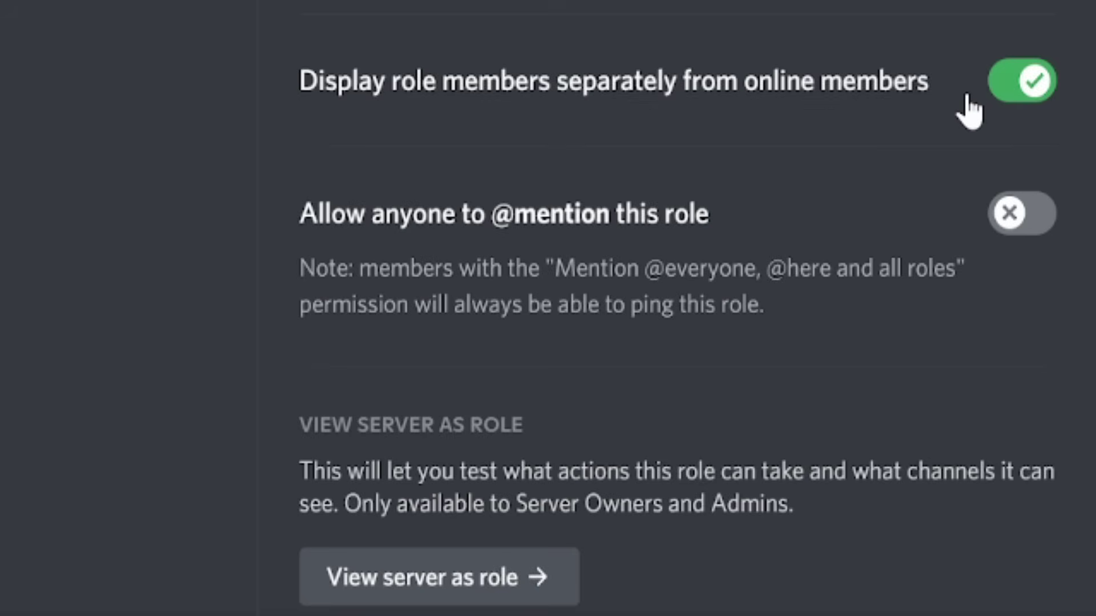
{"action": "left_click", "coordinate": [1026, 85]}
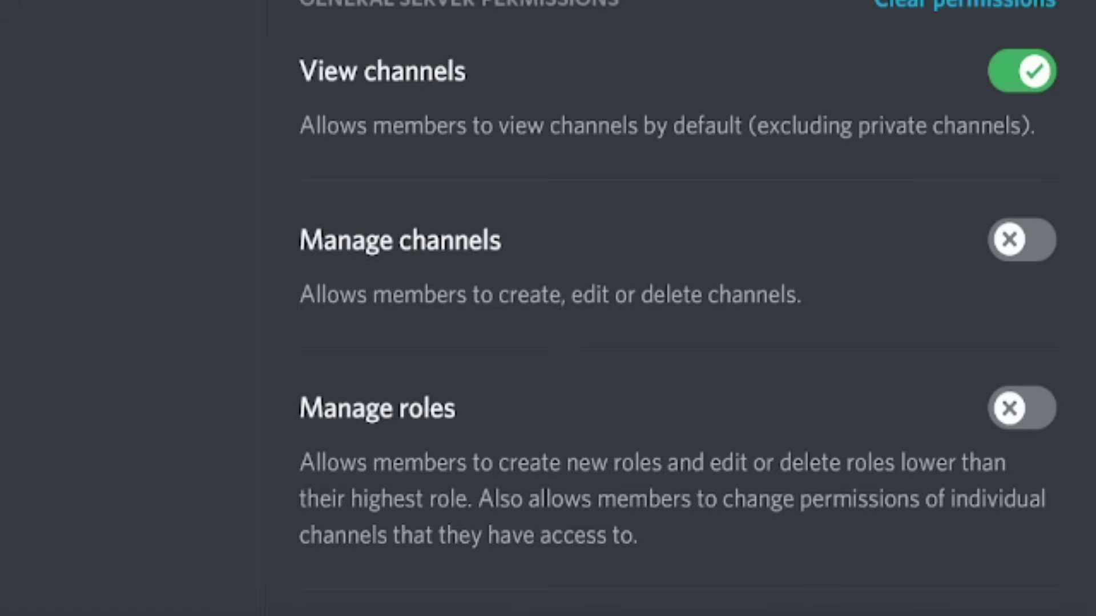
{"action": "scroll", "coordinate": [1061, 501], "scroll_direction": "down", "scroll_amount": 10}
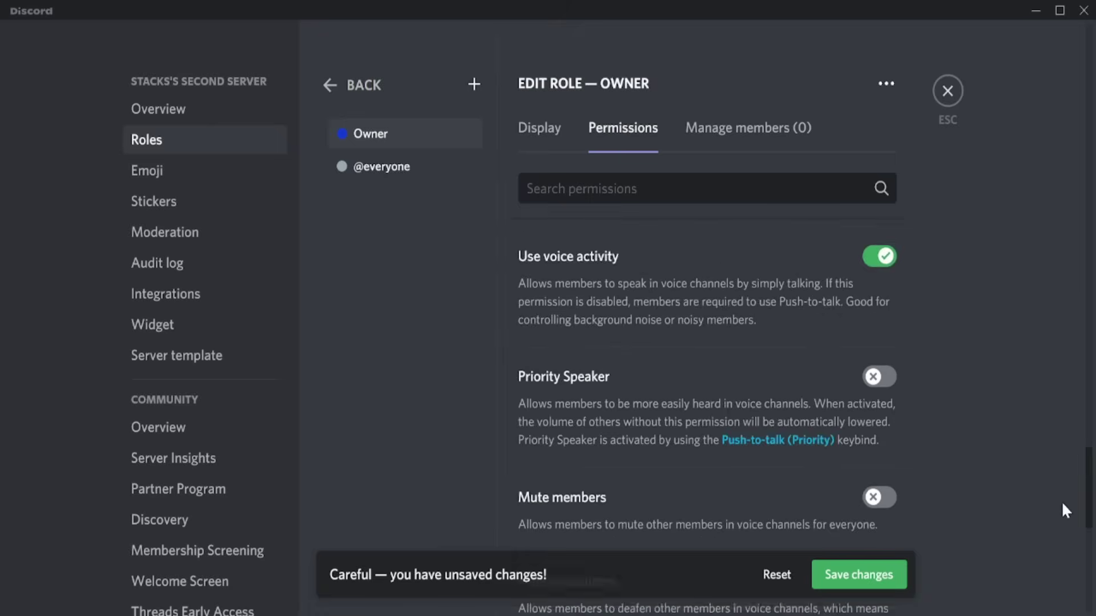
{"action": "scroll", "coordinate": [1069, 587], "scroll_direction": "down", "scroll_amount": 5}
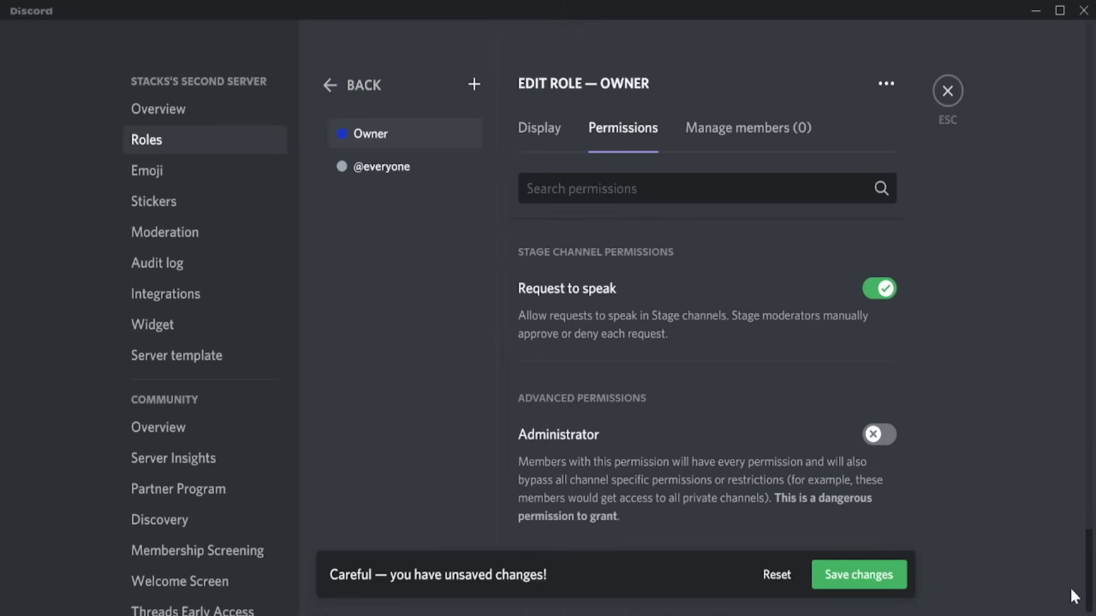
{"action": "left_click", "coordinate": [888, 572]}
{"action": "left_click", "coordinate": [945, 95]}
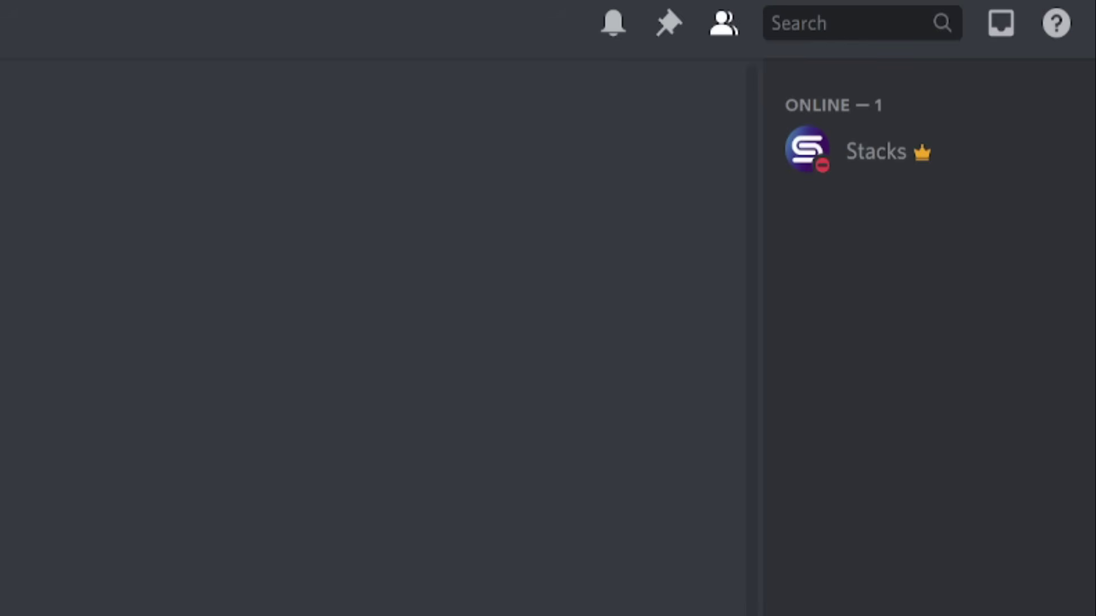
Step: Assign the Owner role to Stacks from their member-list profile card
{"action": "left_click", "coordinate": [876, 151]}
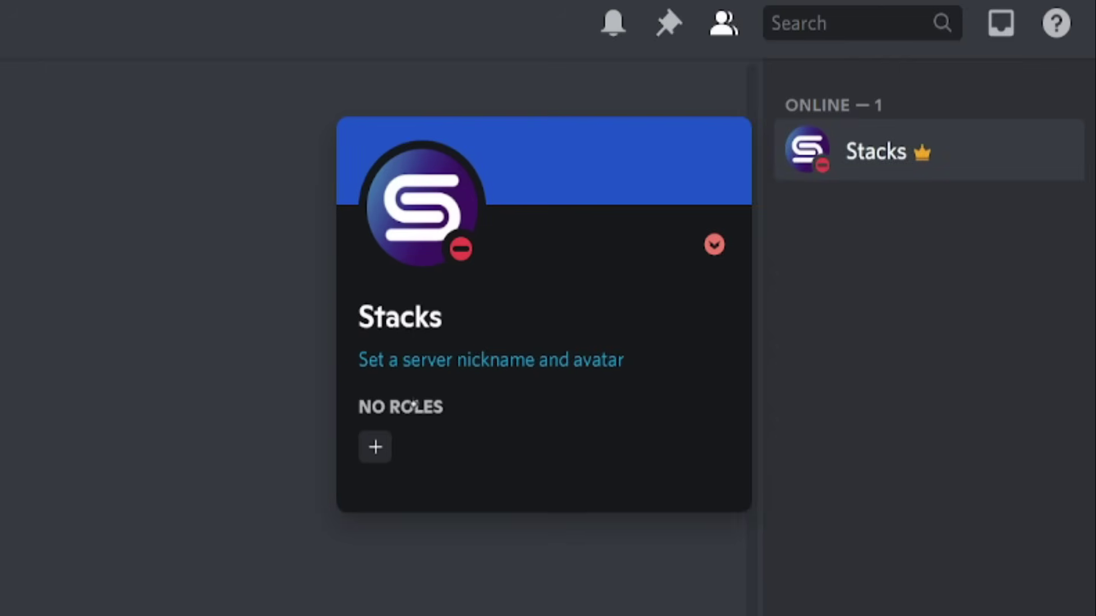
{"action": "left_click", "coordinate": [374, 451]}
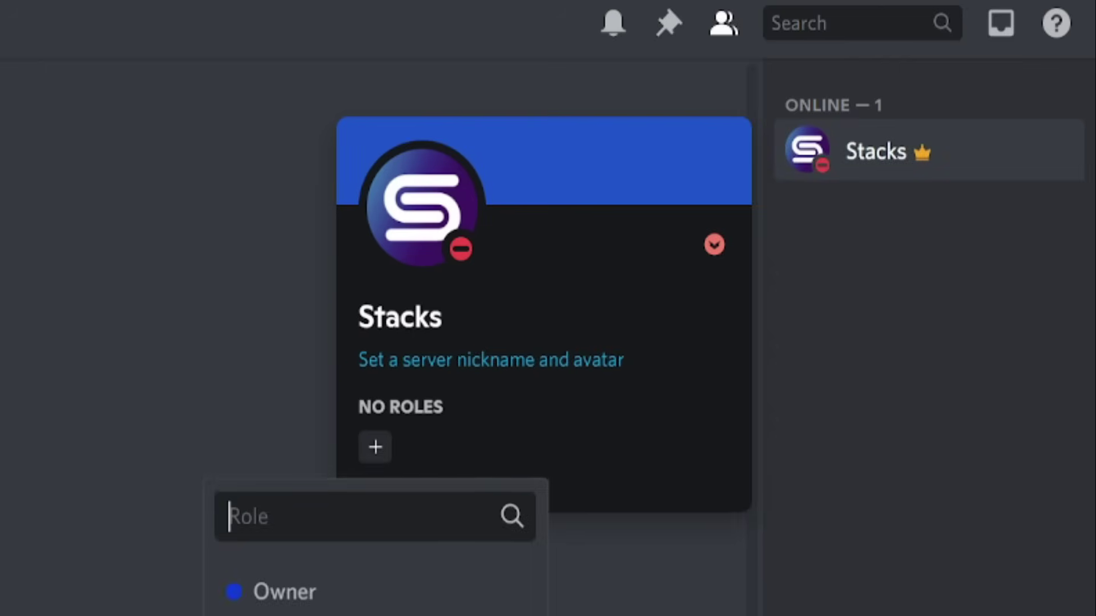
{"action": "left_click", "coordinate": [304, 595]}
{"action": "key", "text": "Escape"}
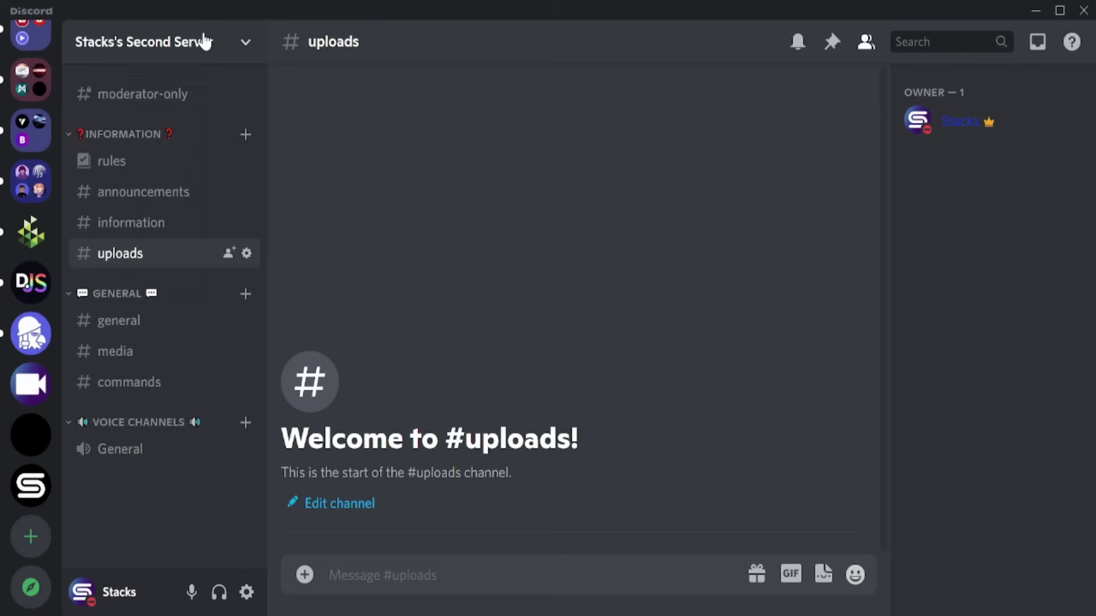
Step: Create a red Staff role with Administrator permission, displayed separately, and save it
{"action": "left_click", "coordinate": [204, 41]}
{"action": "left_click", "coordinate": [205, 161]}
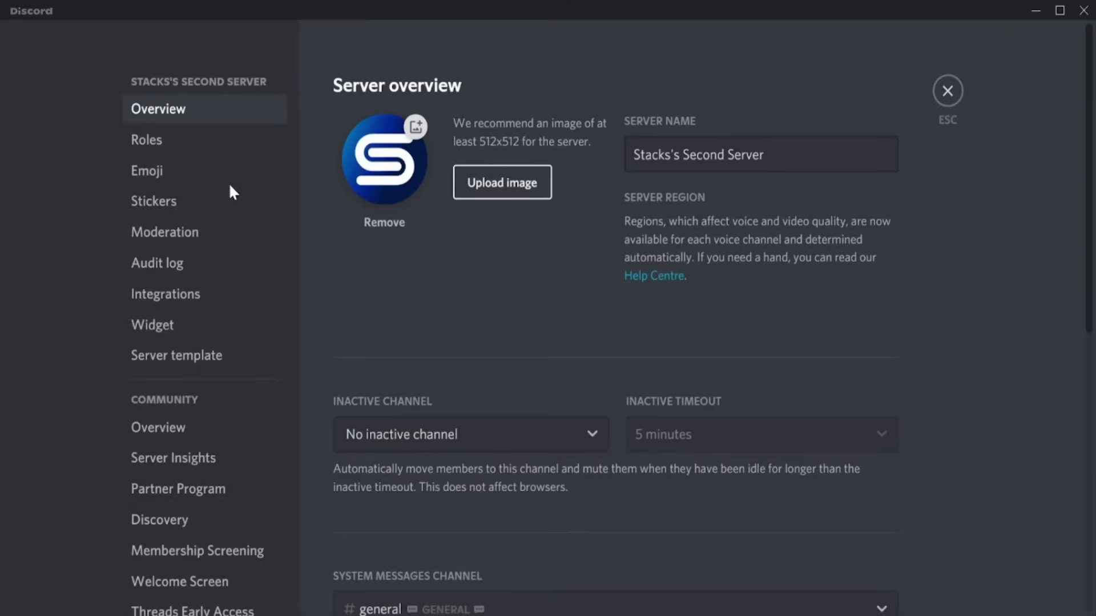
{"action": "left_click", "coordinate": [220, 146]}
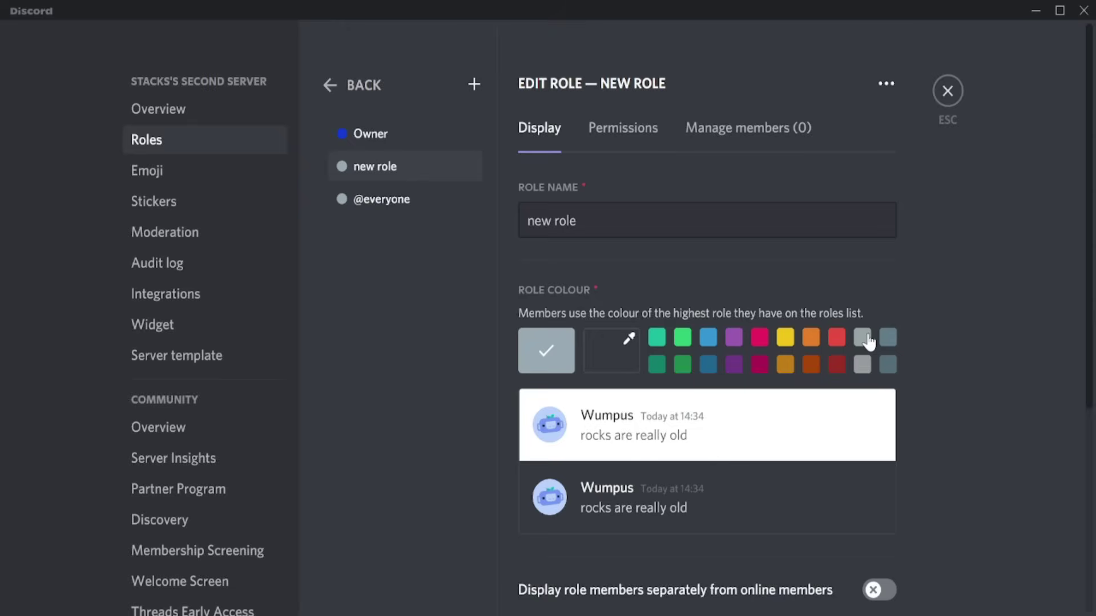
{"action": "left_click", "coordinate": [489, 181]}
{"action": "key", "text": "BackSpace"}
{"action": "key", "text": "BackSpace"}
{"action": "key", "text": "BackSpace"}
{"action": "type", "text": "Staff"}
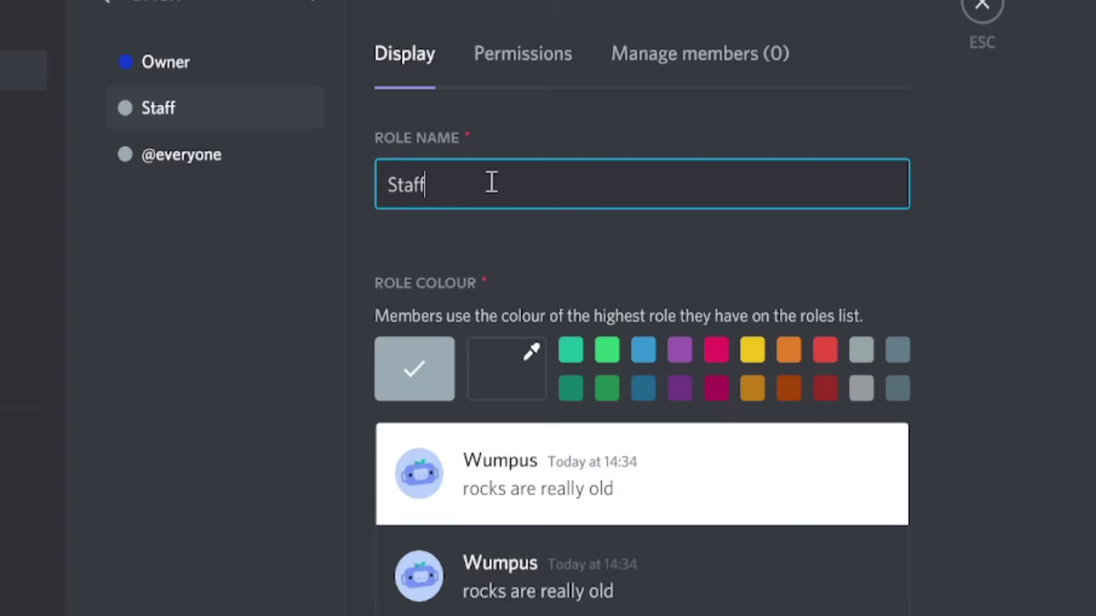
{"action": "left_click", "coordinate": [505, 369]}
{"action": "left_click", "coordinate": [822, 395]}
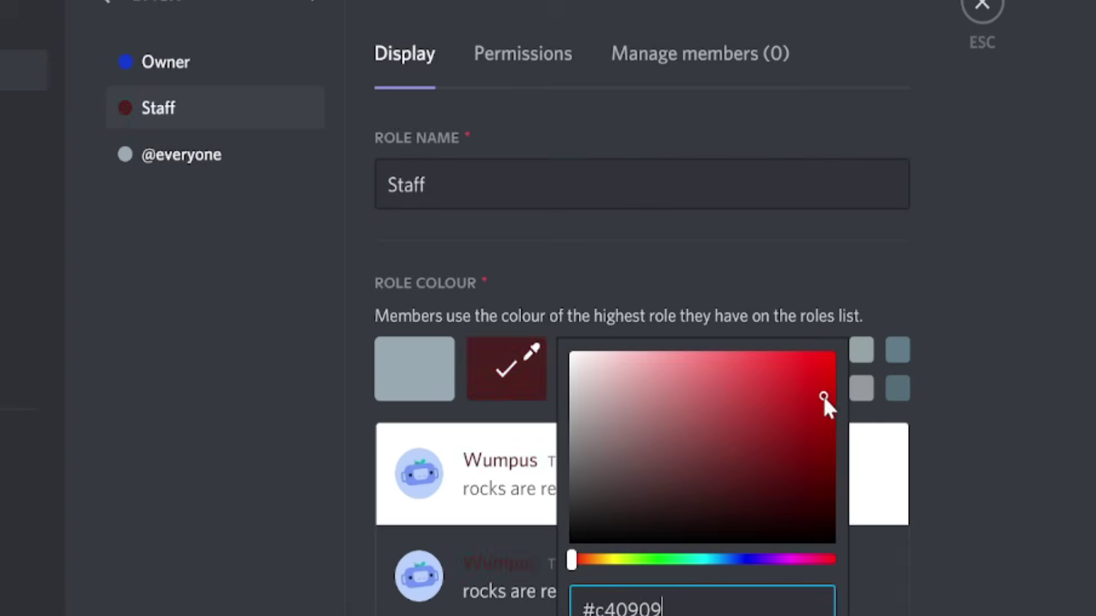
{"action": "scroll", "coordinate": [822, 395], "scroll_direction": "down", "scroll_amount": 5}
{"action": "left_click", "coordinate": [884, 269]}
{"action": "left_click", "coordinate": [522, 53]}
{"action": "scroll", "coordinate": [876, 498], "scroll_direction": "down", "scroll_amount": 15}
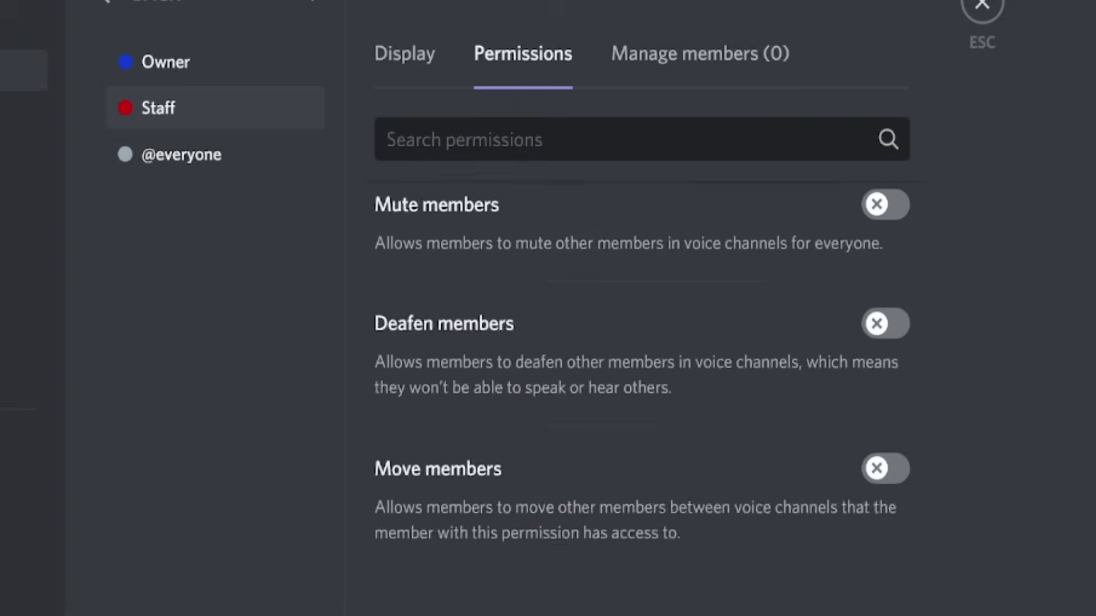
{"action": "scroll", "coordinate": [875, 499], "scroll_direction": "down", "scroll_amount": 5}
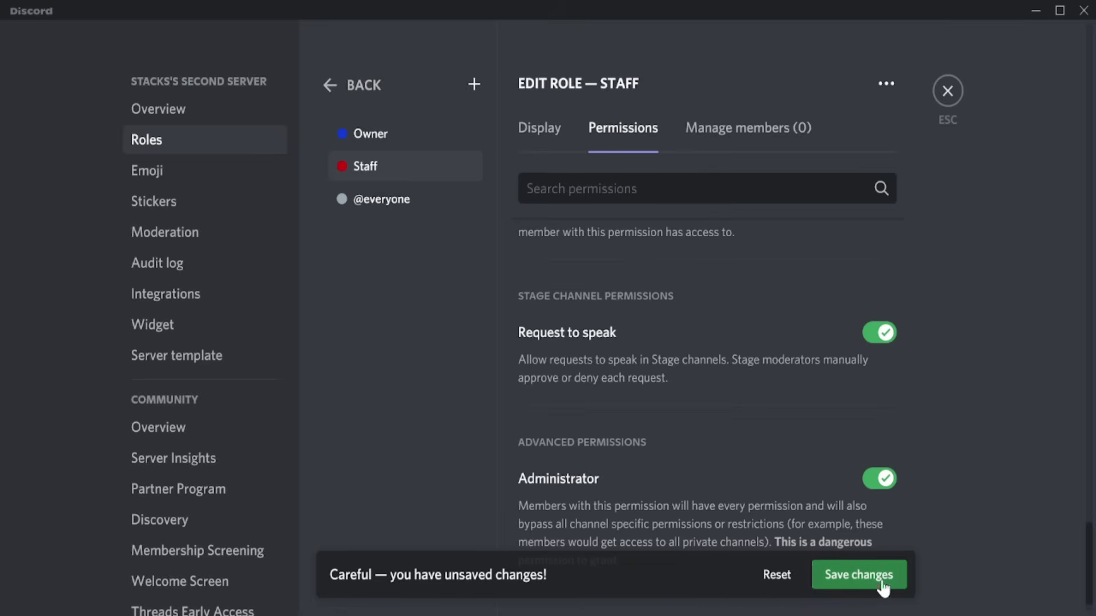
{"action": "left_click", "coordinate": [881, 583]}
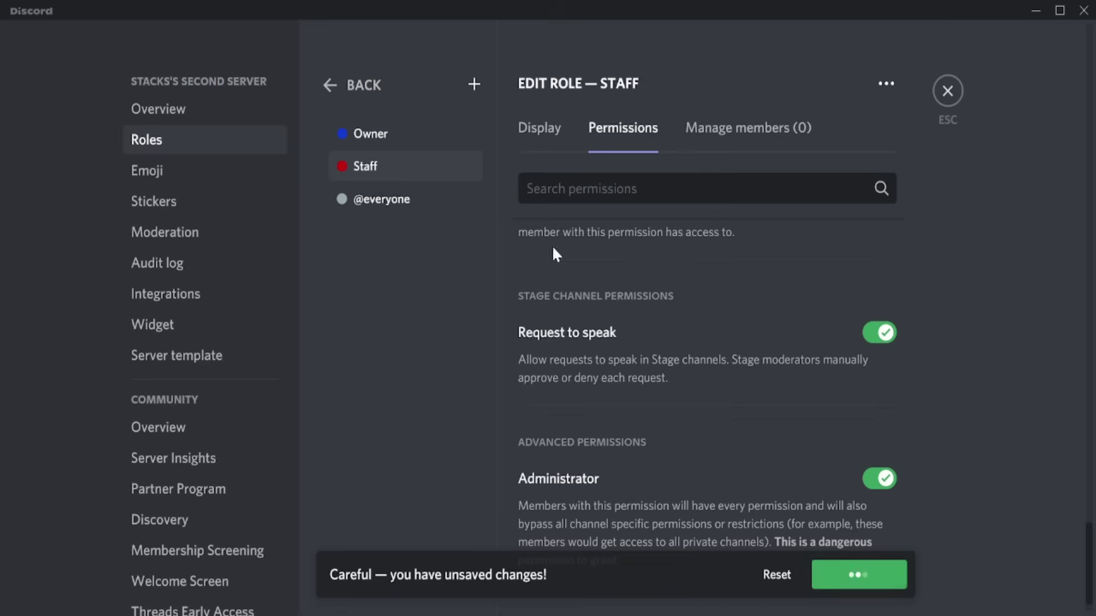
Step: Create a Member role with a custom green colour and save it
{"action": "left_click", "coordinate": [476, 92]}
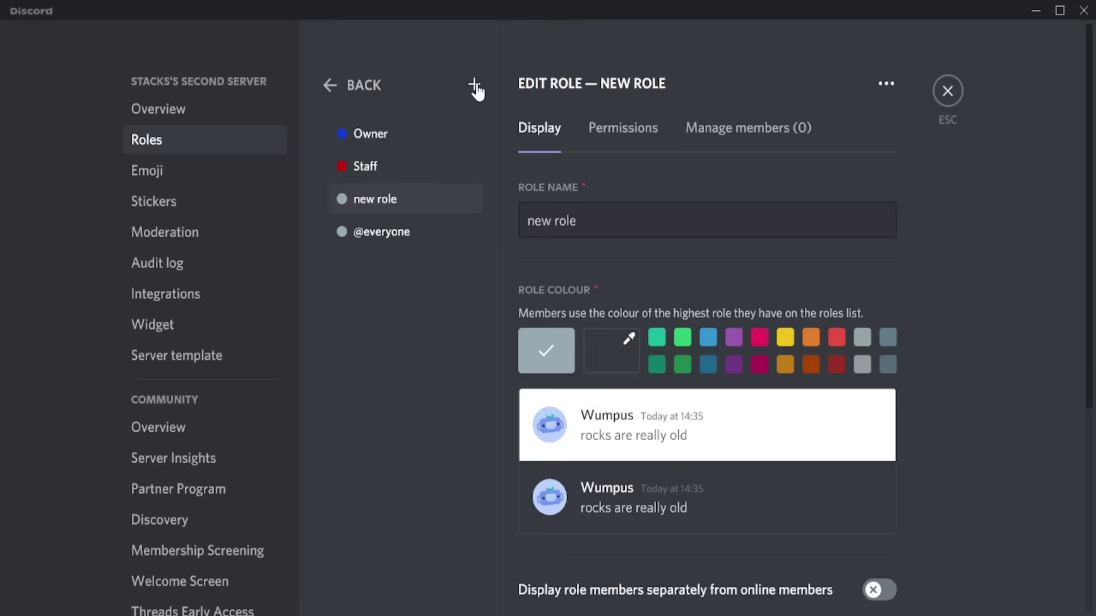
{"action": "left_click", "coordinate": [614, 220]}
{"action": "key", "text": "BackSpace"}
{"action": "key", "text": "BackSpace"}
{"action": "key", "text": "BackSpace"}
{"action": "key", "text": "BackSpace"}
{"action": "key", "text": "BackSpace"}
{"action": "type", "text": "Memeb"}
{"action": "key", "text": "BackSpace"}
{"action": "type", "text": "mber"}
{"action": "left_click", "coordinate": [609, 351]}
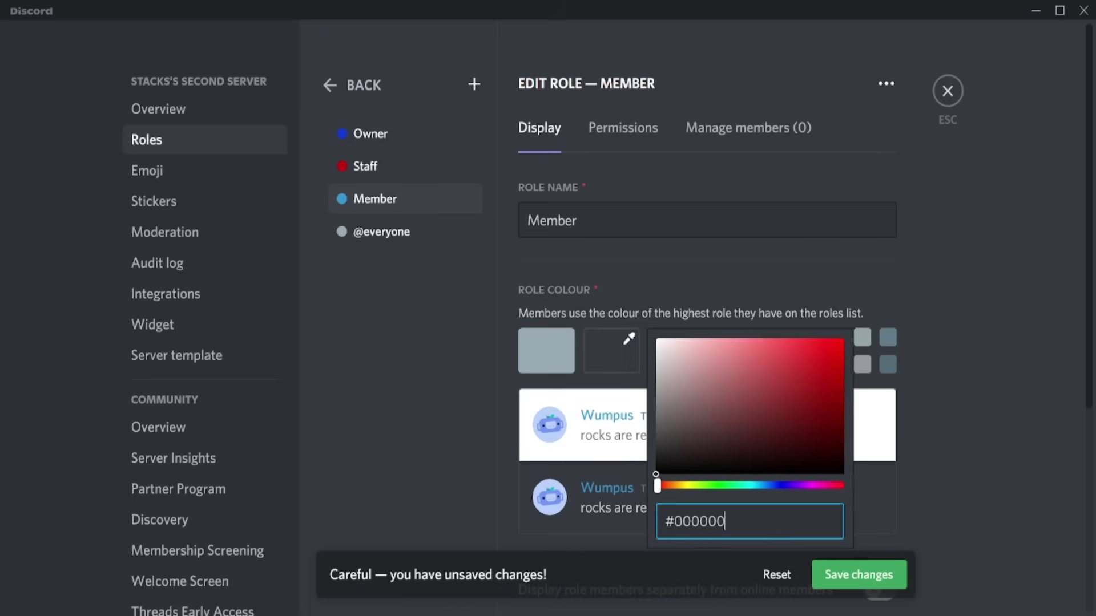
{"action": "left_click_drag", "start_coordinate": [661, 486], "coordinate": [734, 485]}
{"action": "left_click", "coordinate": [836, 367]}
{"action": "left_click", "coordinate": [869, 574]}
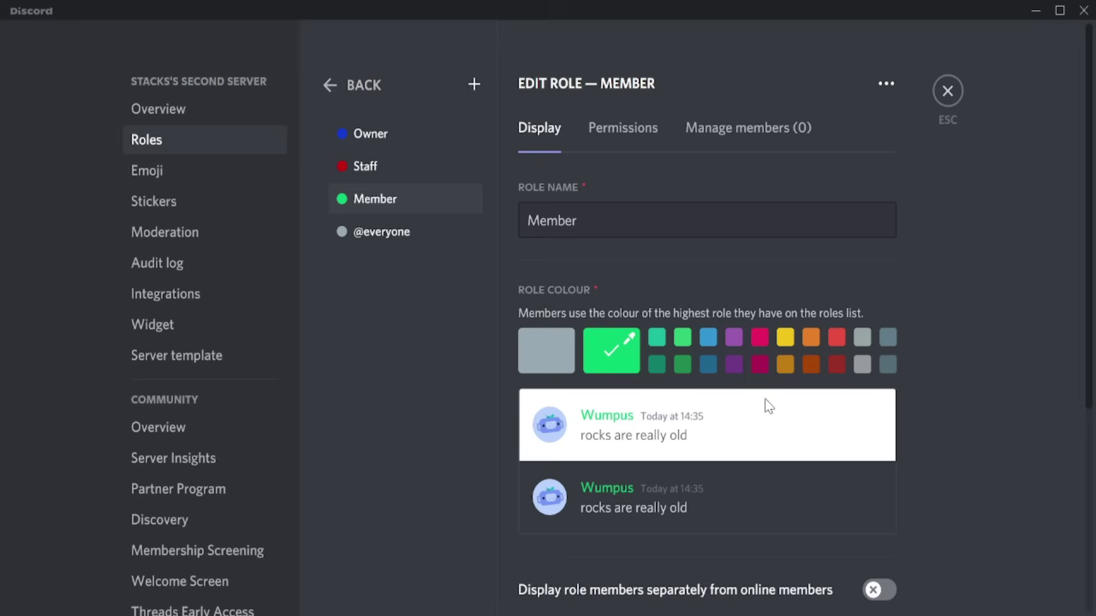
{"action": "left_click", "coordinate": [880, 590]}
Step: Create a Bot role and save it
{"action": "left_click", "coordinate": [474, 84]}
{"action": "left_click", "coordinate": [575, 221]}
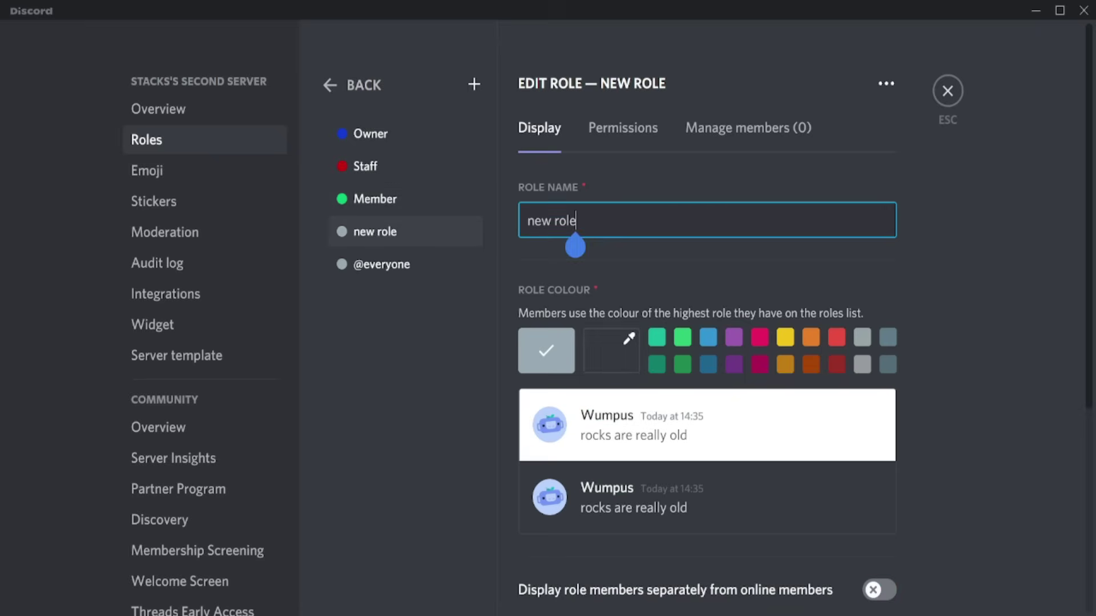
{"action": "key", "text": "BackSpace"}
{"action": "key", "text": "BackSpace"}
{"action": "key", "text": "BackSpace"}
{"action": "type", "text": "Bot"}
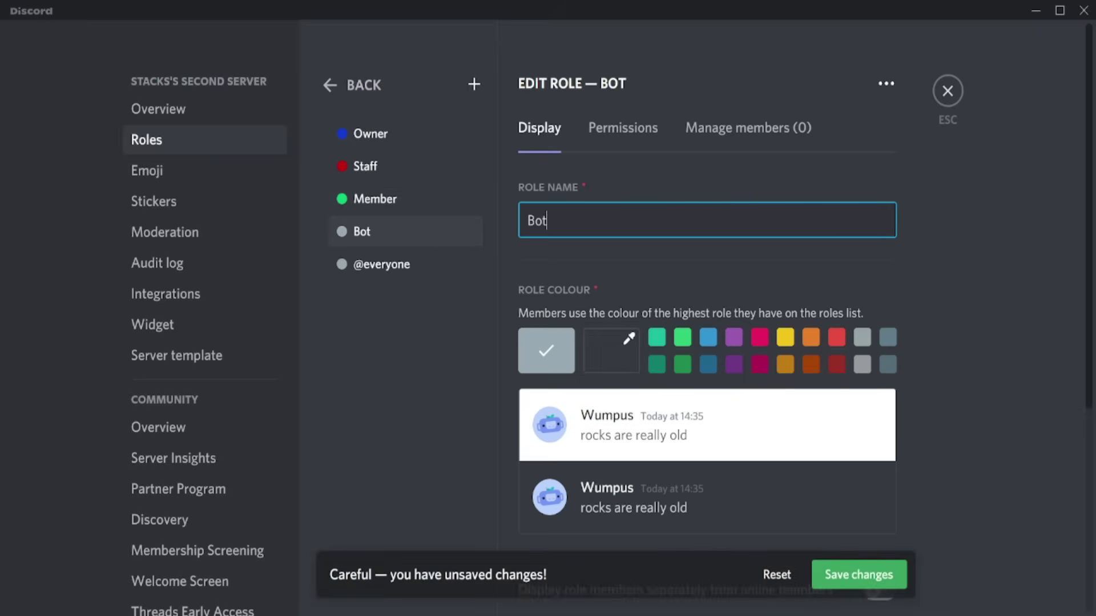
{"action": "scroll", "coordinate": [707, 385], "scroll_direction": "down", "scroll_amount": 5}
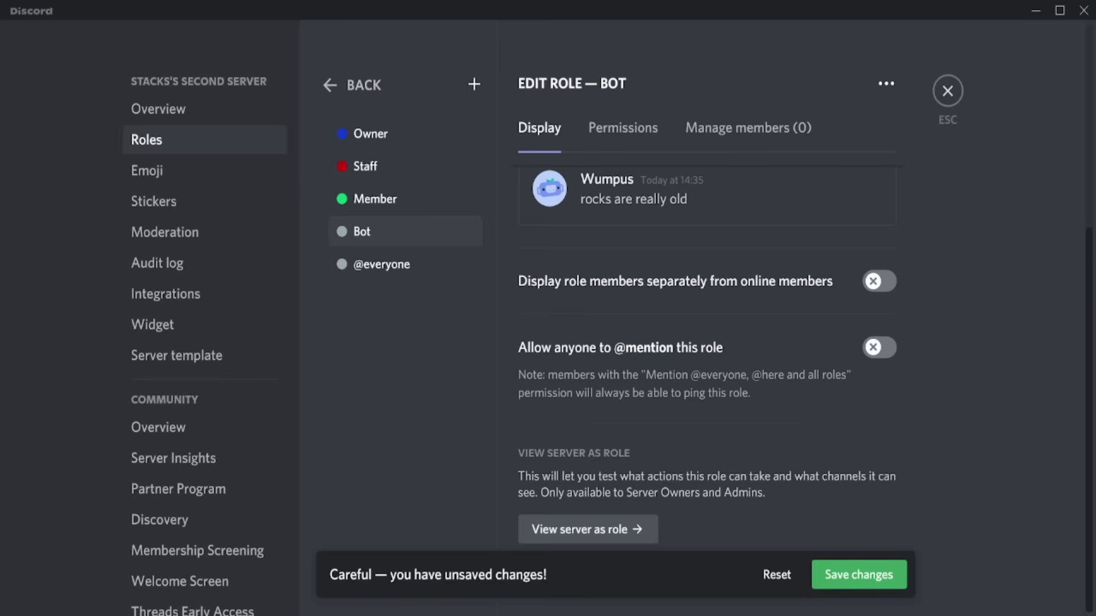
{"action": "left_click", "coordinate": [858, 575]}
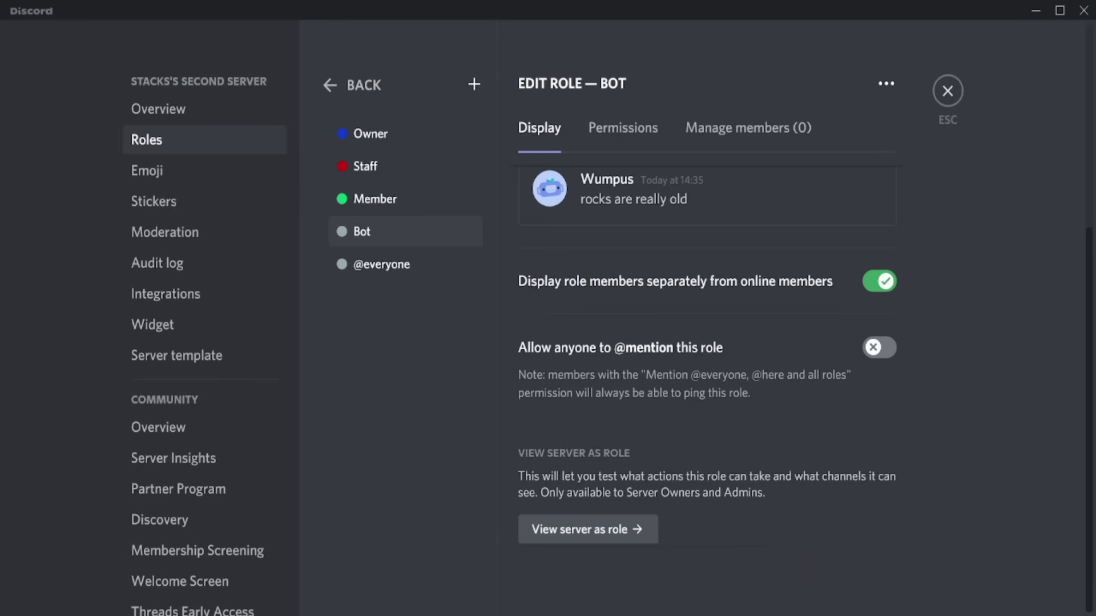
{"action": "key", "text": "Escape"}
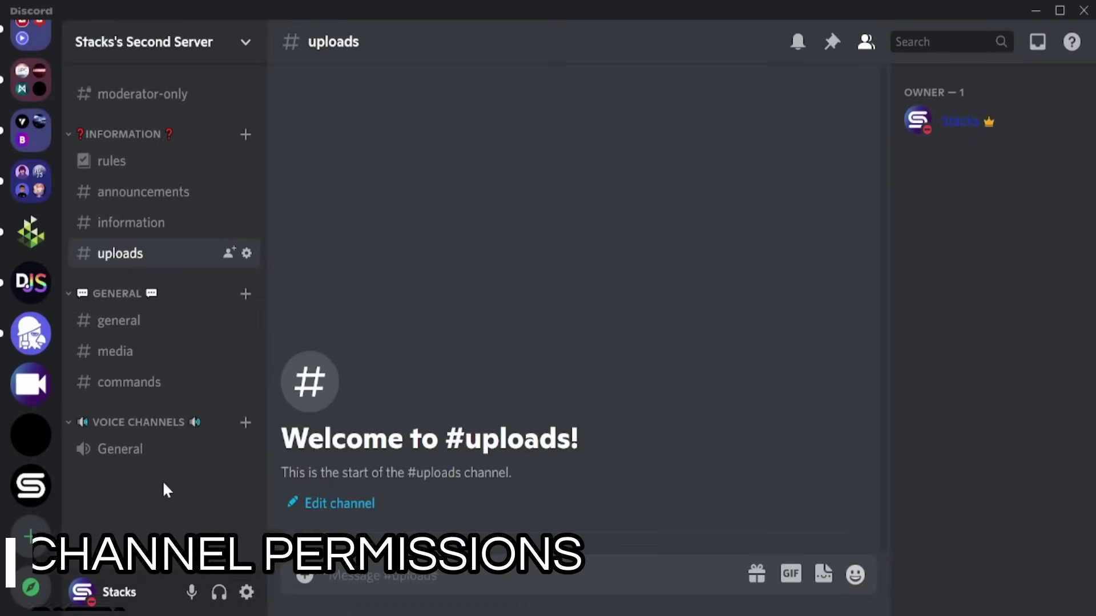
Step: Create a private STAFF category and move #moderator-only into it with synced permissions
{"action": "right_click", "coordinate": [164, 487]}
{"action": "left_click", "coordinate": [212, 521]}
{"action": "type", "text": "STAFF"}
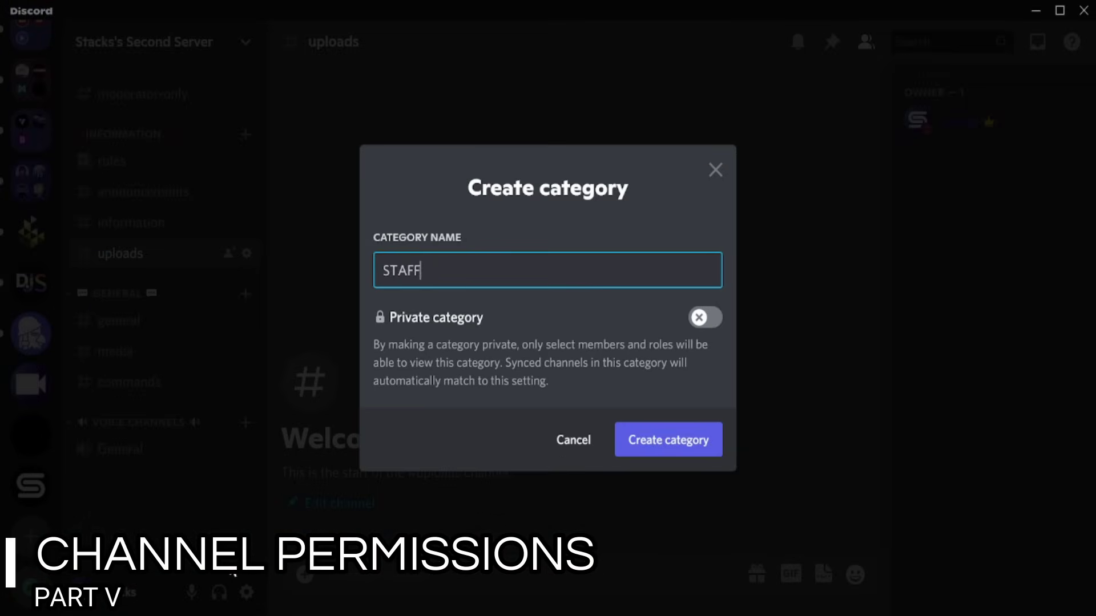
{"action": "left_click", "coordinate": [704, 318]}
{"action": "left_click", "coordinate": [667, 439]}
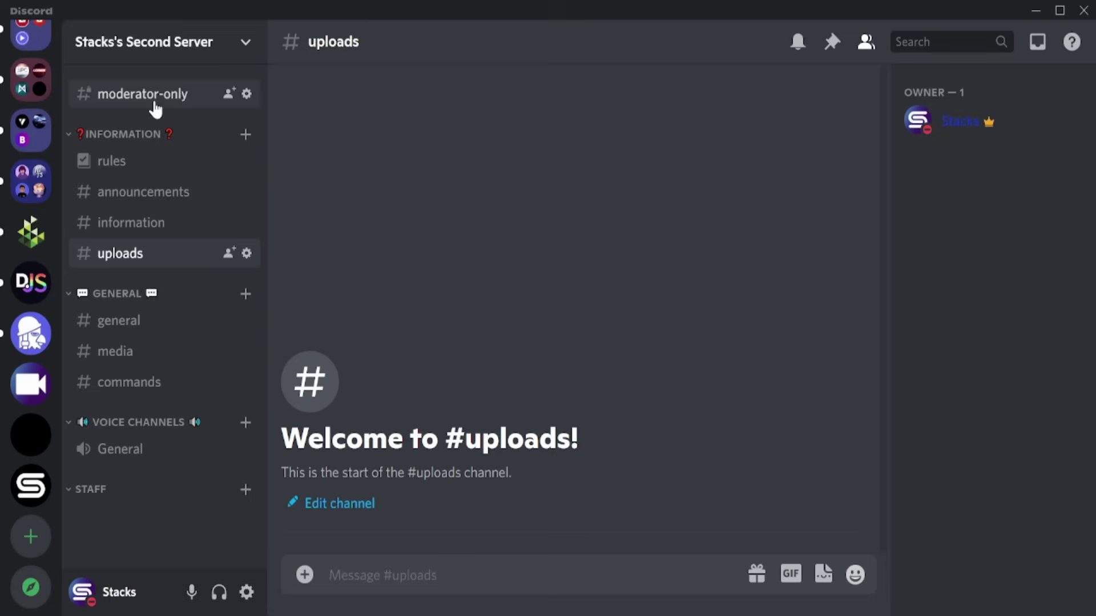
{"action": "left_click_drag", "start_coordinate": [146, 96], "coordinate": [166, 492]}
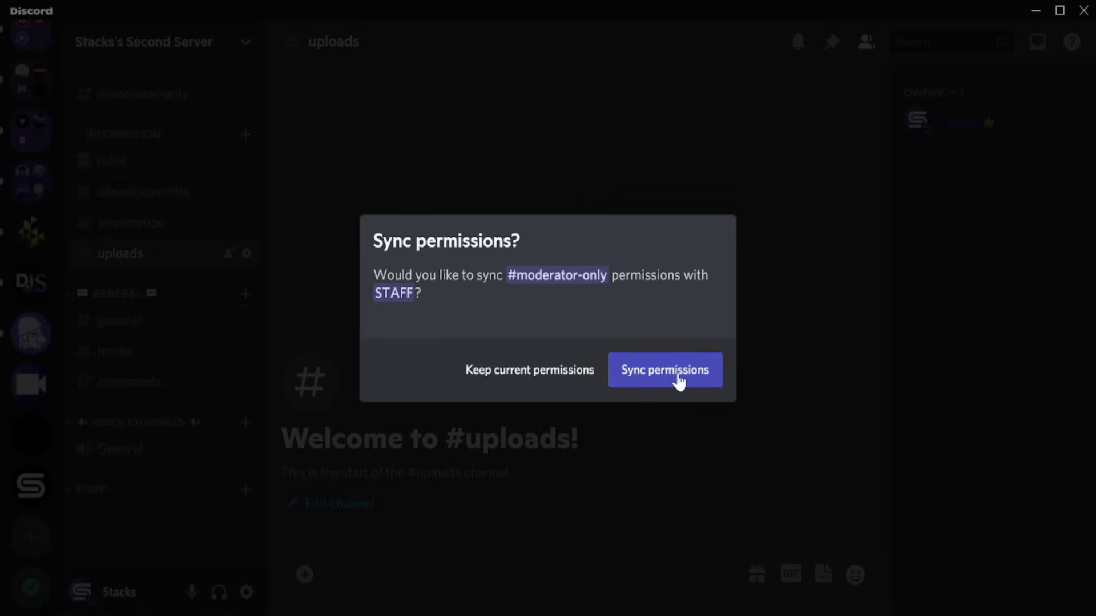
{"action": "left_click", "coordinate": [677, 376]}
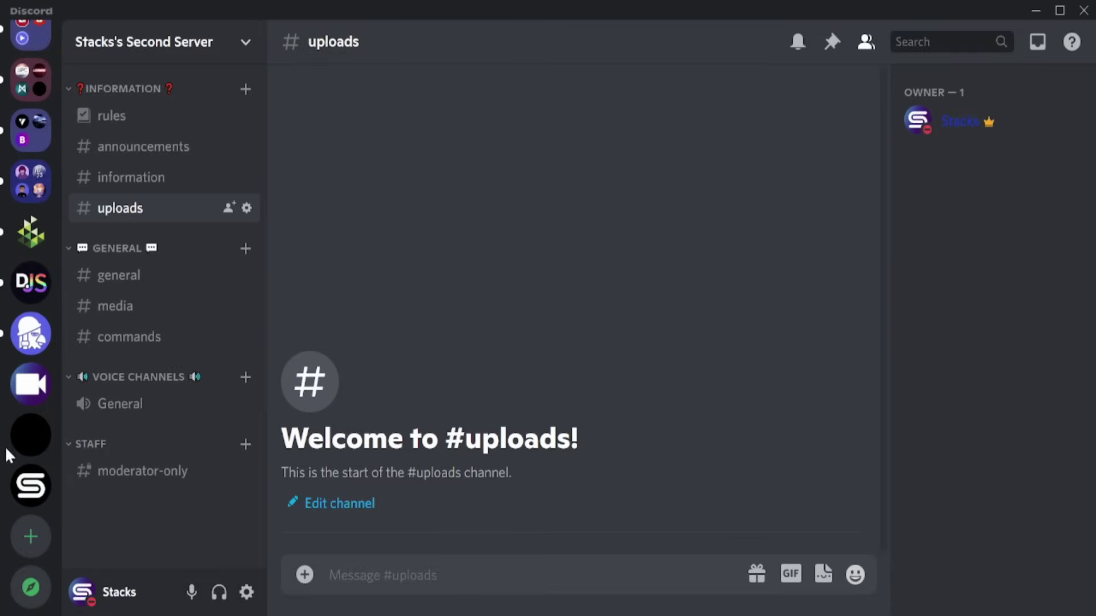
Step: Decorate the STAFF category name with police-officer emojis on both sides
{"action": "right_click", "coordinate": [142, 452]}
{"action": "left_click", "coordinate": [217, 510]}
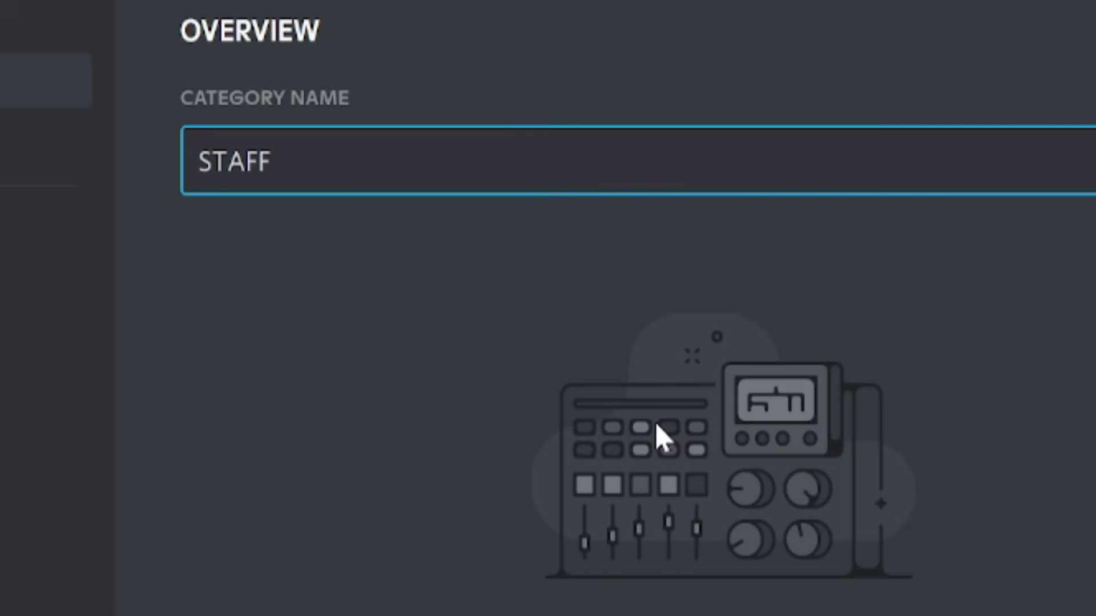
{"action": "key", "text": "ctrl+v"}
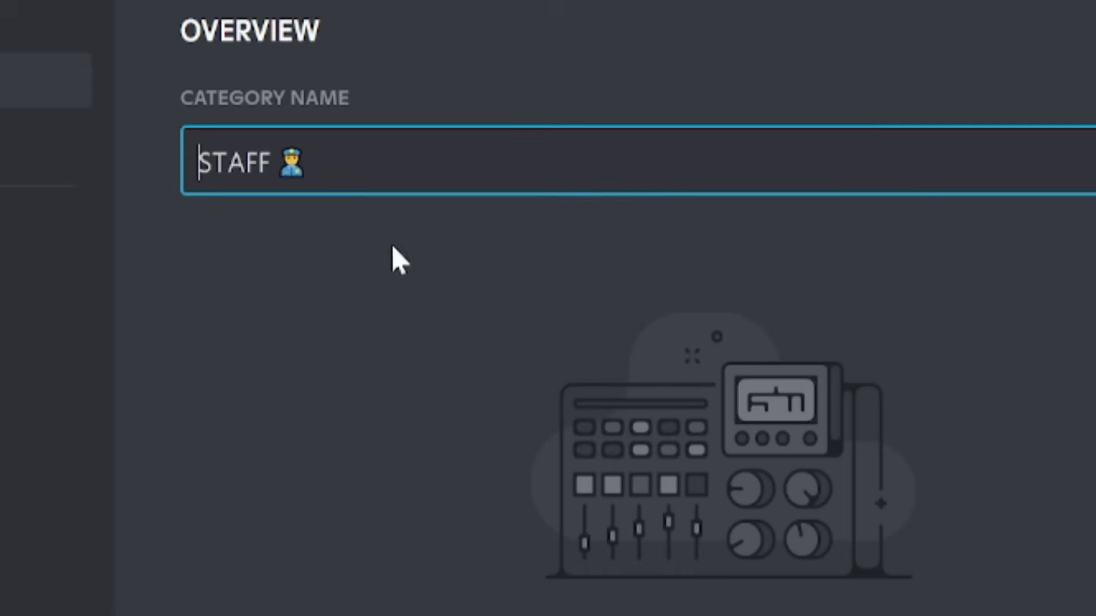
{"action": "key", "text": "Home"}
{"action": "type", "text": "👮"}
{"action": "left_click", "coordinate": [949, 94]}
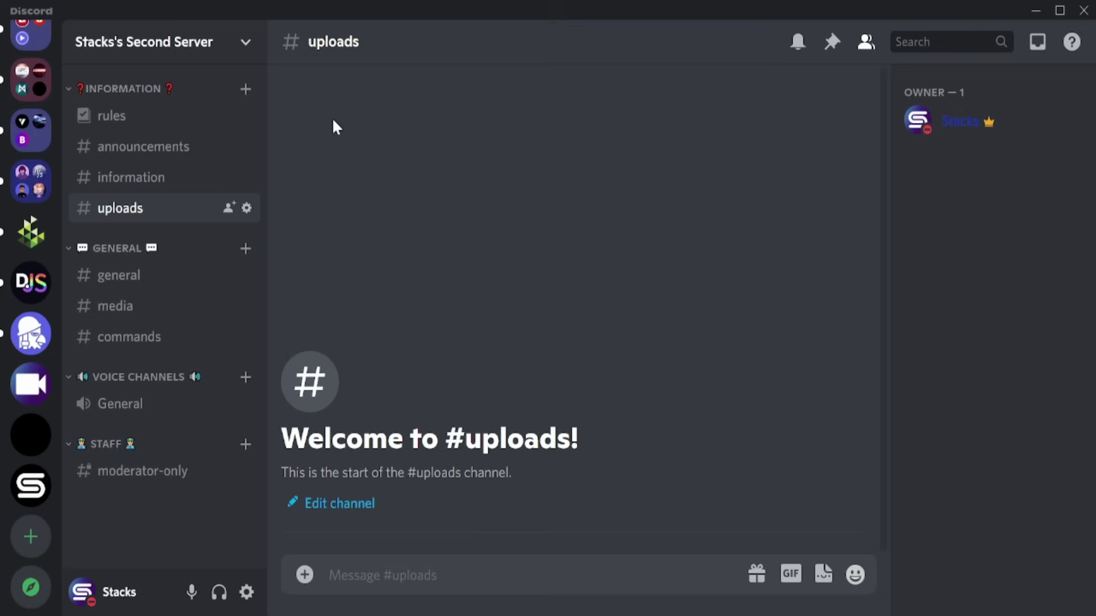
{"action": "left_click", "coordinate": [141, 90]}
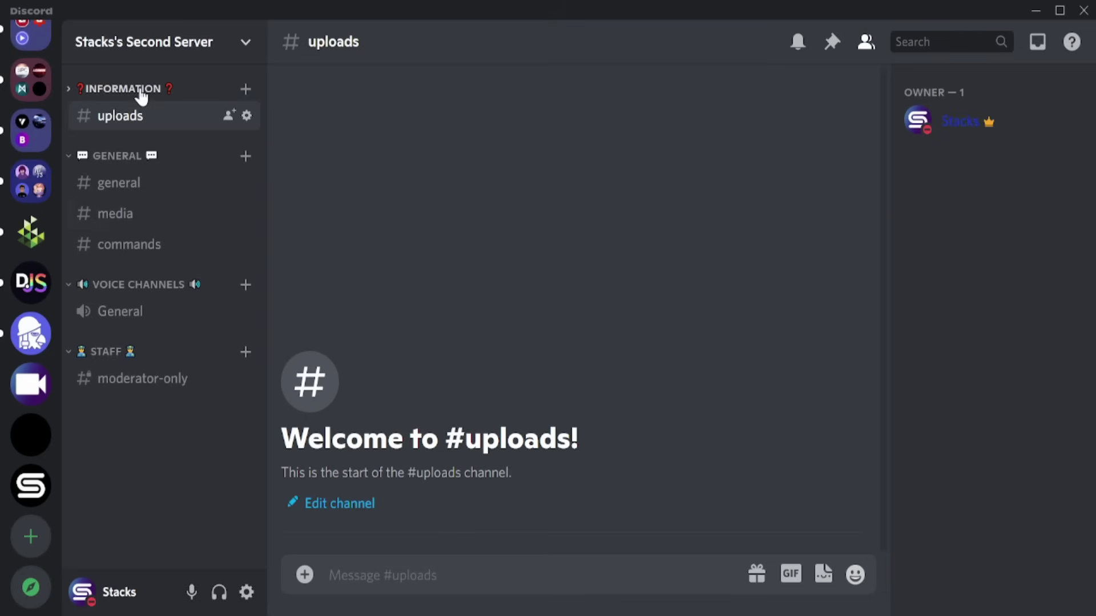
{"action": "left_click", "coordinate": [96, 92]}
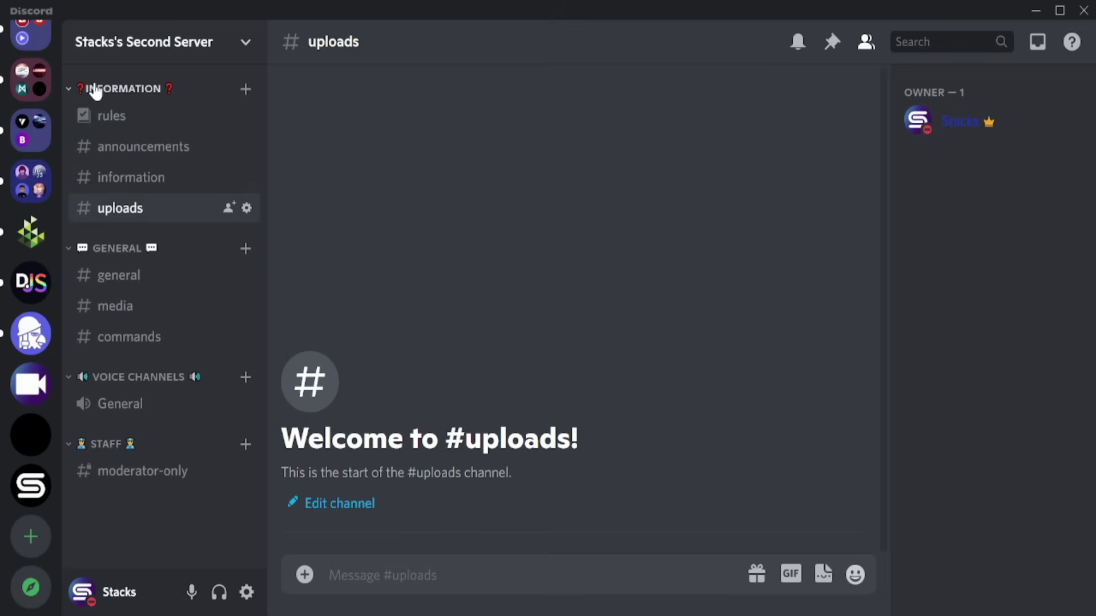
{"action": "right_click", "coordinate": [96, 91]}
{"action": "left_click", "coordinate": [213, 254]}
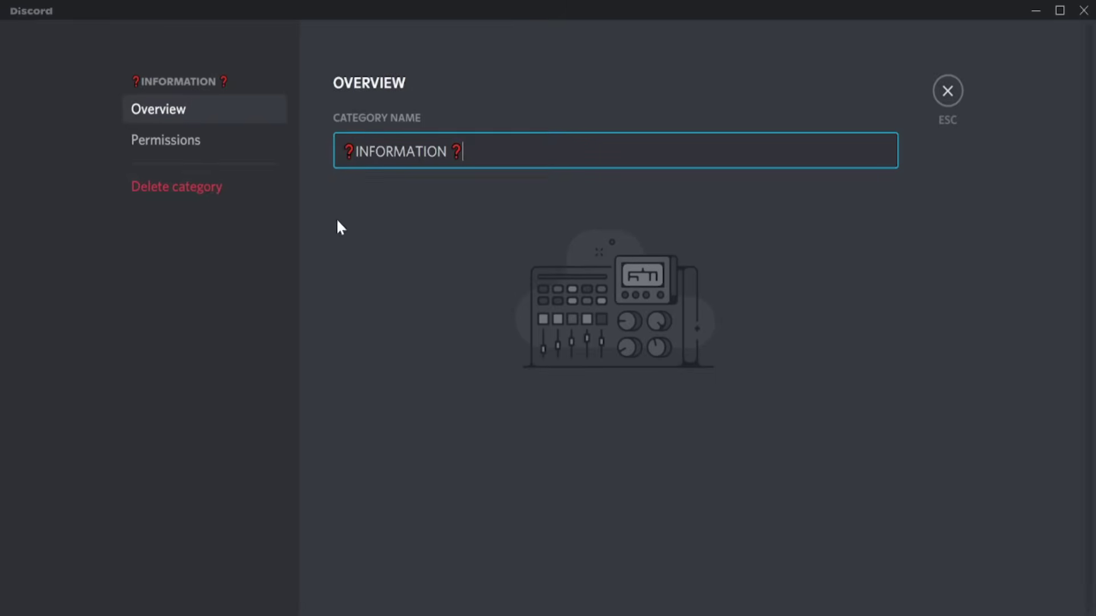
{"action": "left_click", "coordinate": [229, 139]}
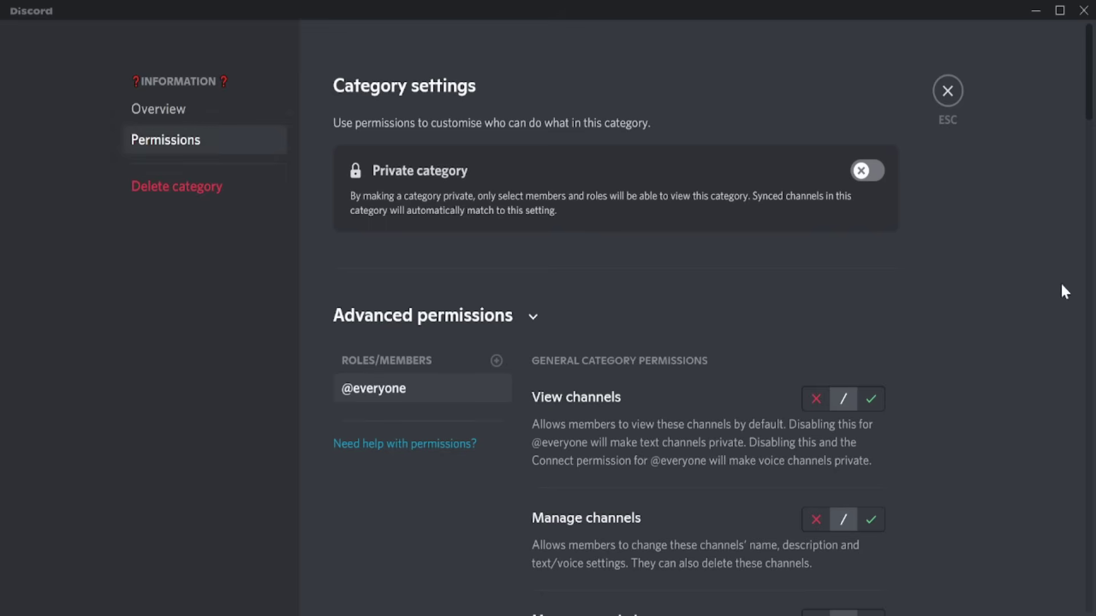
{"action": "scroll", "coordinate": [702, 342], "scroll_direction": "down", "scroll_amount": 6}
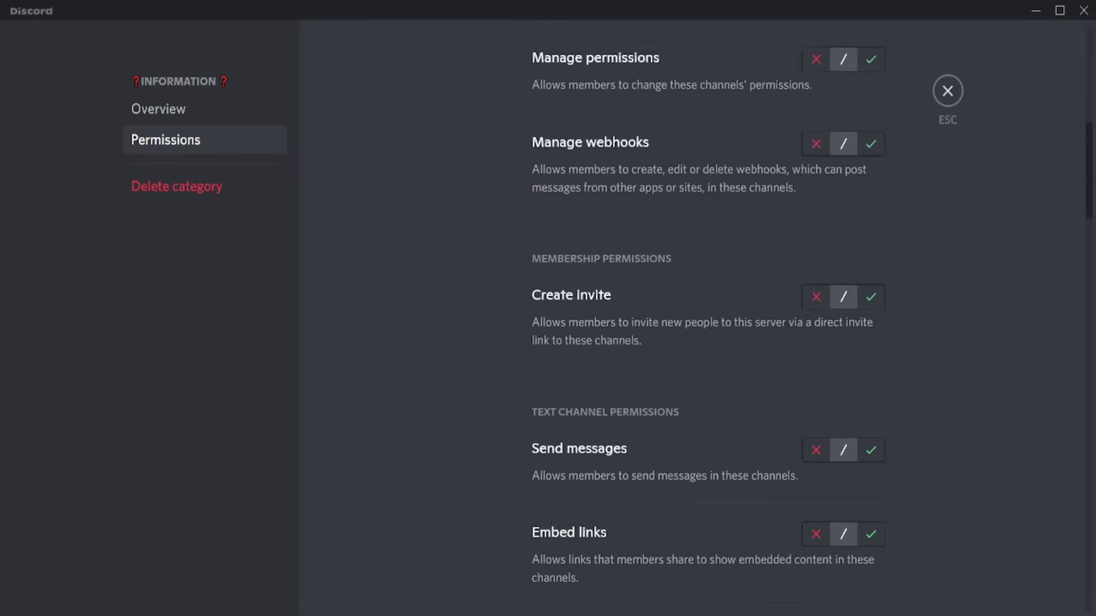
{"action": "scroll", "coordinate": [702, 343], "scroll_direction": "down", "scroll_amount": 2}
{"action": "left_click", "coordinate": [816, 272]}
{"action": "left_click", "coordinate": [858, 575]}
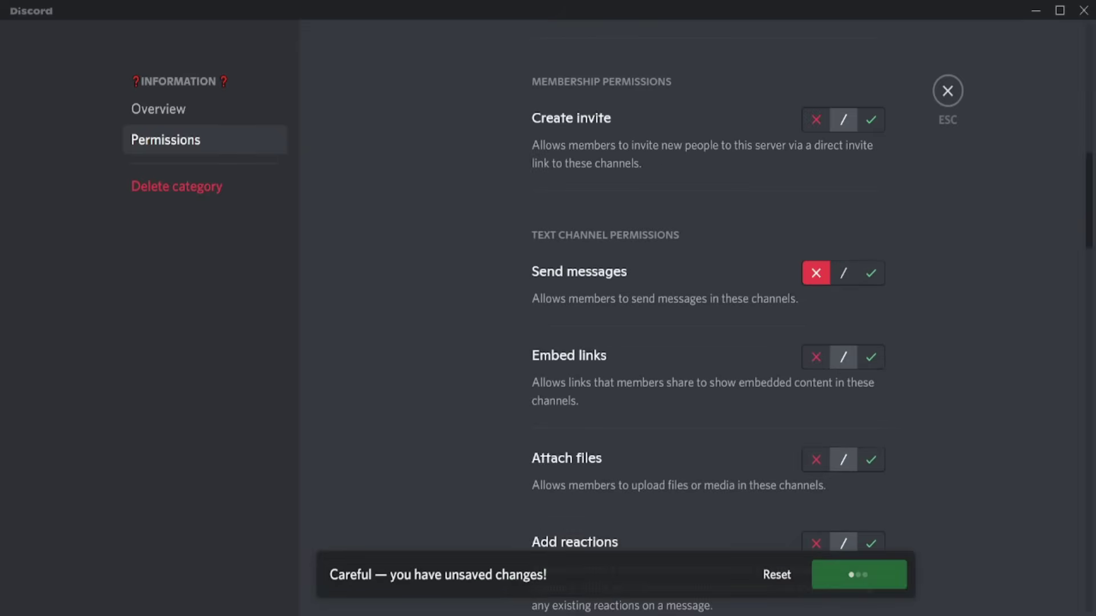
{"action": "key", "text": "Escape"}
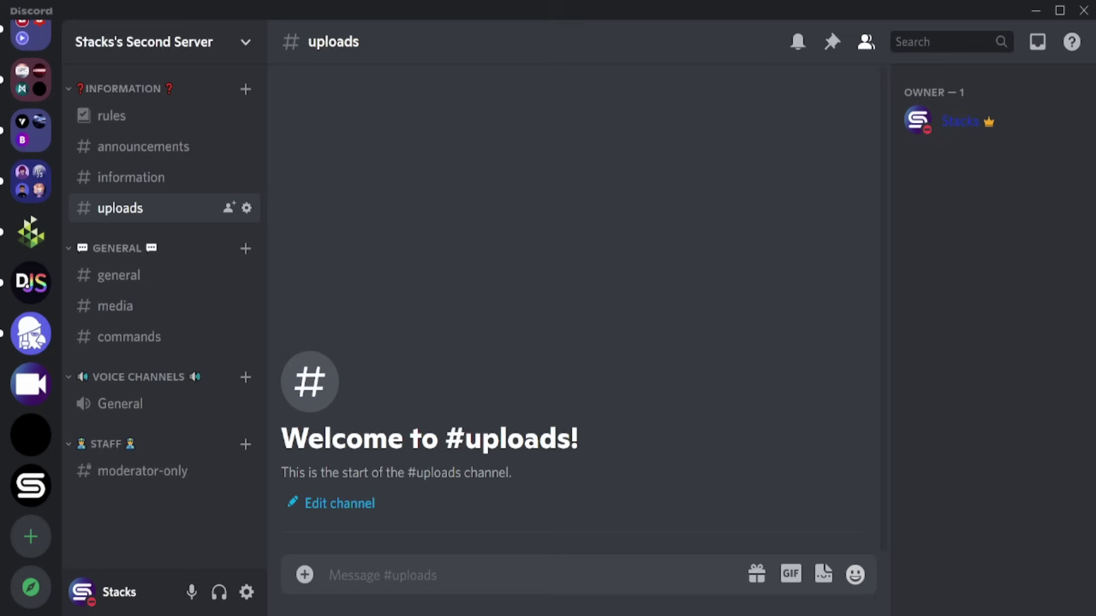
Step: Deny Attach Files for everyone in #general and save
{"action": "left_click", "coordinate": [247, 274]}
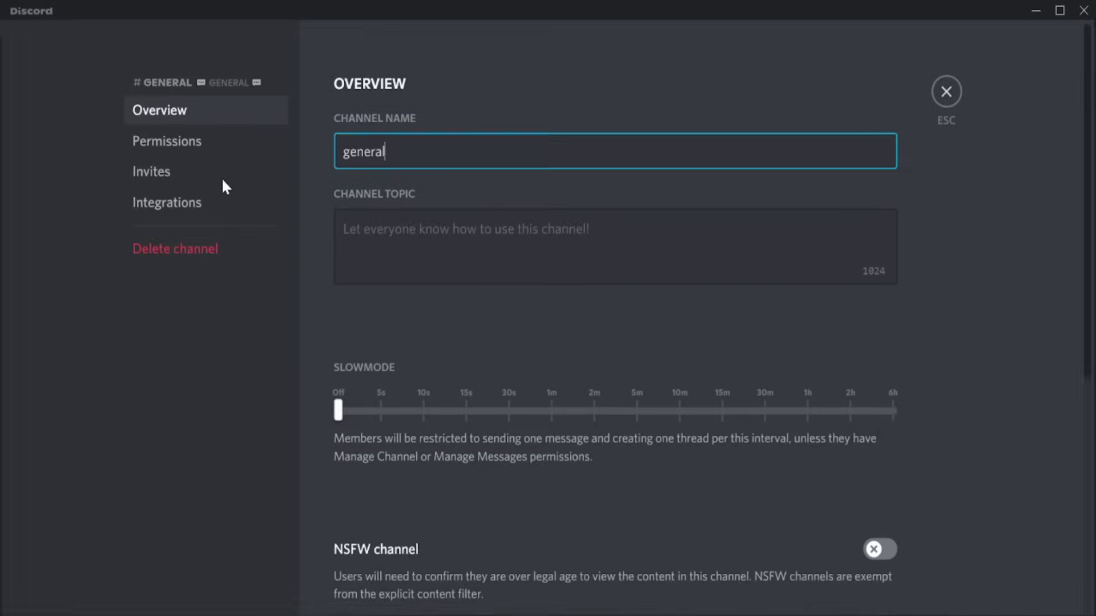
{"action": "left_click", "coordinate": [211, 146]}
{"action": "scroll", "coordinate": [1088, 144], "scroll_direction": "down", "scroll_amount": 5}
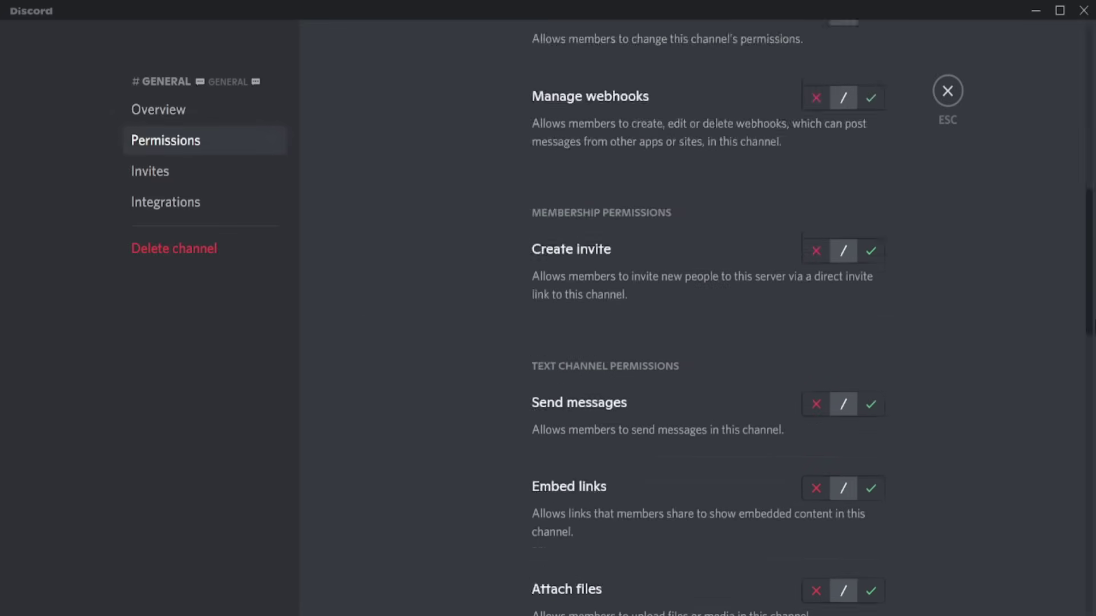
{"action": "scroll", "coordinate": [808, 296], "scroll_direction": "down", "scroll_amount": 4}
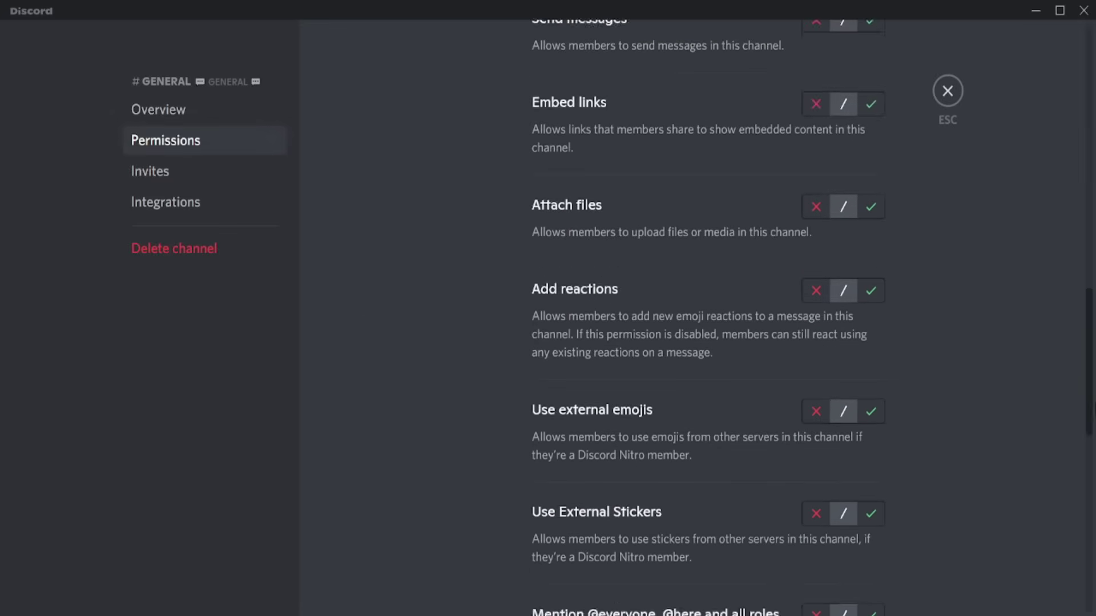
{"action": "left_click", "coordinate": [815, 215]}
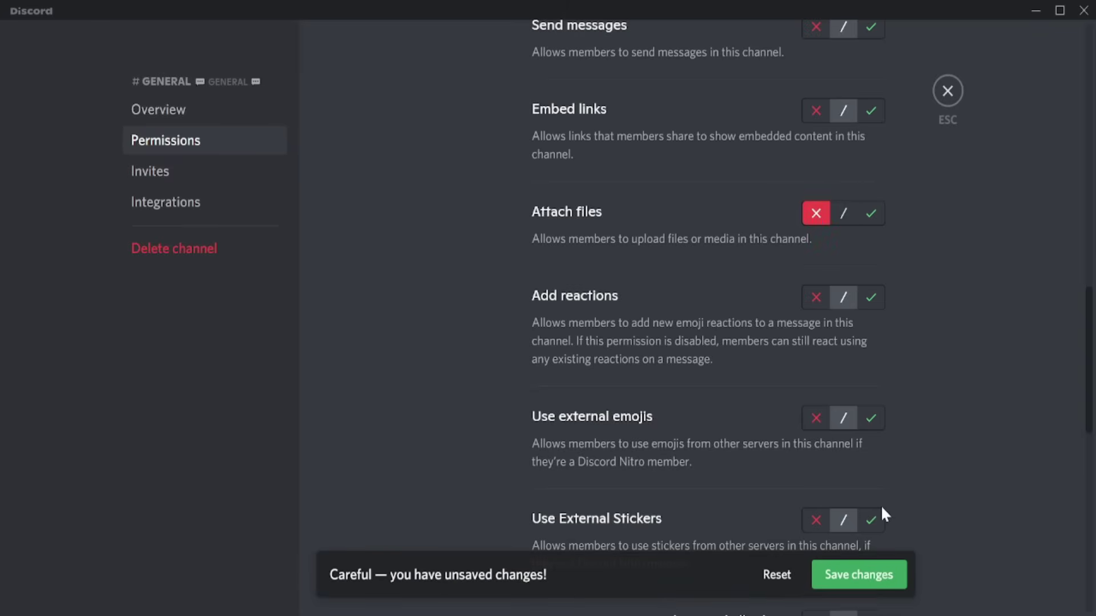
{"action": "left_click", "coordinate": [857, 575]}
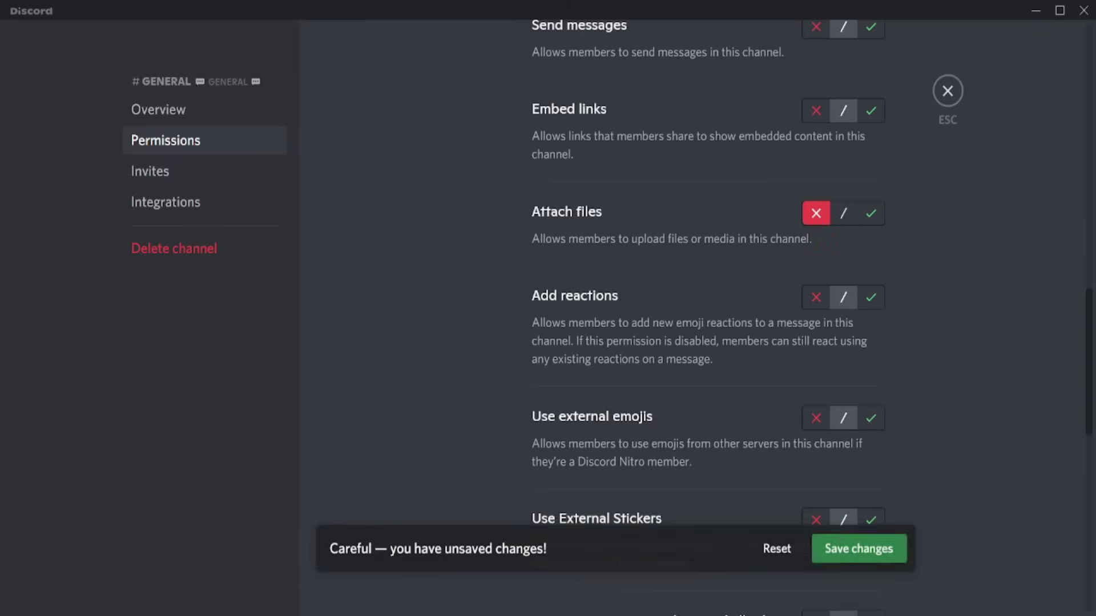
{"action": "scroll", "coordinate": [856, 343], "scroll_direction": "up", "scroll_amount": 4}
{"action": "scroll", "coordinate": [685, 342], "scroll_direction": "up", "scroll_amount": 3}
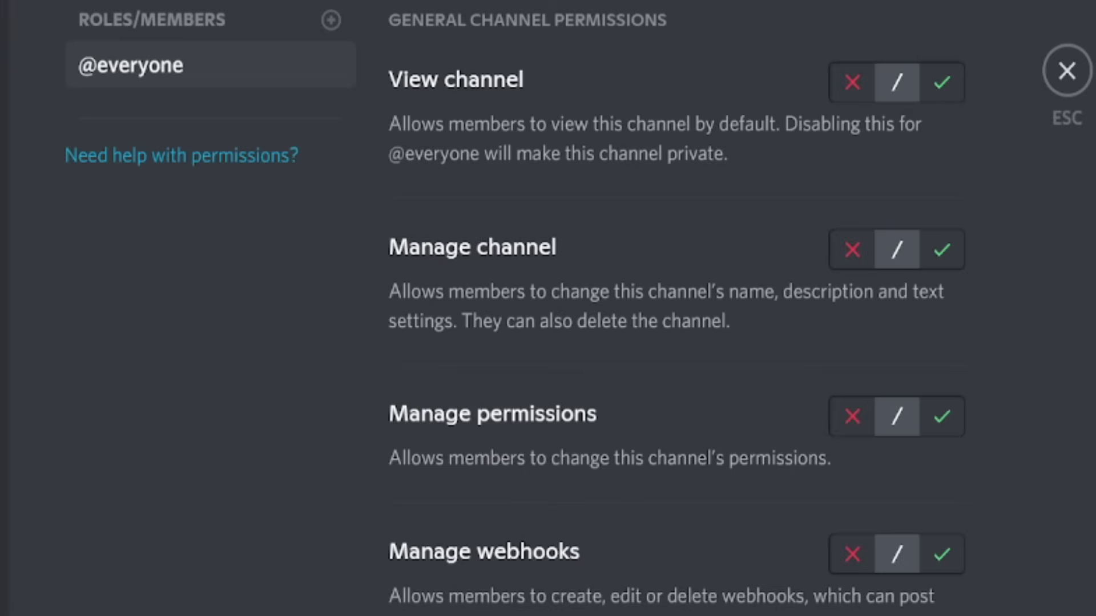
{"action": "left_click", "coordinate": [852, 249]}
{"action": "left_click", "coordinate": [852, 416]}
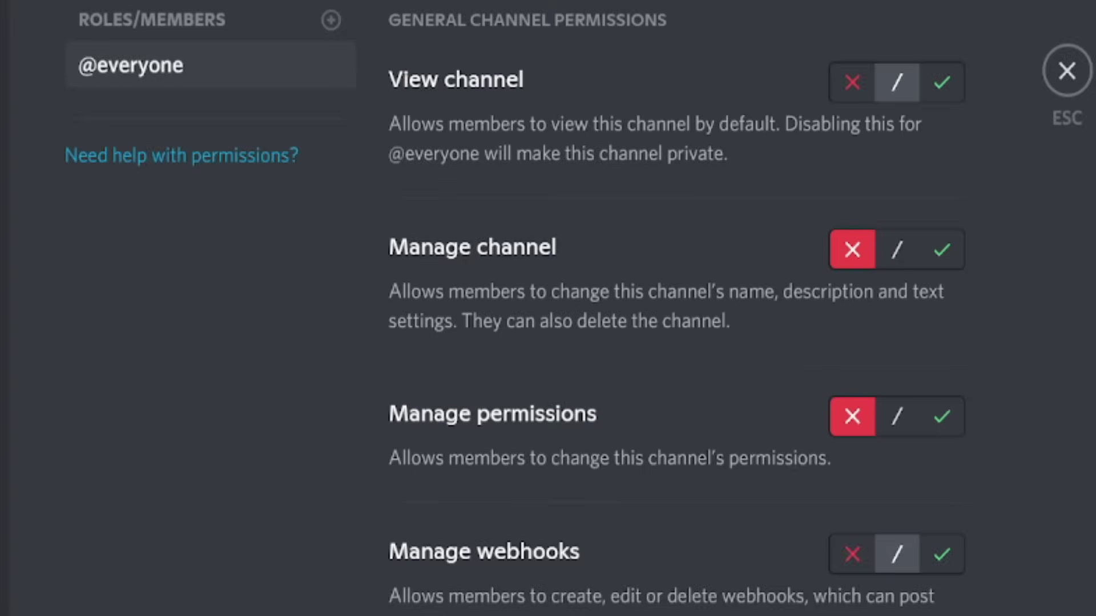
{"action": "left_click", "coordinate": [852, 554]}
{"action": "scroll", "coordinate": [852, 343], "scroll_direction": "down", "scroll_amount": 8}
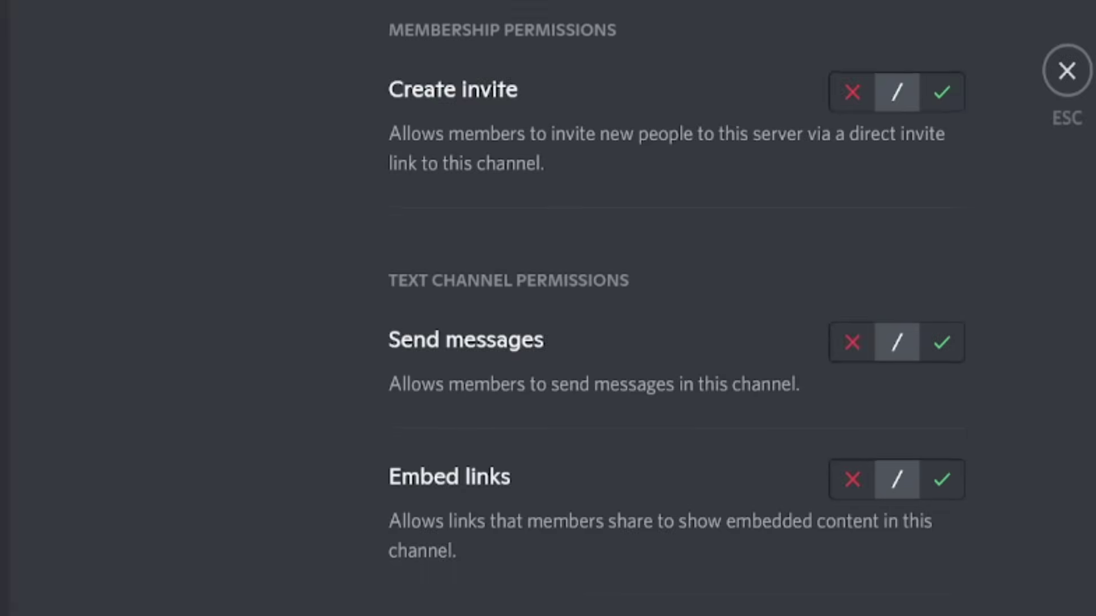
{"action": "left_click", "coordinate": [852, 478]}
{"action": "scroll", "coordinate": [852, 342], "scroll_direction": "down", "scroll_amount": 2}
{"action": "left_click", "coordinate": [852, 538]}
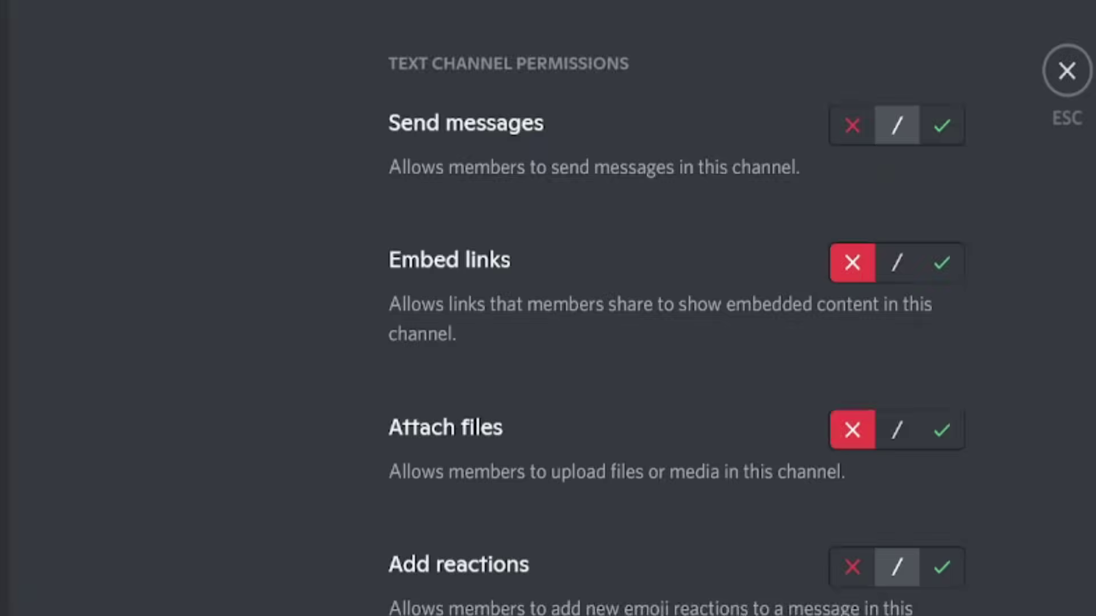
{"action": "scroll", "coordinate": [852, 342], "scroll_direction": "down", "scroll_amount": 5}
{"action": "left_click", "coordinate": [851, 303]}
{"action": "scroll", "coordinate": [852, 342], "scroll_direction": "down", "scroll_amount": 1}
{"action": "scroll", "coordinate": [851, 342], "scroll_direction": "down", "scroll_amount": 1}
{"action": "left_click", "coordinate": [851, 378]}
{"action": "scroll", "coordinate": [852, 343], "scroll_direction": "down", "scroll_amount": 4}
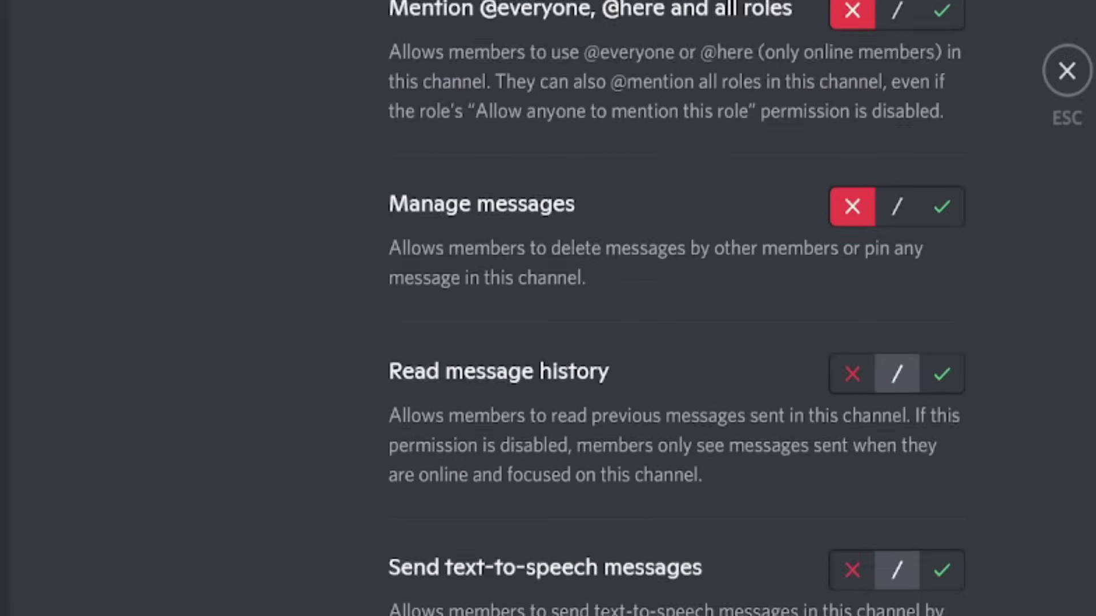
{"action": "scroll", "coordinate": [852, 342], "scroll_direction": "down", "scroll_amount": 1}
{"action": "scroll", "coordinate": [676, 343], "scroll_direction": "down", "scroll_amount": 1}
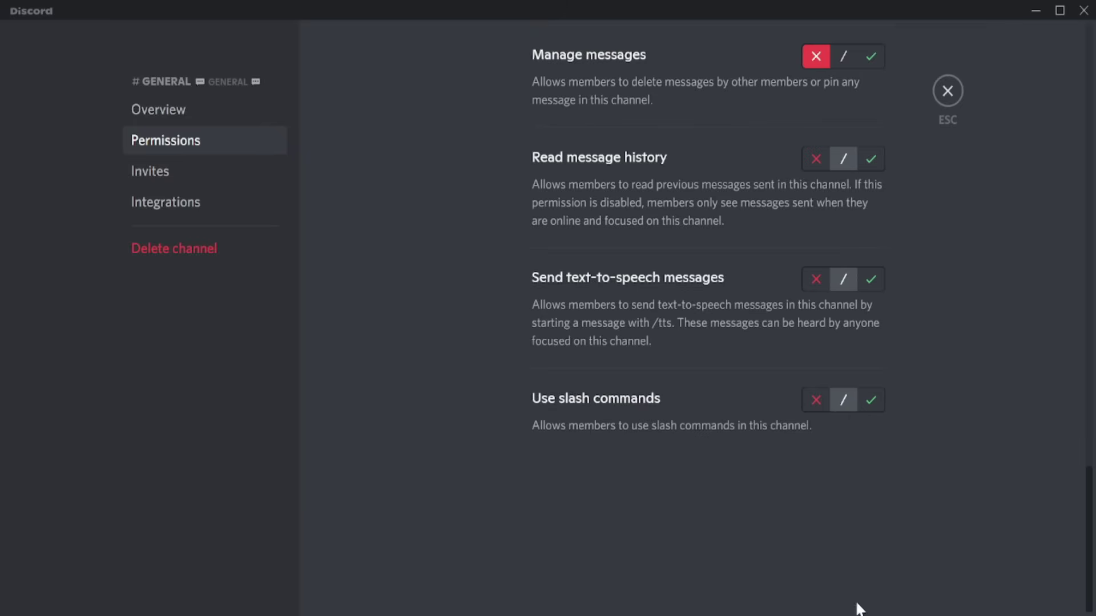
{"action": "left_click", "coordinate": [947, 94]}
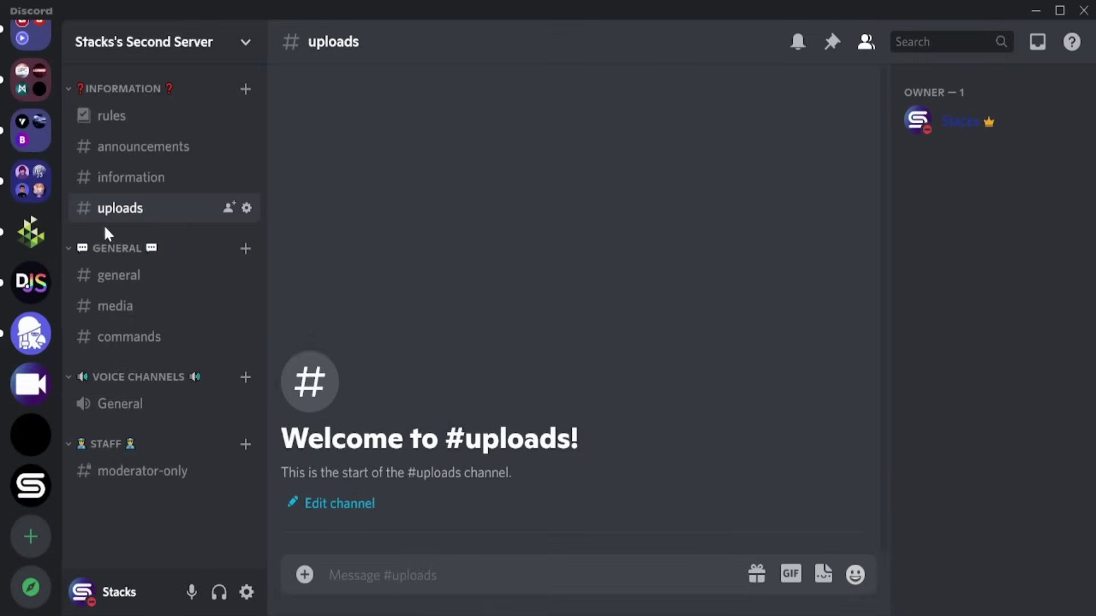
Step: Bring up the media channel's permission settings
{"action": "right_click", "coordinate": [103, 257]}
{"action": "left_click", "coordinate": [461, 328]}
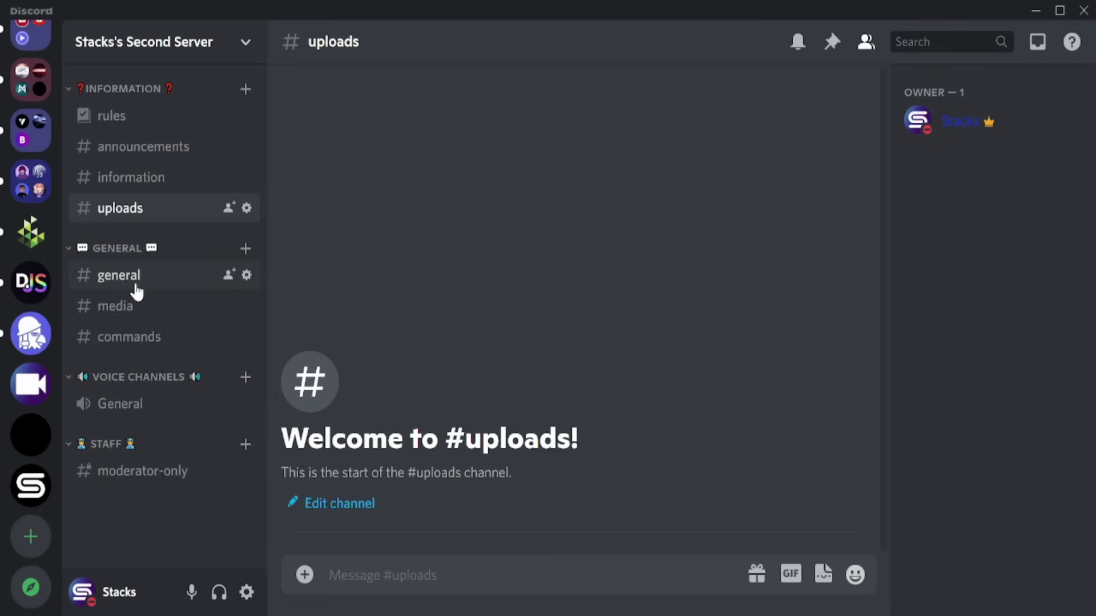
{"action": "left_click", "coordinate": [246, 306]}
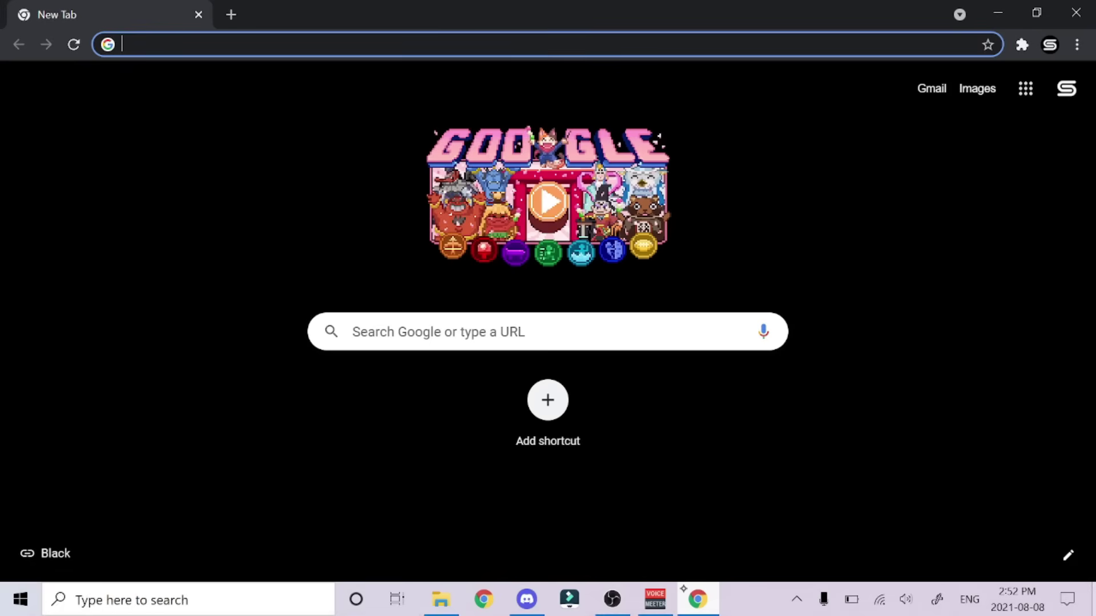
{"action": "type", "text": "mee6.xyz"}
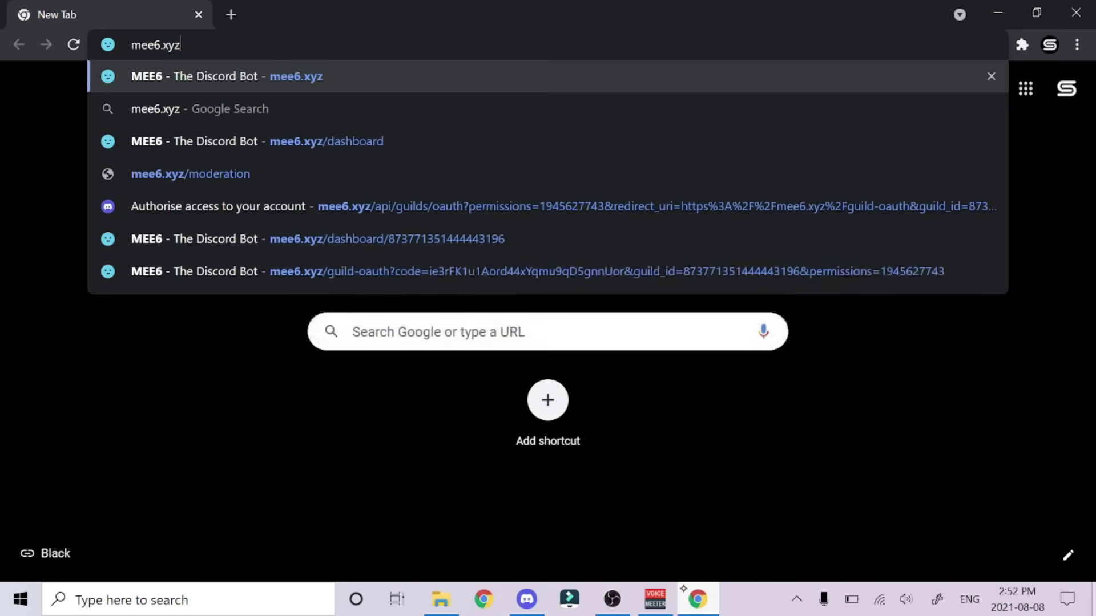
Step: Authorize MEE6 for Stacks's Second Server on mee6.xyz and pass the hCaptcha check
{"action": "key", "text": "Return"}
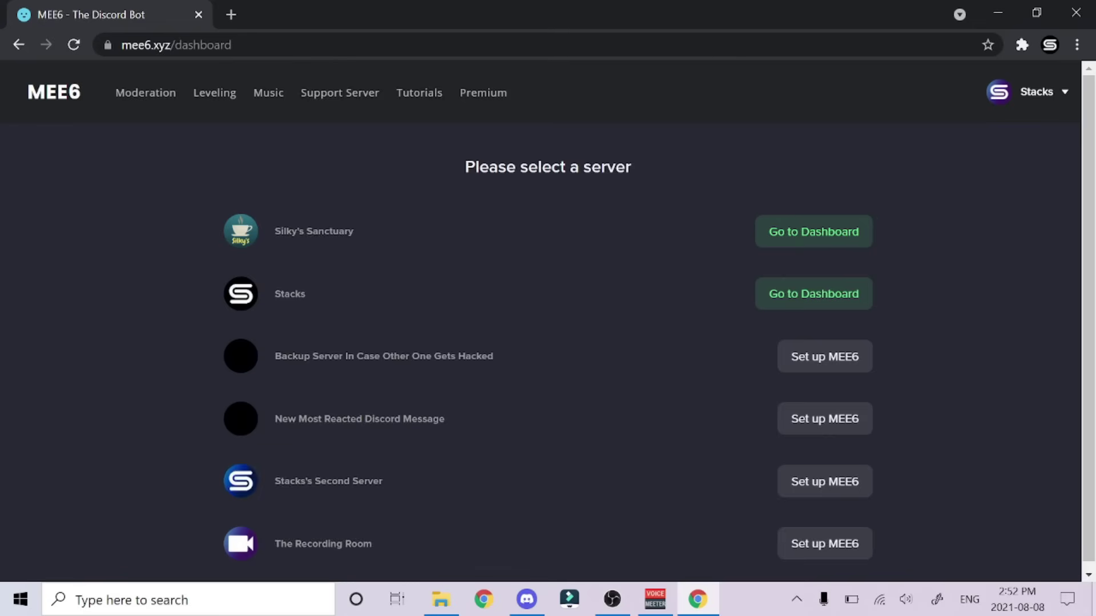
{"action": "left_click", "coordinate": [824, 478]}
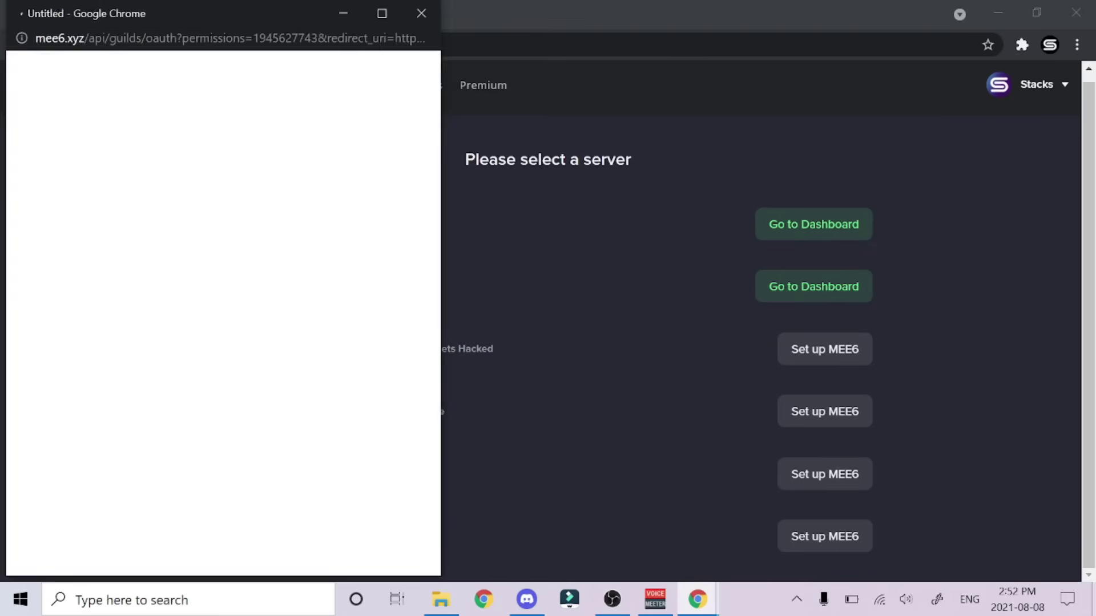
{"action": "left_click", "coordinate": [333, 566]}
{"action": "scroll", "coordinate": [223, 342], "scroll_direction": "up", "scroll_amount": 5}
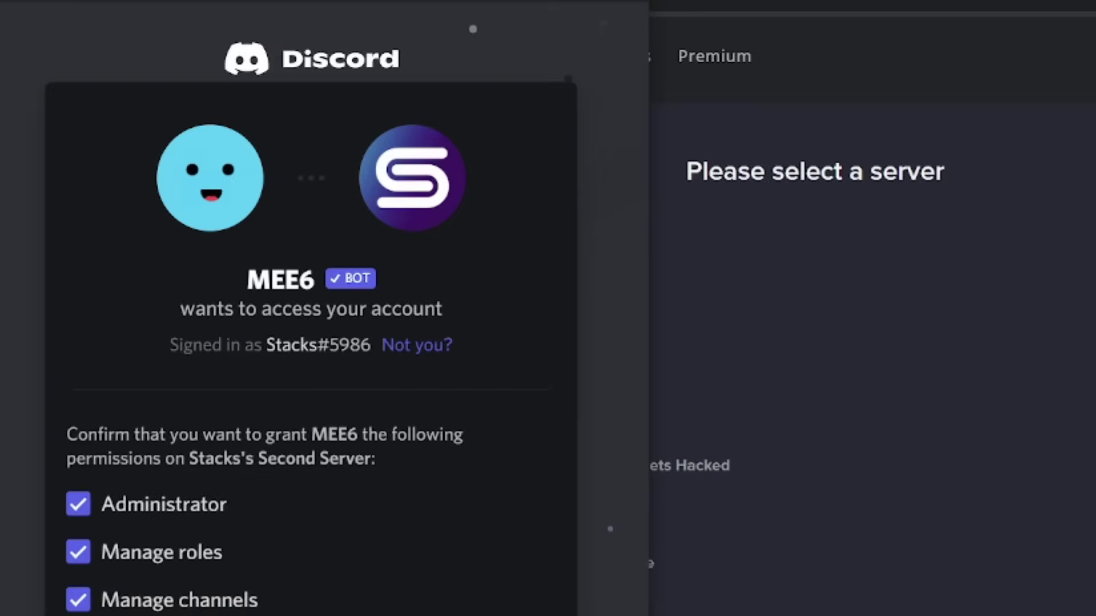
{"action": "scroll", "coordinate": [223, 342], "scroll_direction": "down", "scroll_amount": 3}
{"action": "scroll", "coordinate": [308, 342], "scroll_direction": "down", "scroll_amount": 4}
{"action": "scroll", "coordinate": [309, 342], "scroll_direction": "up", "scroll_amount": 3}
{"action": "scroll", "coordinate": [308, 343], "scroll_direction": "up", "scroll_amount": 1}
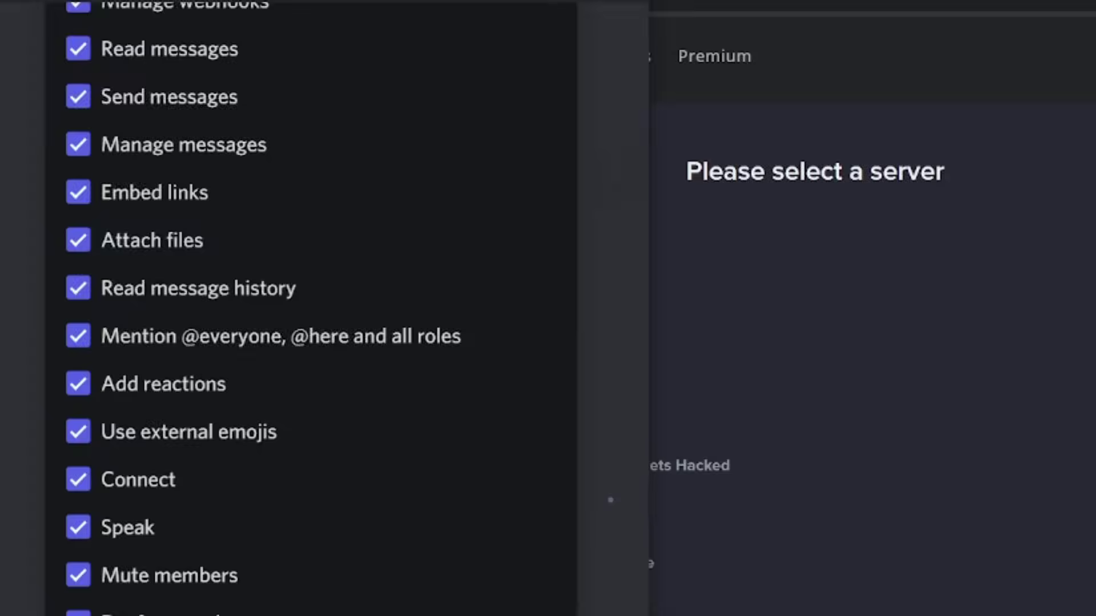
{"action": "scroll", "coordinate": [308, 343], "scroll_direction": "up", "scroll_amount": 5}
{"action": "scroll", "coordinate": [309, 343], "scroll_direction": "down", "scroll_amount": 5}
{"action": "scroll", "coordinate": [309, 343], "scroll_direction": "down", "scroll_amount": 3}
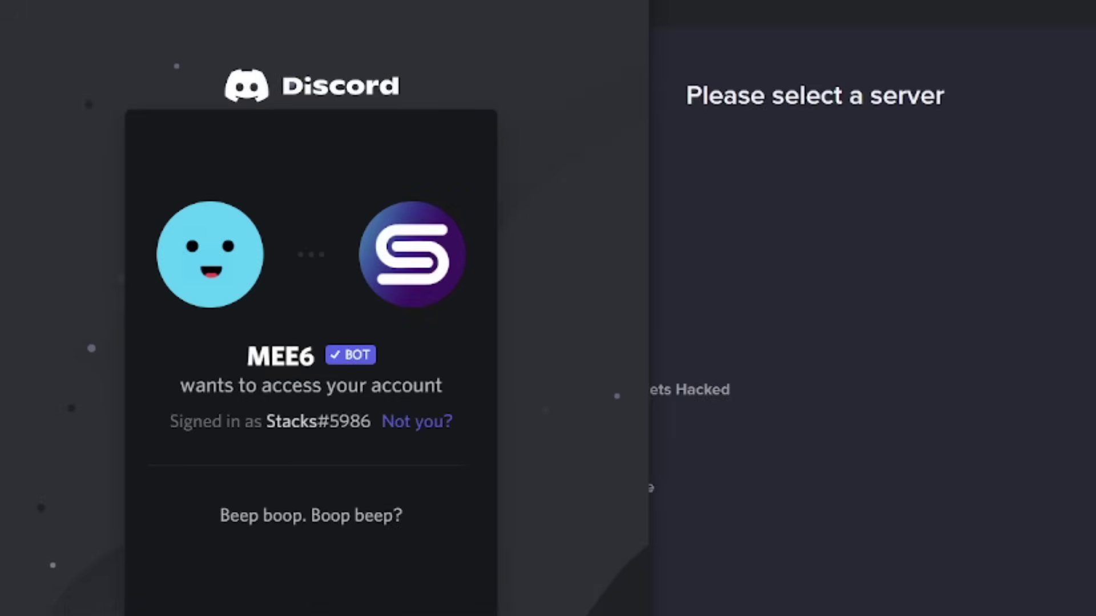
{"action": "left_click", "coordinate": [150, 551]}
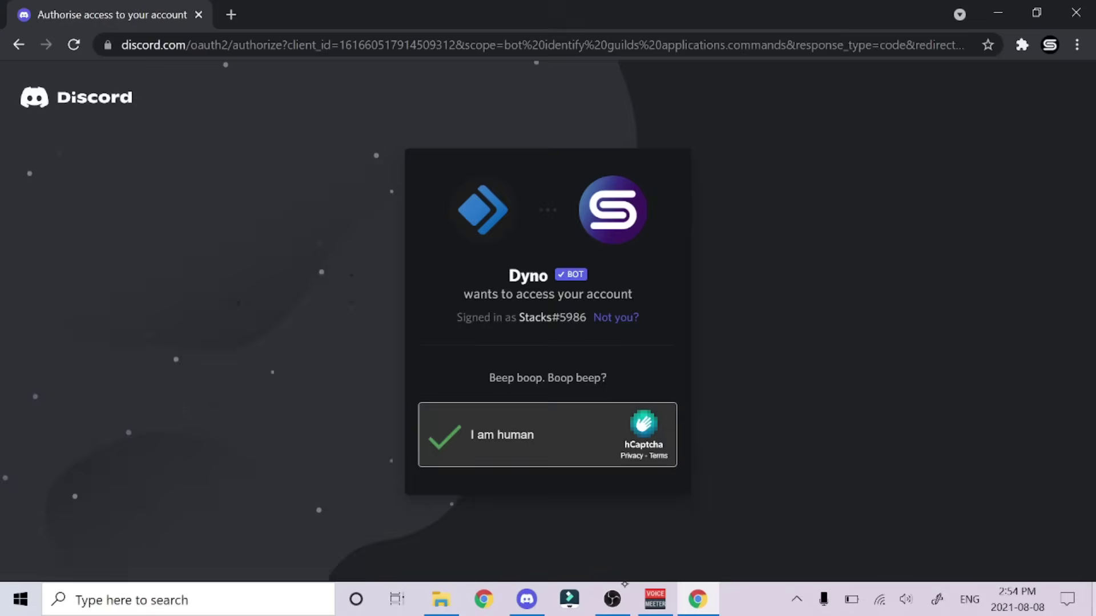
{"action": "scroll", "coordinate": [548, 343], "scroll_direction": "down", "scroll_amount": 5}
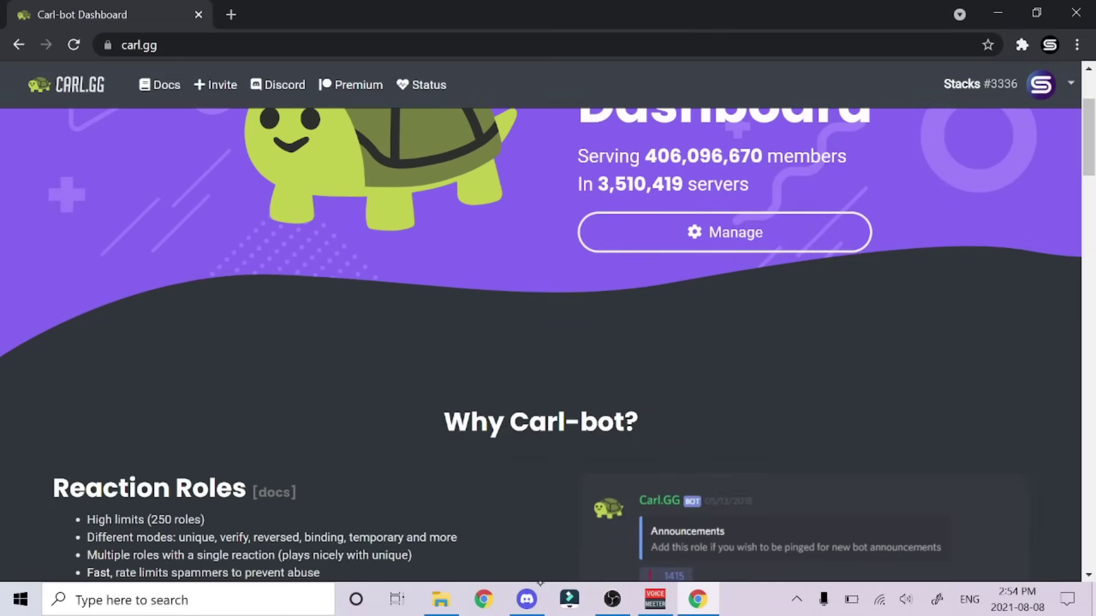
{"action": "scroll", "coordinate": [548, 343], "scroll_direction": "up", "scroll_amount": 5}
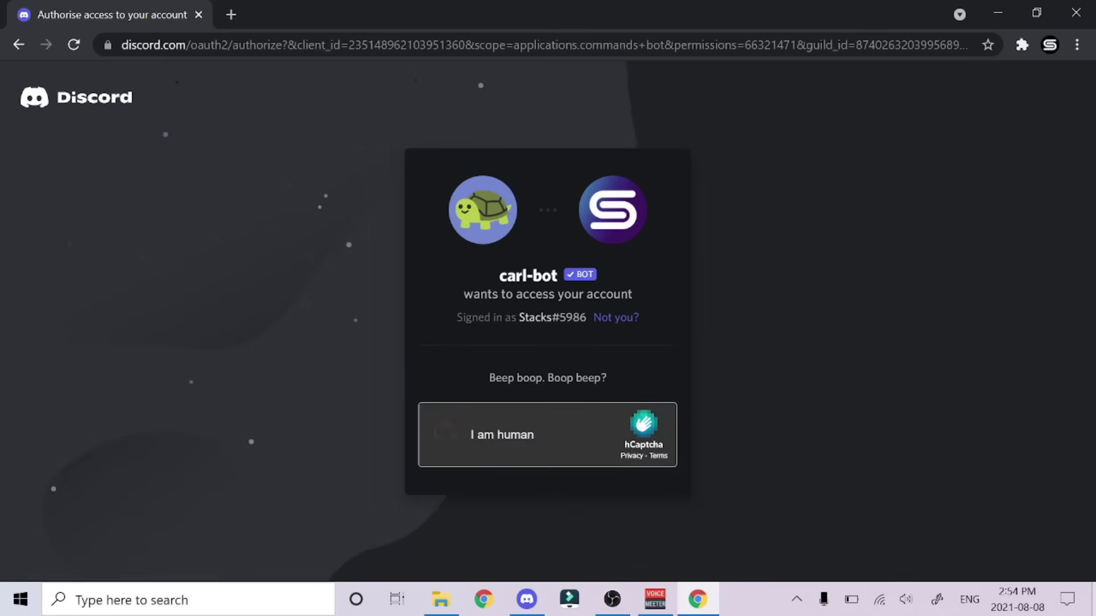
Step: Pass the hCaptcha human check to authorize Carl-bot
{"action": "left_click", "coordinate": [440, 433]}
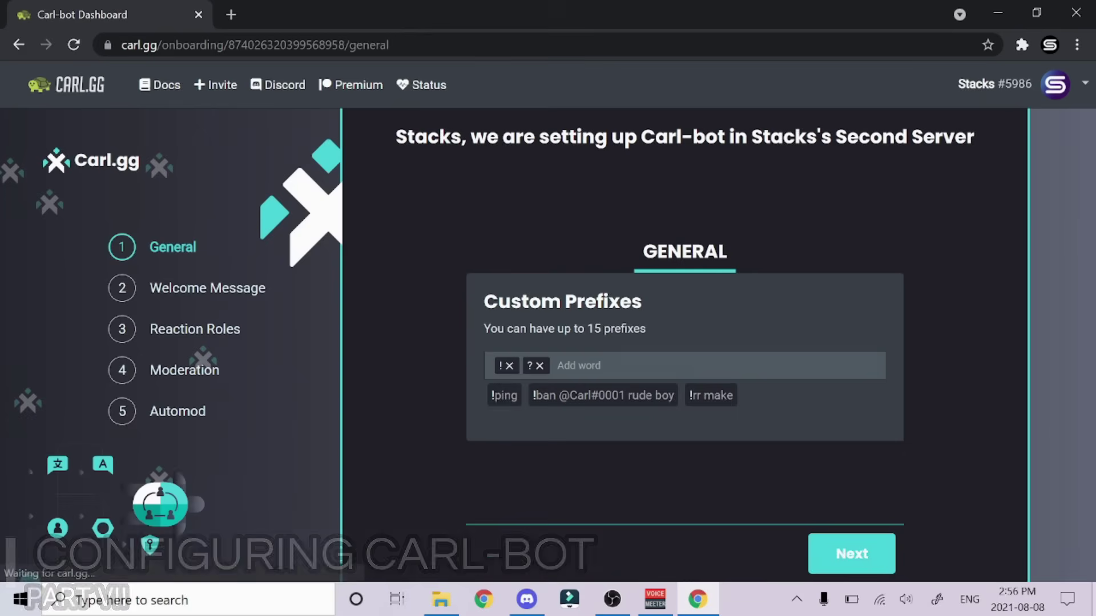
Step: Replace Carl-bot's ! and ? prefixes with a single * prefix
{"action": "key", "text": "BackSpace"}
{"action": "key", "text": "BackSpace"}
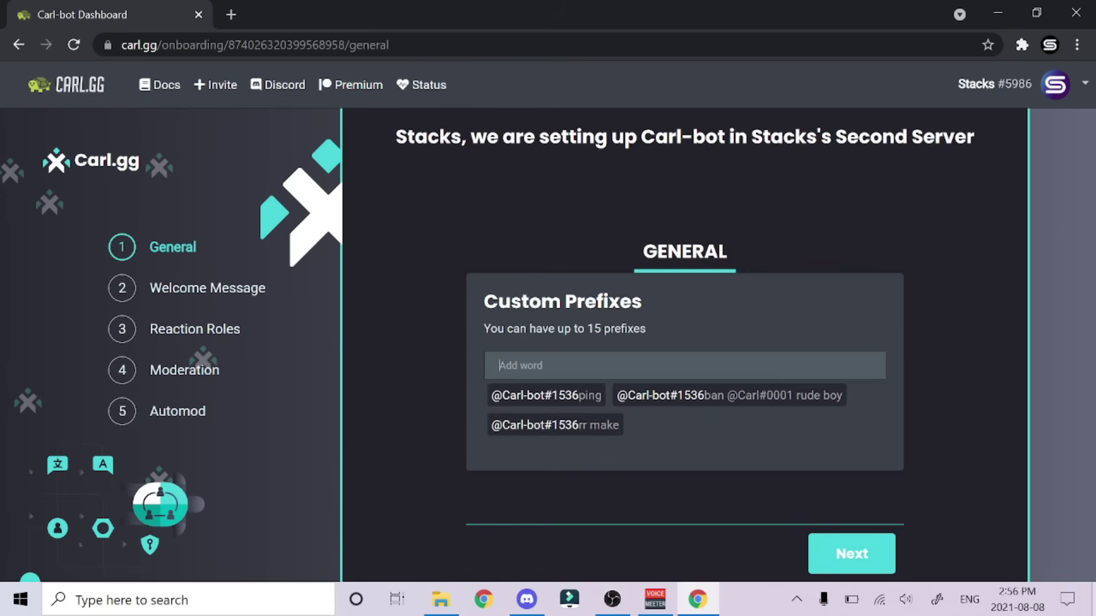
{"action": "type", "text": "*"}
{"action": "key", "text": "Return"}
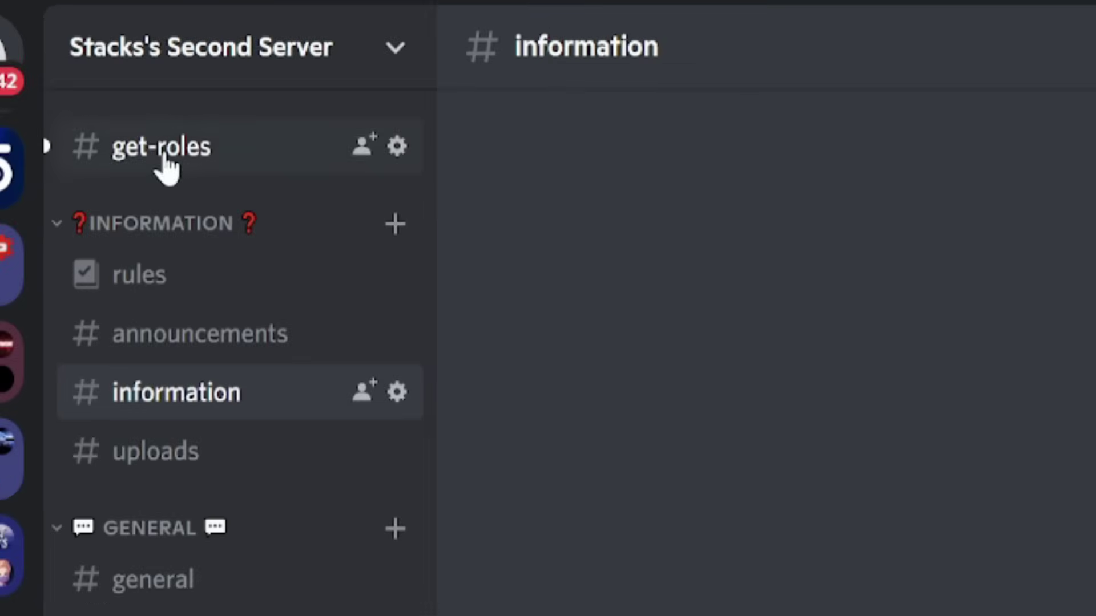
Step: Move #get-roles below #uploads in the INFORMATION category
{"action": "left_click", "coordinate": [123, 98]}
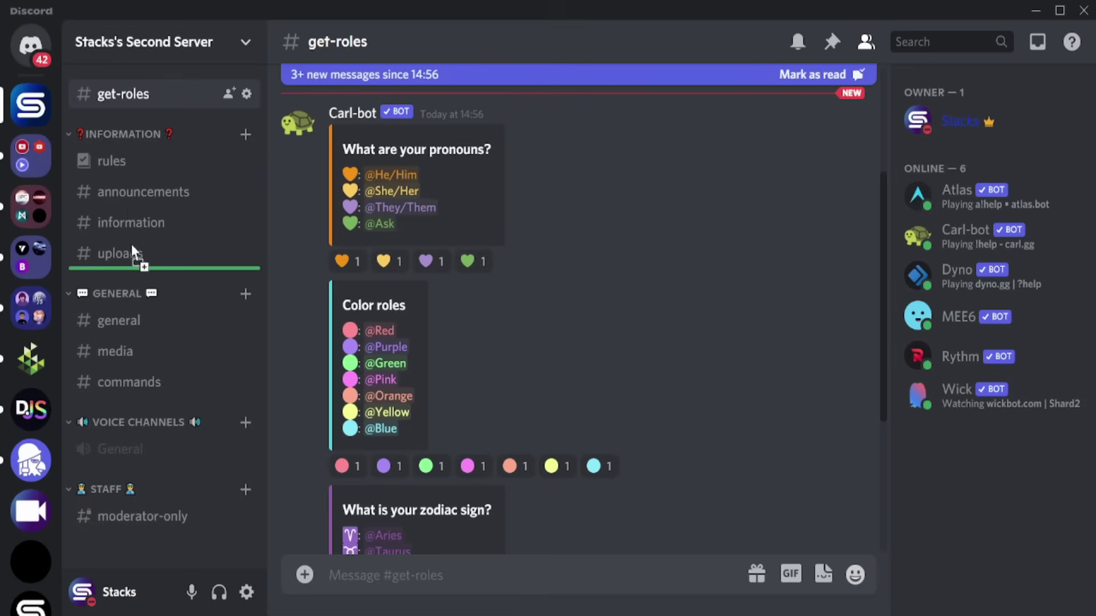
{"action": "left_click_drag", "start_coordinate": [227, 146], "coordinate": [134, 256]}
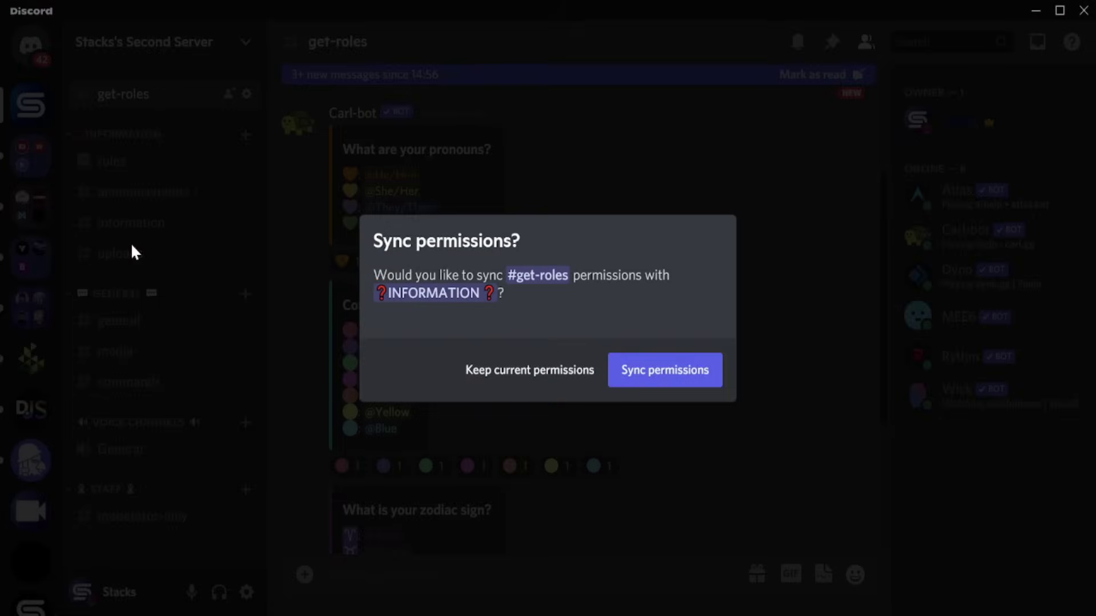
{"action": "left_click", "coordinate": [667, 376]}
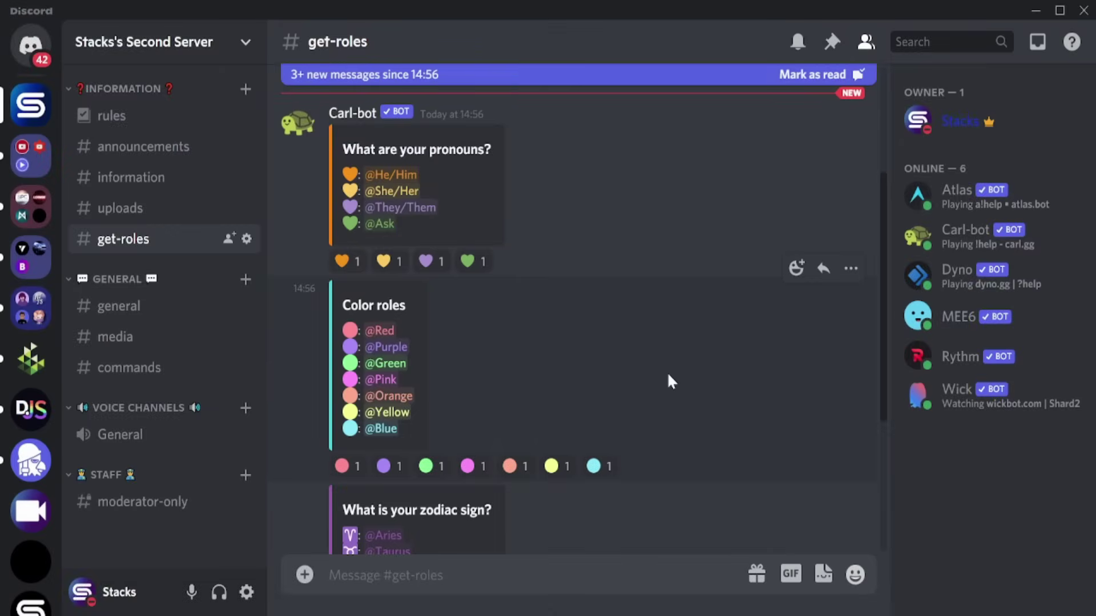
{"action": "scroll", "coordinate": [668, 381], "scroll_direction": "down", "scroll_amount": 3}
{"action": "scroll", "coordinate": [668, 380], "scroll_direction": "up", "scroll_amount": 2}
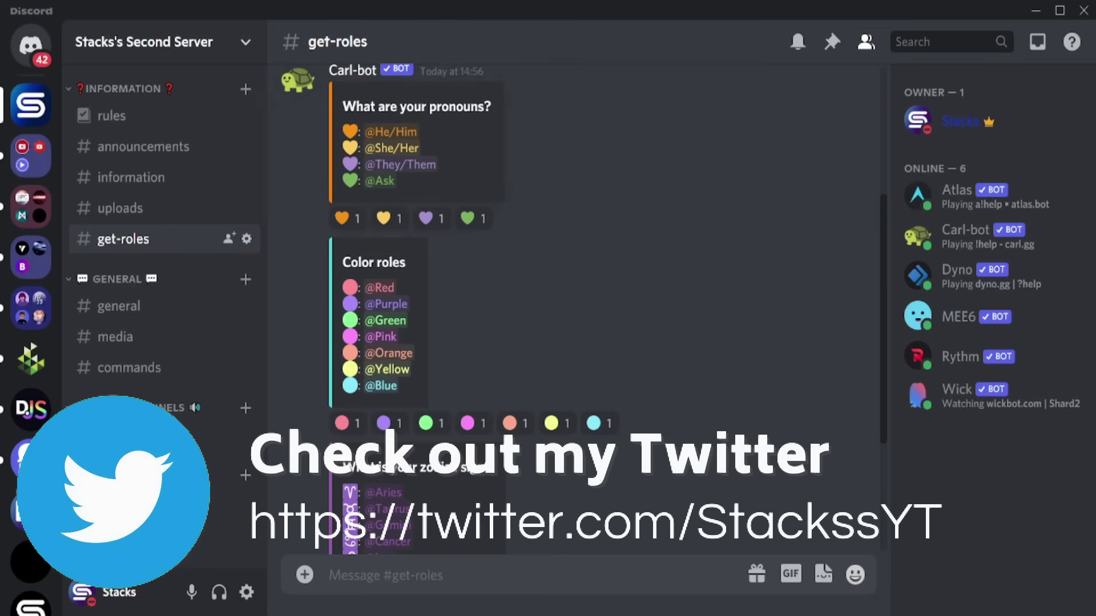
Step: Claim He/Him and Scorpio roles by reaction, undoing Purple, and check your profile
{"action": "left_click", "coordinate": [347, 218]}
{"action": "left_click", "coordinate": [389, 423]}
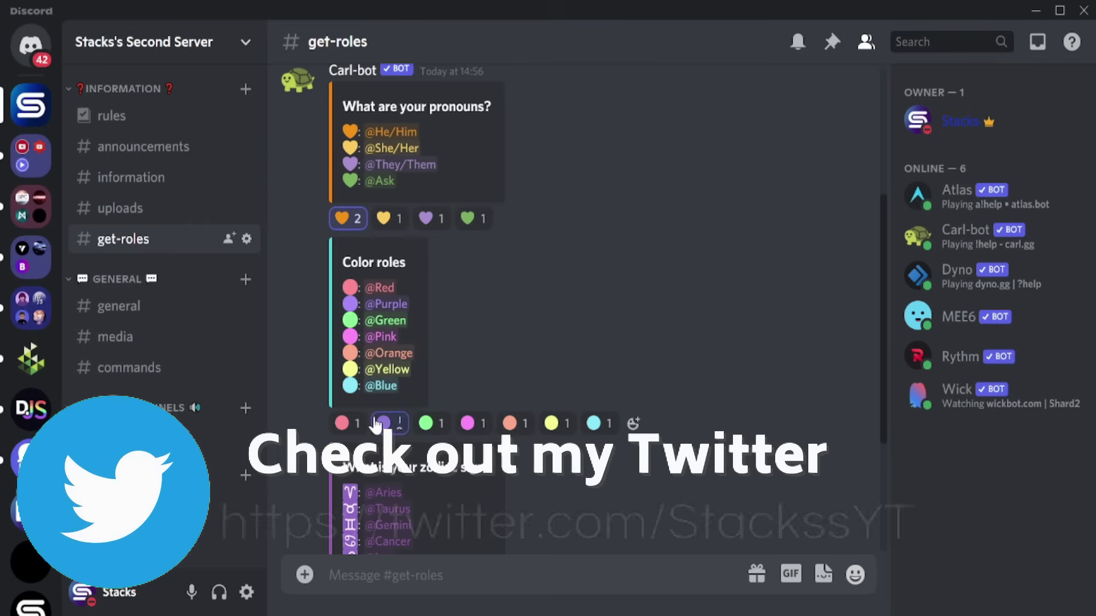
{"action": "left_click", "coordinate": [984, 126]}
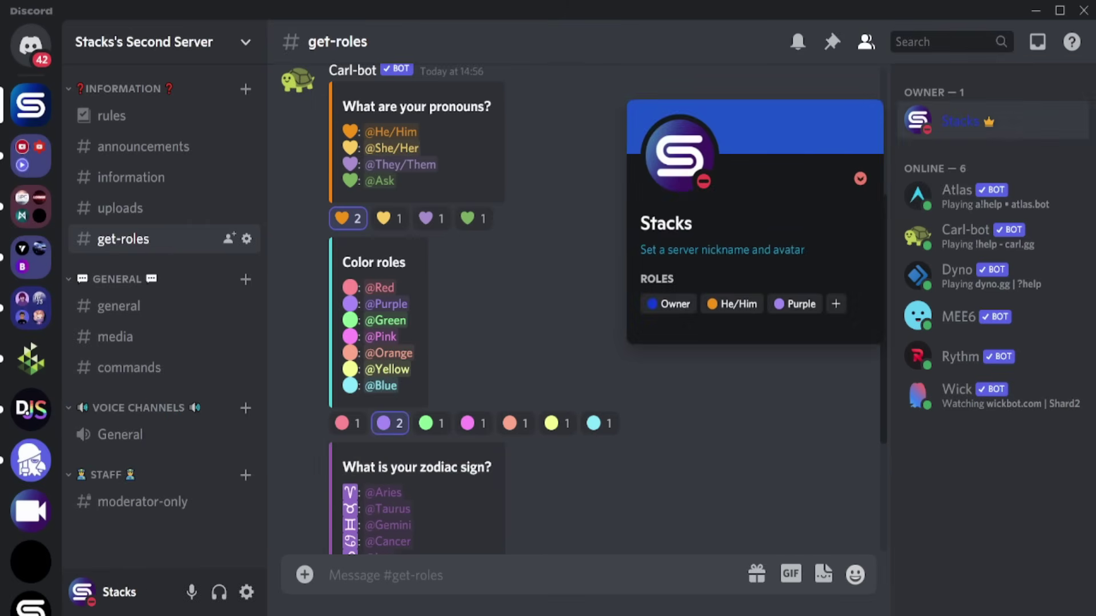
{"action": "left_click", "coordinate": [395, 432]}
{"action": "scroll", "coordinate": [470, 471], "scroll_direction": "down", "scroll_amount": 3}
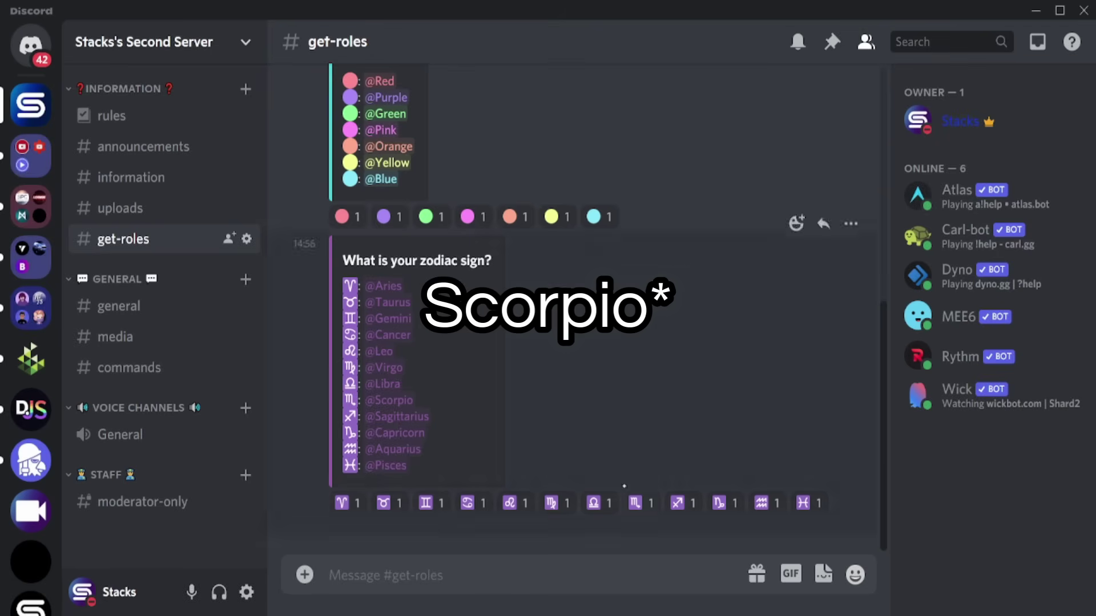
{"action": "left_click", "coordinate": [640, 502]}
{"action": "left_click", "coordinate": [984, 128]}
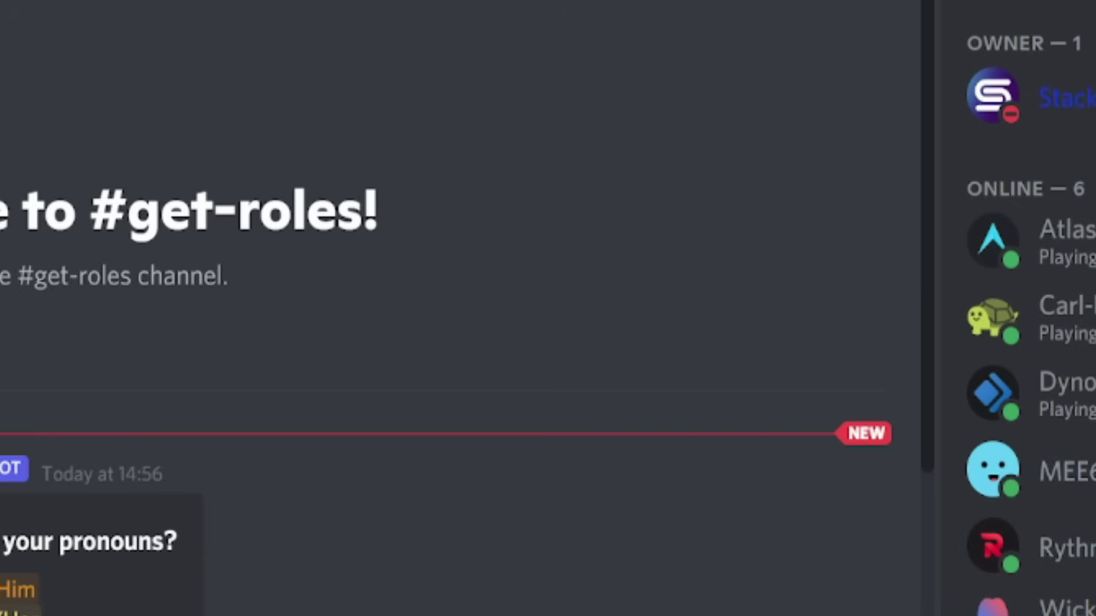
{"action": "left_click", "coordinate": [1086, 101]}
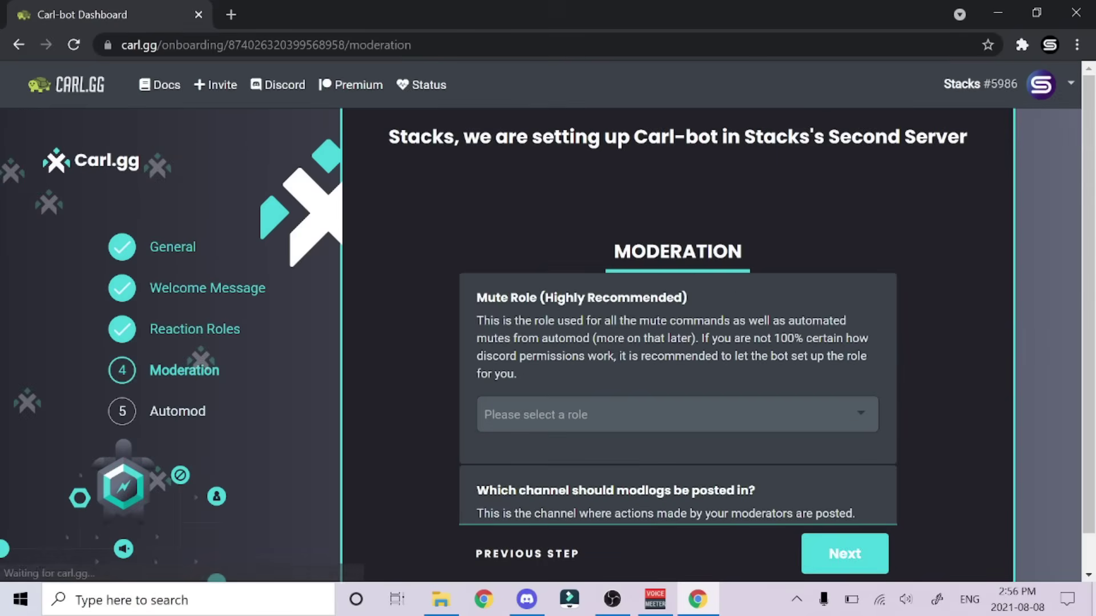
{"action": "scroll", "coordinate": [676, 343], "scroll_direction": "down", "scroll_amount": 1}
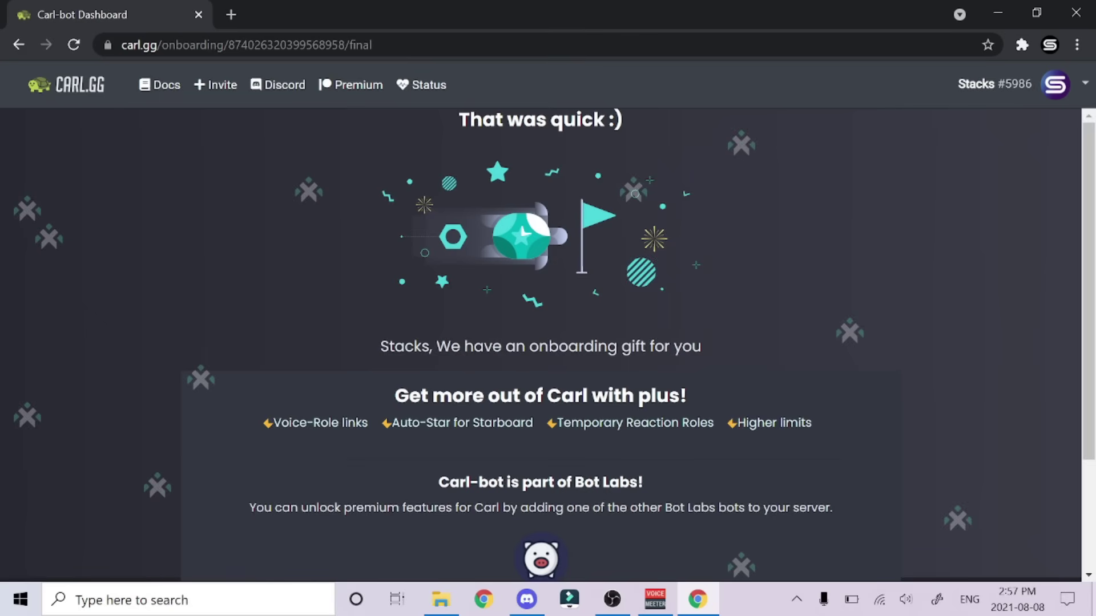
Step: On wickbot.com, enable the No Avatar join-gate filter and save it
{"action": "key", "text": "ctrl+t"}
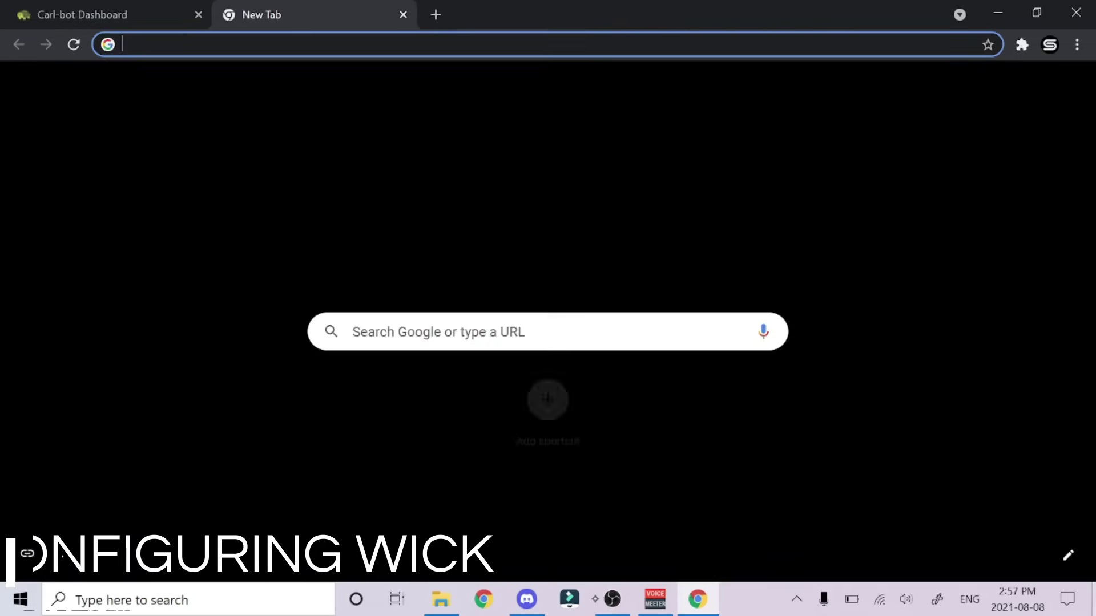
{"action": "type", "text": "wickbtot"}
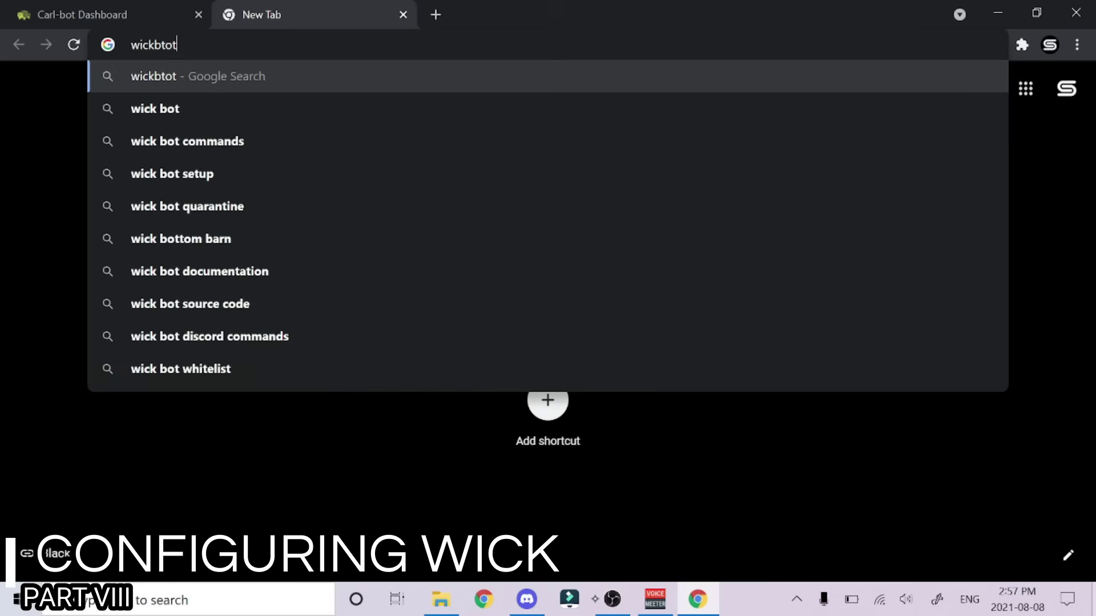
{"action": "type", "text": "."}
{"action": "key", "text": "BackSpace"}
{"action": "key", "text": "BackSpace"}
{"action": "key", "text": "BackSpace"}
{"action": "key", "text": "BackSpace"}
{"action": "key", "text": "BackSpace"}
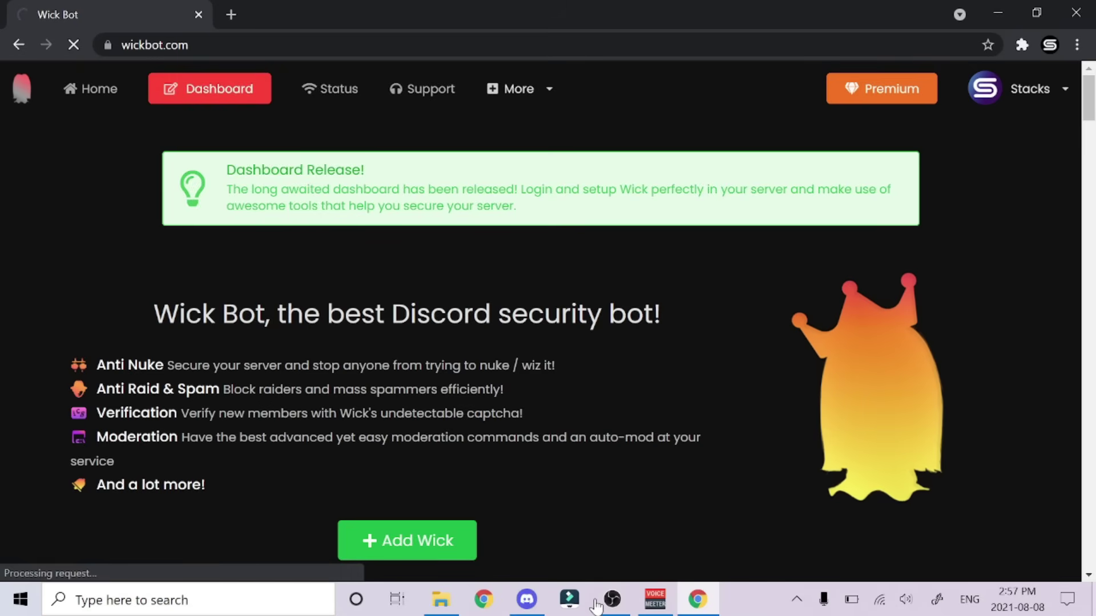
{"action": "scroll", "coordinate": [298, 394], "scroll_direction": "down", "scroll_amount": 1}
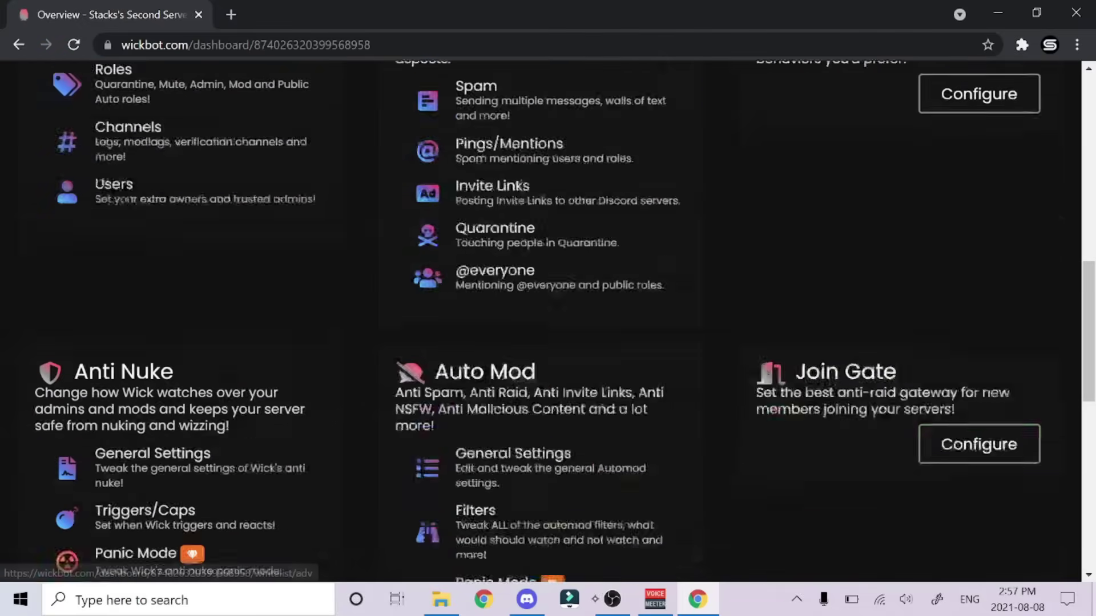
{"action": "left_click", "coordinate": [978, 314]}
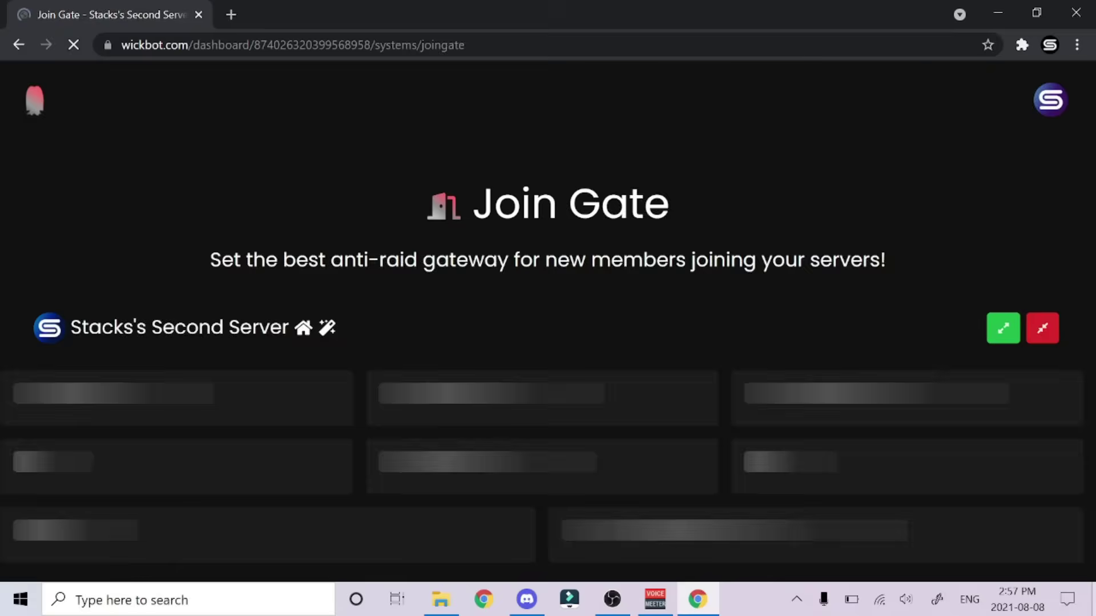
{"action": "scroll", "coordinate": [777, 342], "scroll_direction": "down", "scroll_amount": 2}
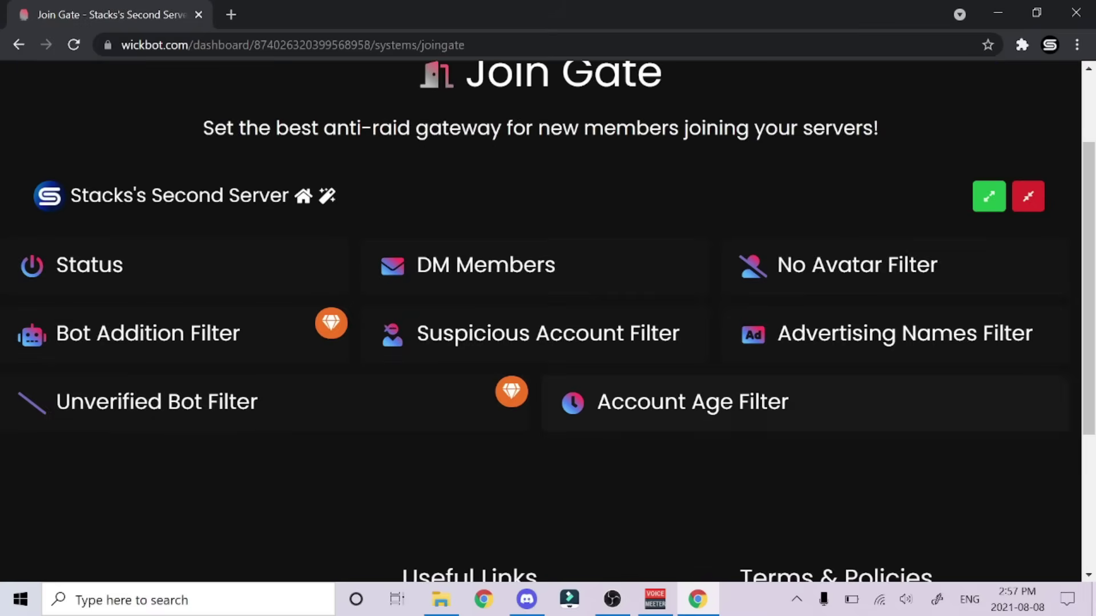
{"action": "left_click", "coordinate": [856, 265]}
{"action": "left_click", "coordinate": [768, 319]}
{"action": "scroll", "coordinate": [777, 319], "scroll_direction": "down", "scroll_amount": 1}
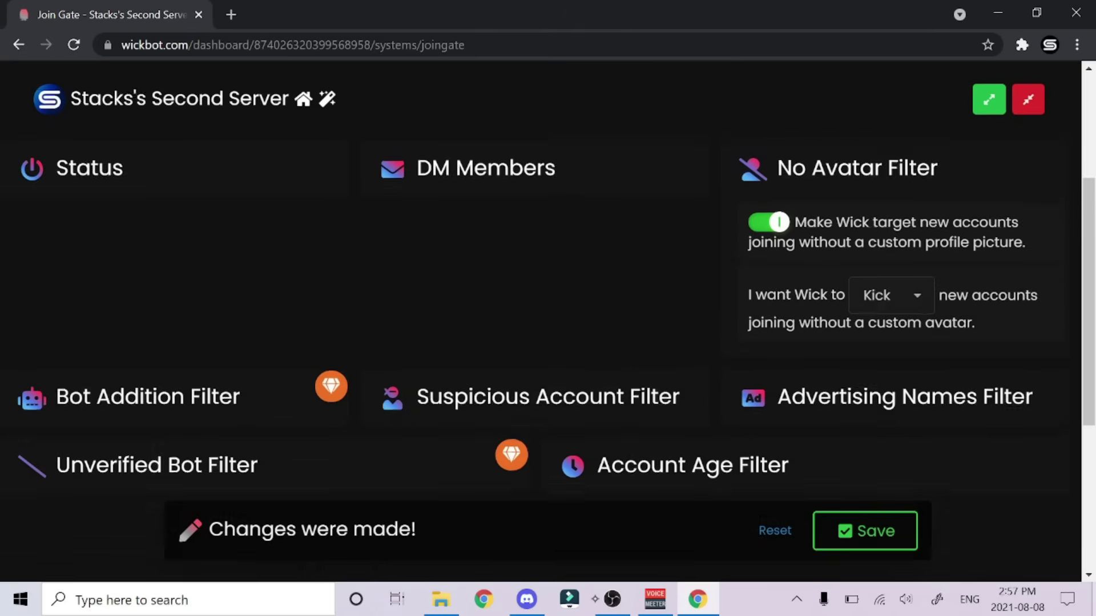
{"action": "left_click", "coordinate": [864, 530]}
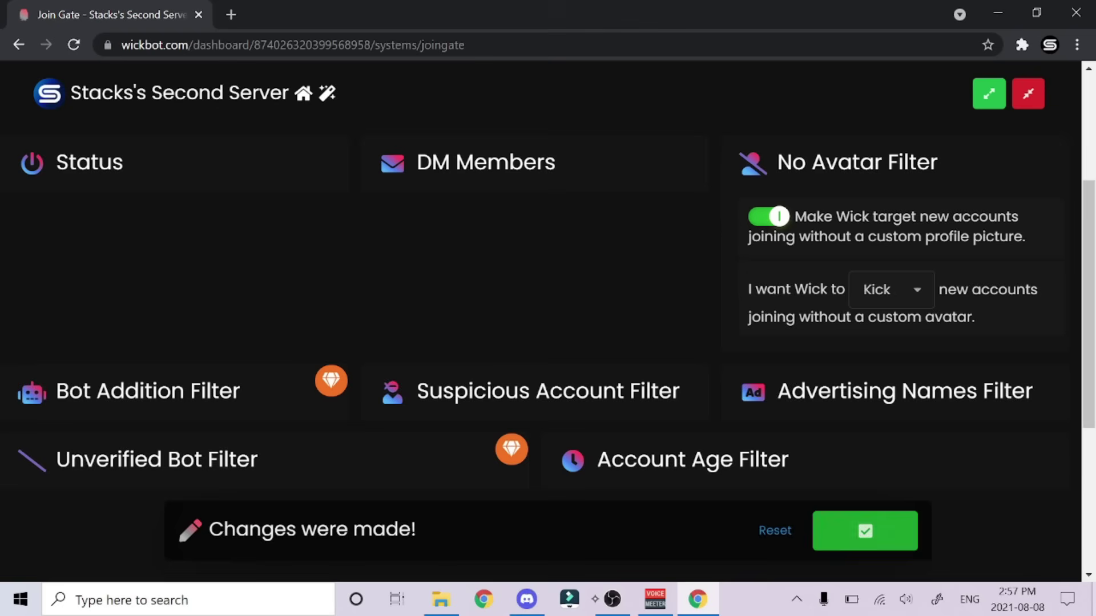
{"action": "scroll", "coordinate": [595, 514], "scroll_direction": "down", "scroll_amount": 2}
Step: Enable and save the Account Age filter, then switch on the Suspicious Account filter
{"action": "left_click", "coordinate": [585, 341]}
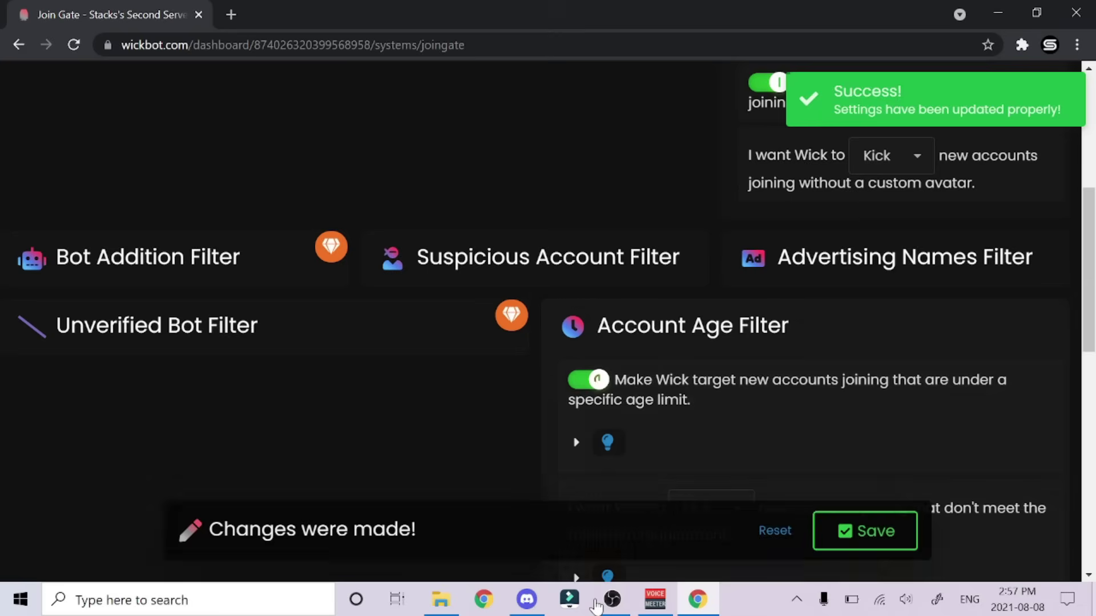
{"action": "scroll", "coordinate": [584, 340], "scroll_direction": "down", "scroll_amount": 5}
{"action": "left_click", "coordinate": [864, 531]}
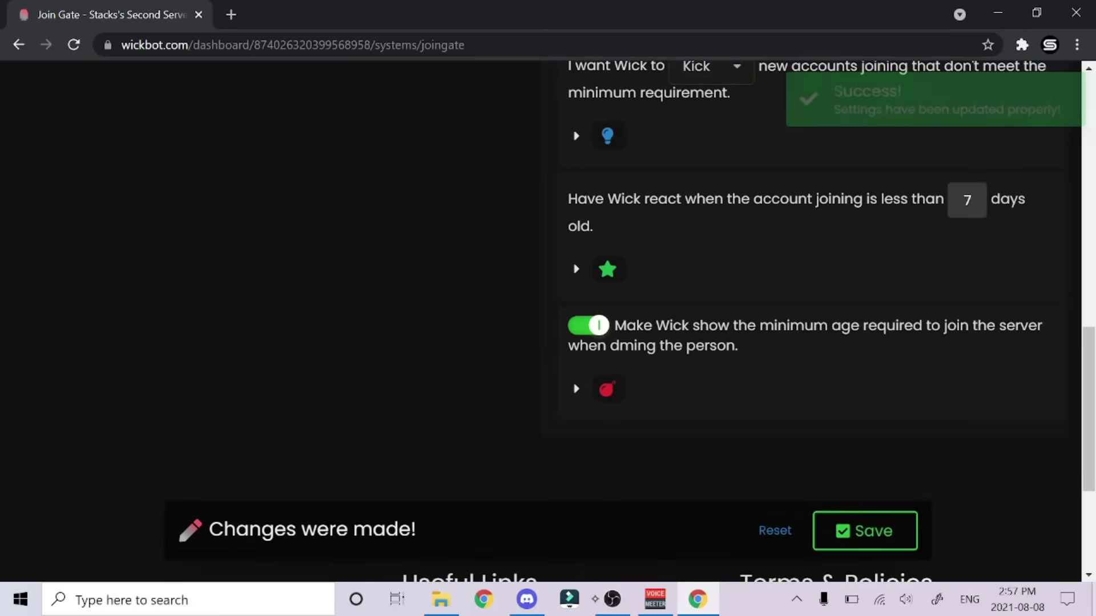
{"action": "key", "text": "space"}
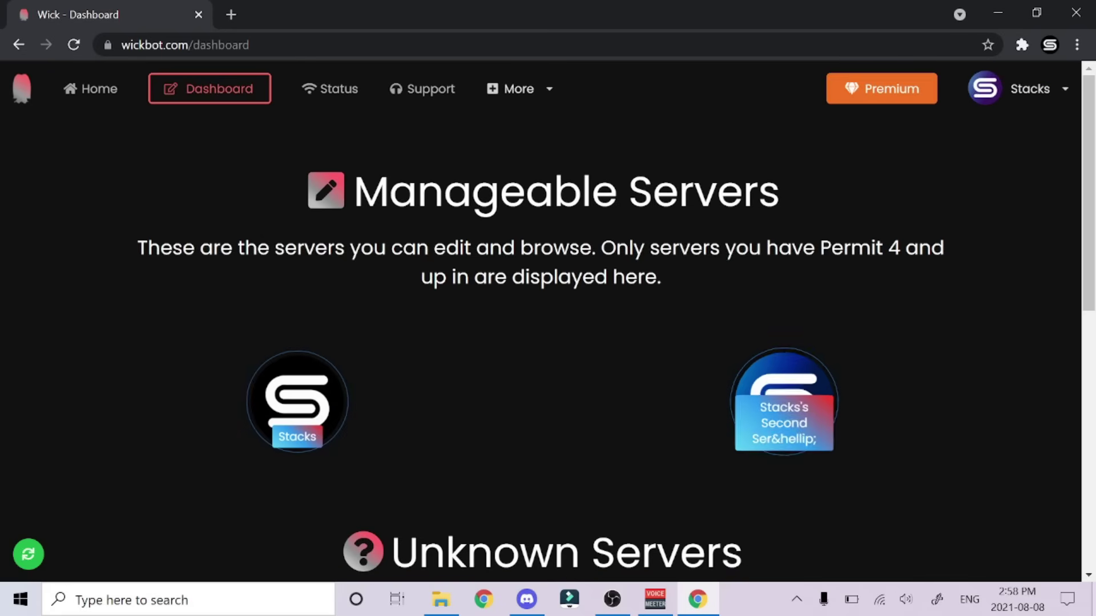
{"action": "scroll", "coordinate": [549, 342], "scroll_direction": "down", "scroll_amount": 15}
{"action": "scroll", "coordinate": [548, 343], "scroll_direction": "up", "scroll_amount": 2}
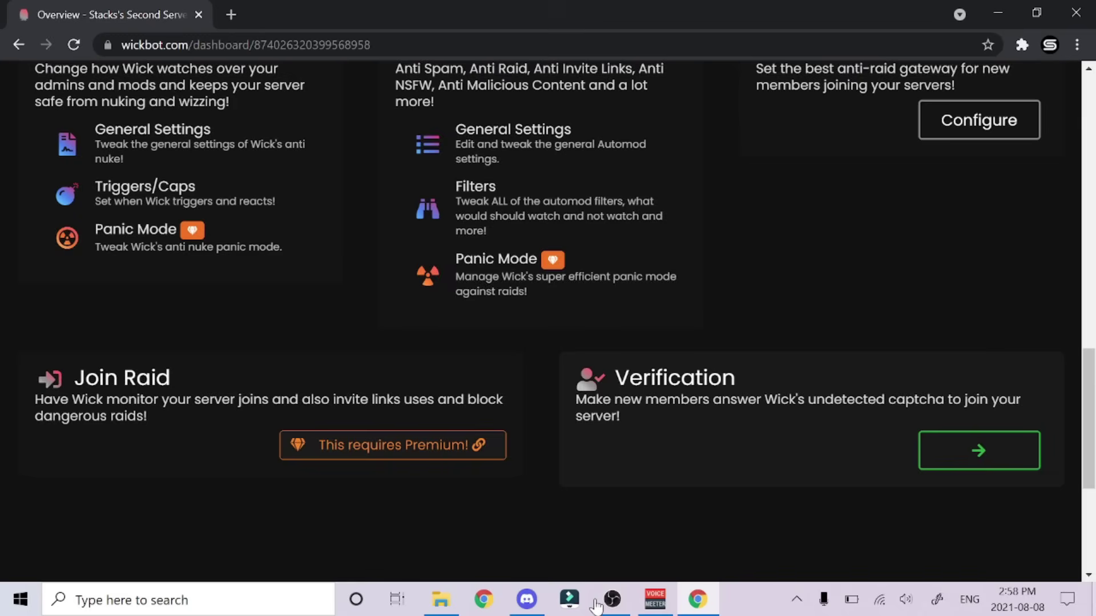
Step: Review Wick's Verification settings, including quarantine for failed captchas, then open the Discord server menu
{"action": "left_click", "coordinate": [978, 450]}
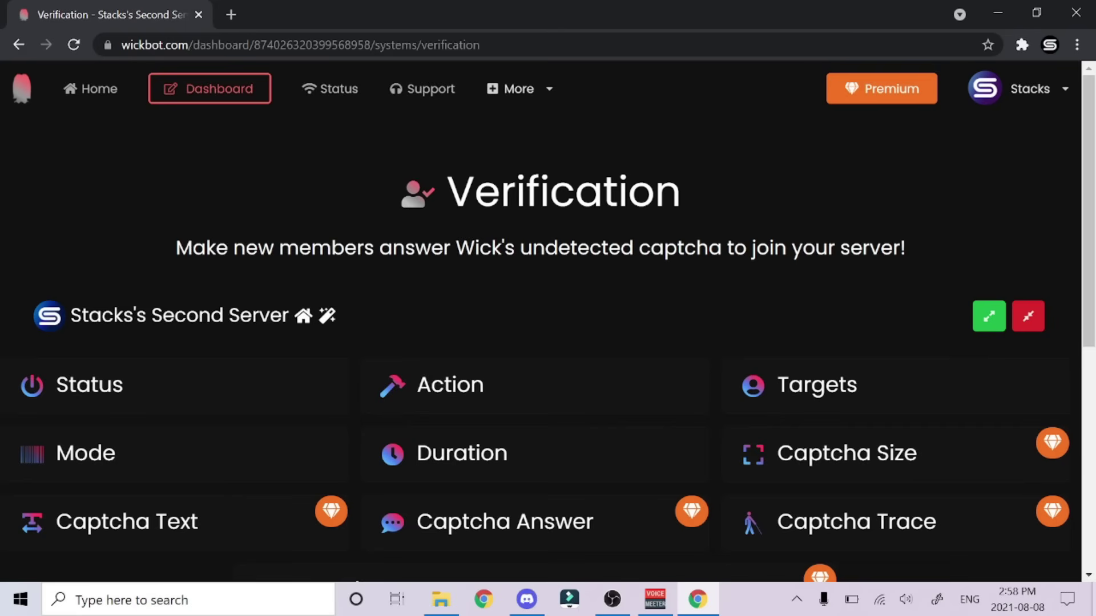
{"action": "scroll", "coordinate": [548, 343], "scroll_direction": "down", "scroll_amount": 1}
{"action": "scroll", "coordinate": [548, 342], "scroll_direction": "down", "scroll_amount": 1}
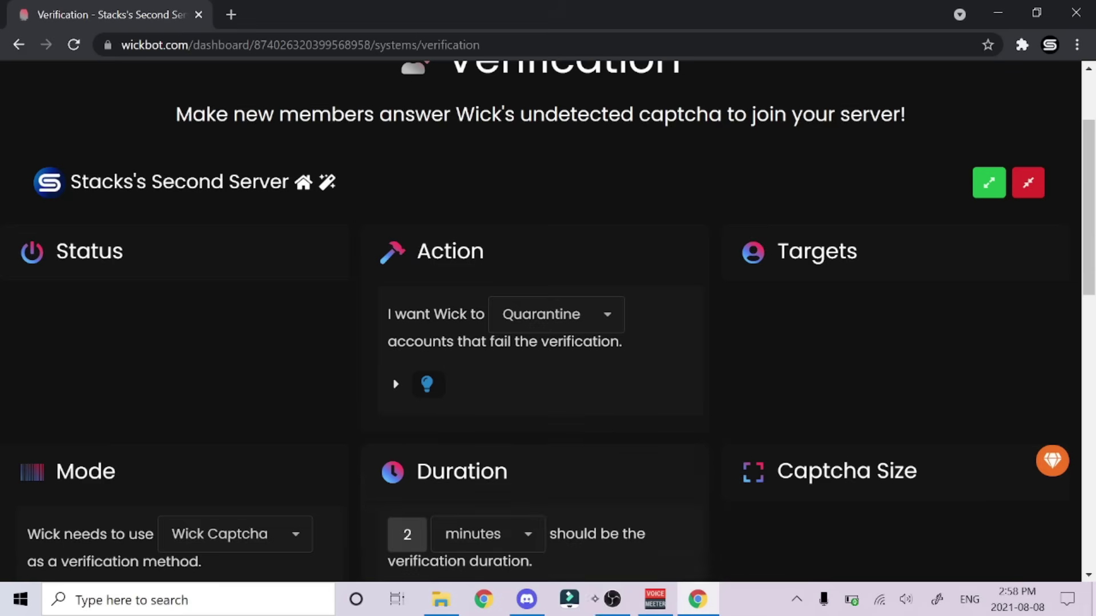
{"action": "scroll", "coordinate": [597, 606], "scroll_direction": "down", "scroll_amount": 2}
{"action": "scroll", "coordinate": [548, 323], "scroll_direction": "up", "scroll_amount": 2}
{"action": "scroll", "coordinate": [548, 322], "scroll_direction": "up", "scroll_amount": 2}
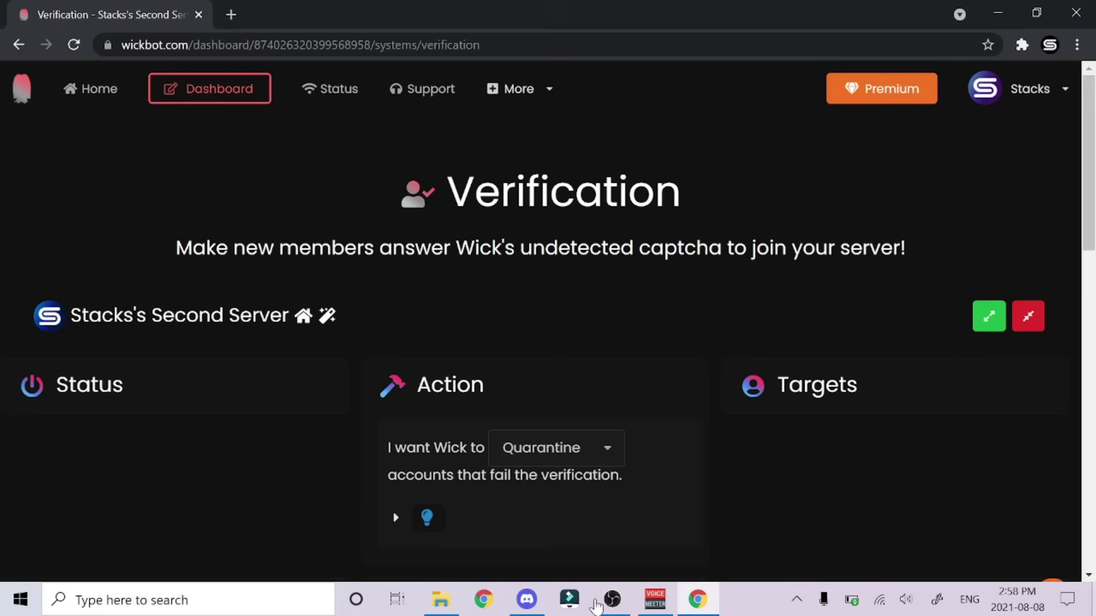
{"action": "scroll", "coordinate": [548, 322], "scroll_direction": "down", "scroll_amount": 2}
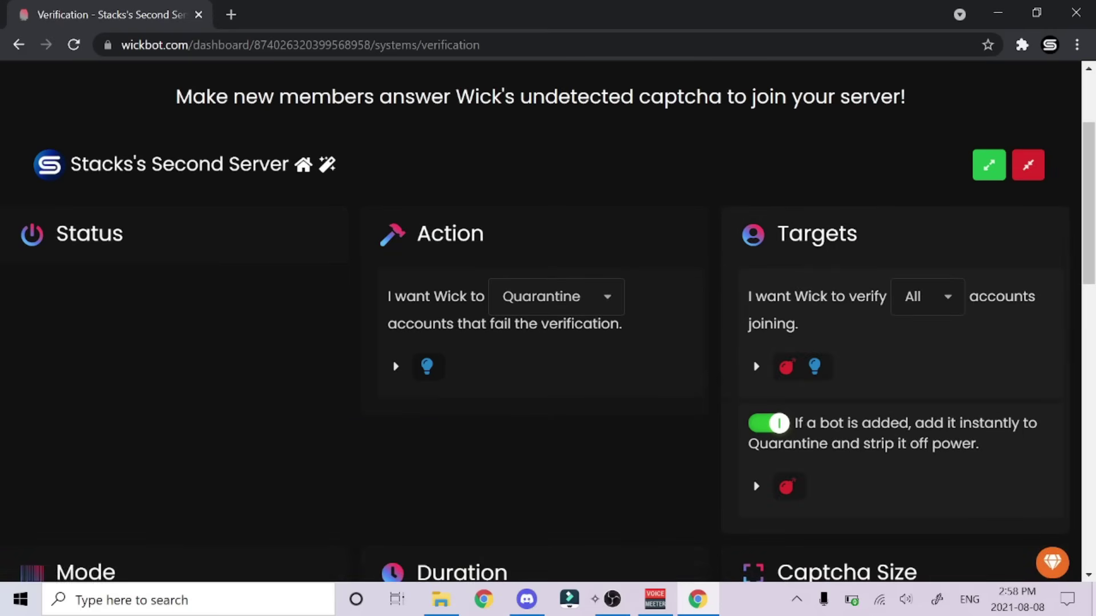
{"action": "scroll", "coordinate": [638, 579], "scroll_direction": "down", "scroll_amount": 2}
{"action": "scroll", "coordinate": [638, 579], "scroll_direction": "down", "scroll_amount": 5}
{"action": "scroll", "coordinate": [638, 578], "scroll_direction": "up", "scroll_amount": 8}
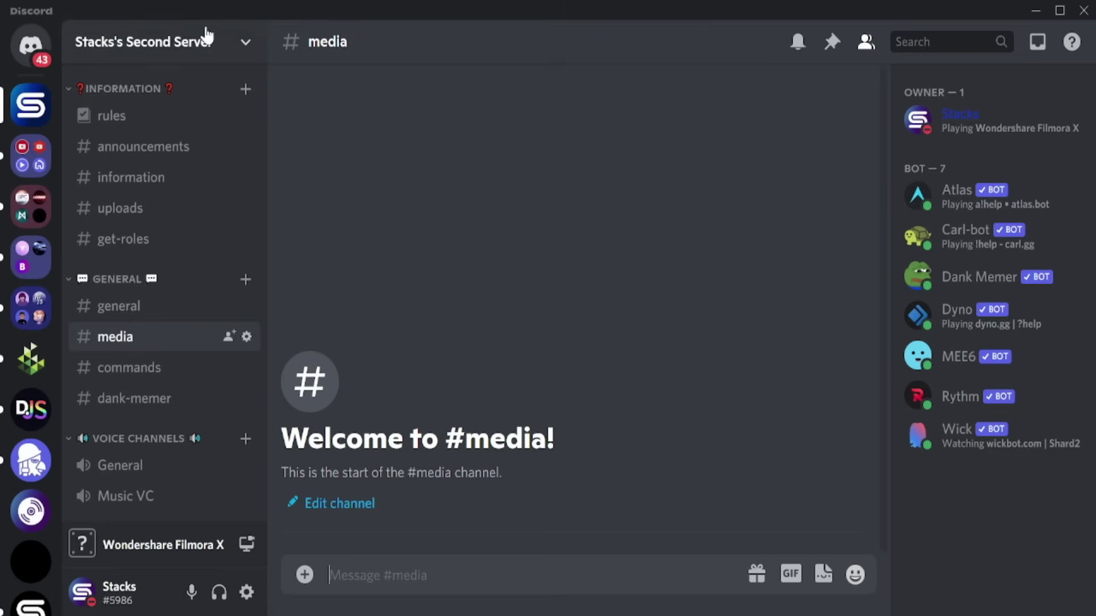
{"action": "left_click", "coordinate": [208, 36]}
Step: Run Wick's setup in #staff-commands, adding mute and quarantine roles plus wick-logs and modlogs
{"action": "left_click", "coordinate": [171, 164]}
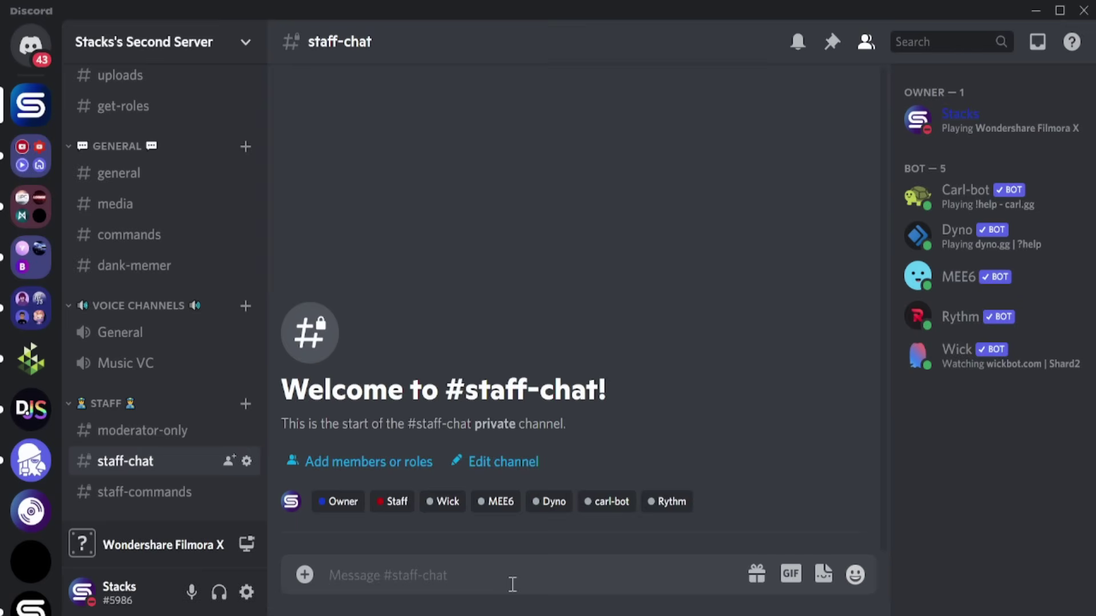
{"action": "key", "text": "alt+Down"}
{"action": "type", "text": "w"}
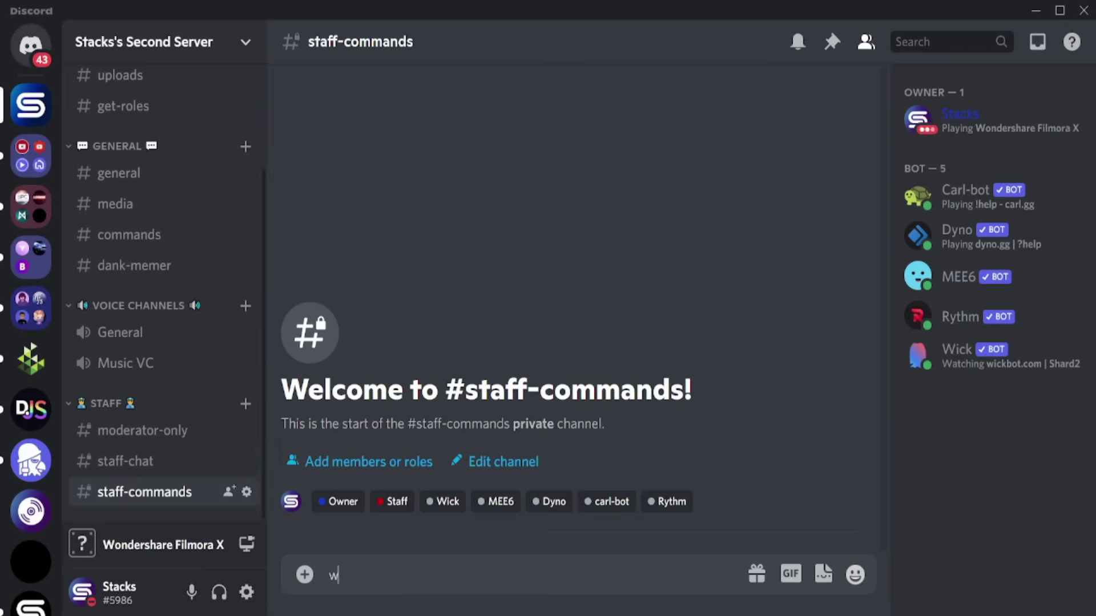
{"action": "type", "text": "!setup"}
{"action": "key", "text": "Return"}
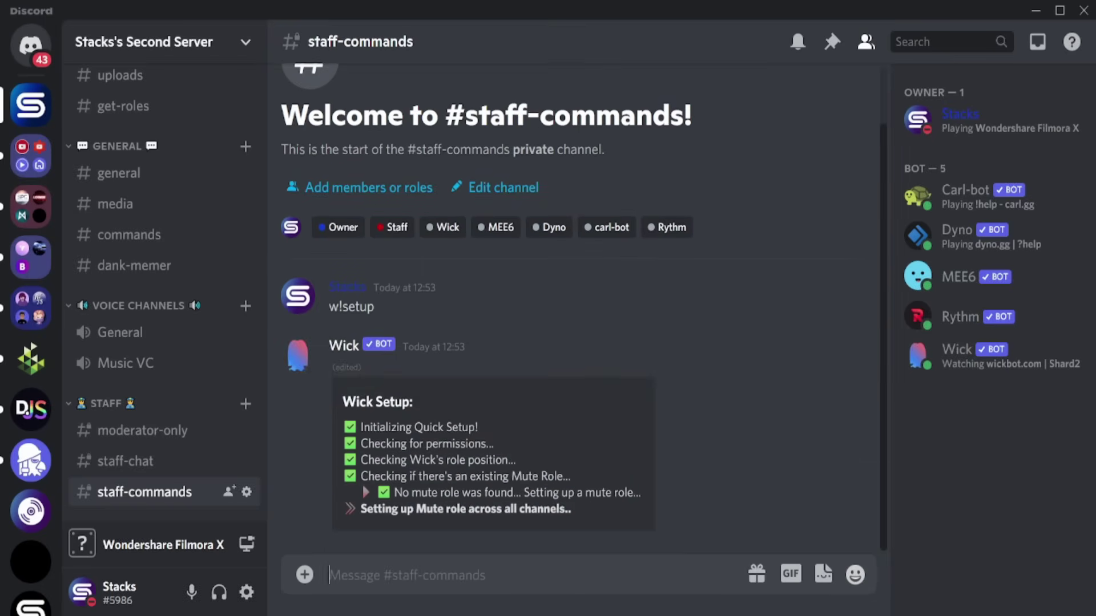
{"action": "scroll", "coordinate": [185, 76], "scroll_direction": "up", "scroll_amount": 3}
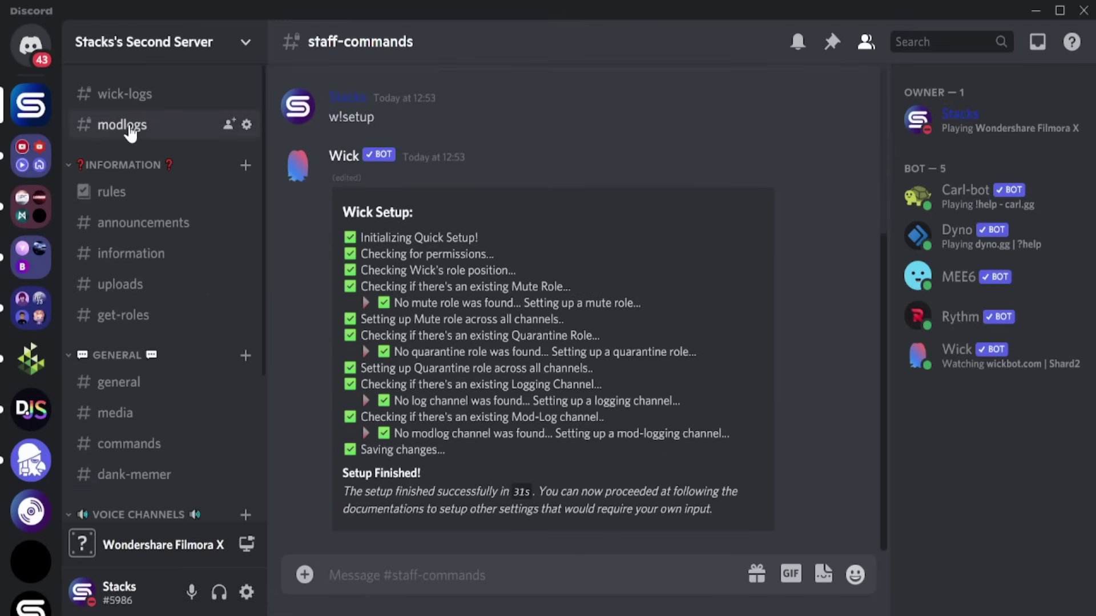
{"action": "scroll", "coordinate": [134, 510], "scroll_direction": "down", "scroll_amount": 2}
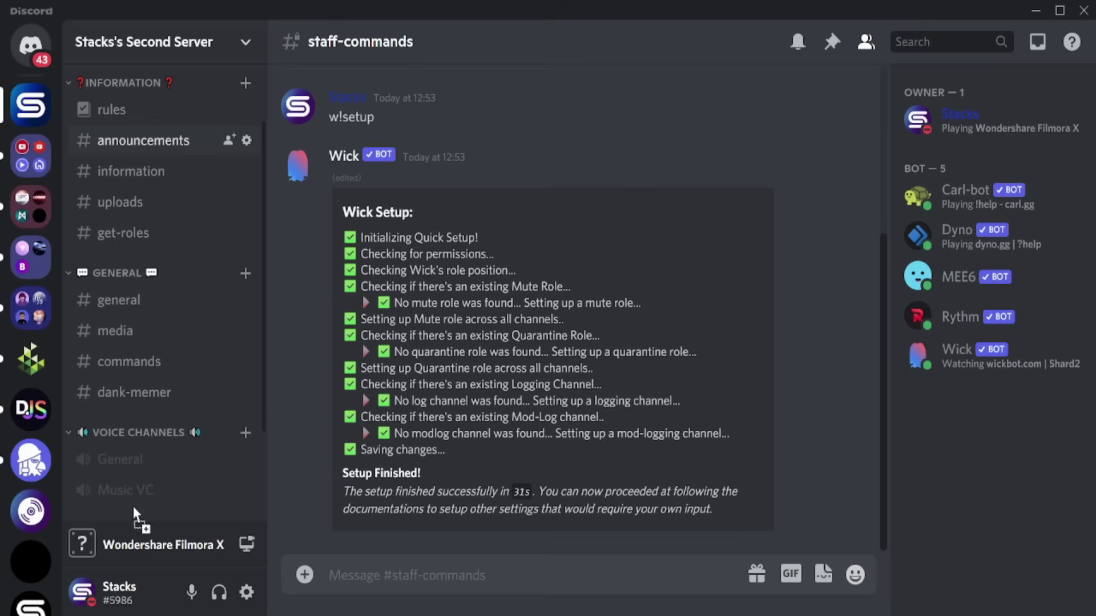
{"action": "scroll", "coordinate": [118, 512], "scroll_direction": "down", "scroll_amount": 2}
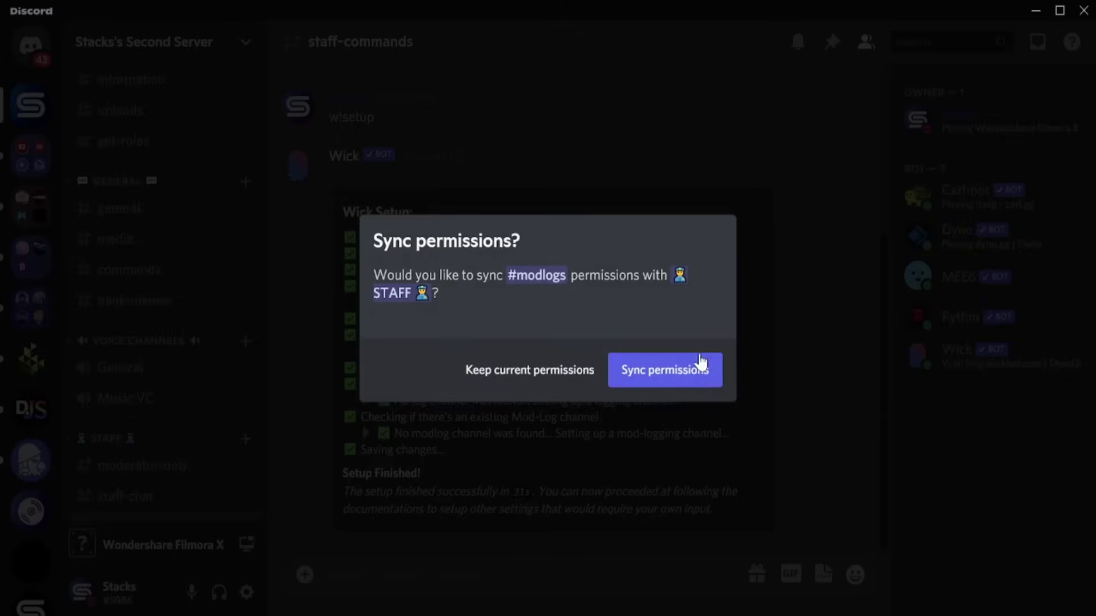
Step: Sync #modlogs permissions with STAFF, then turn on Wick's verification Status and save
{"action": "left_click", "coordinate": [698, 364]}
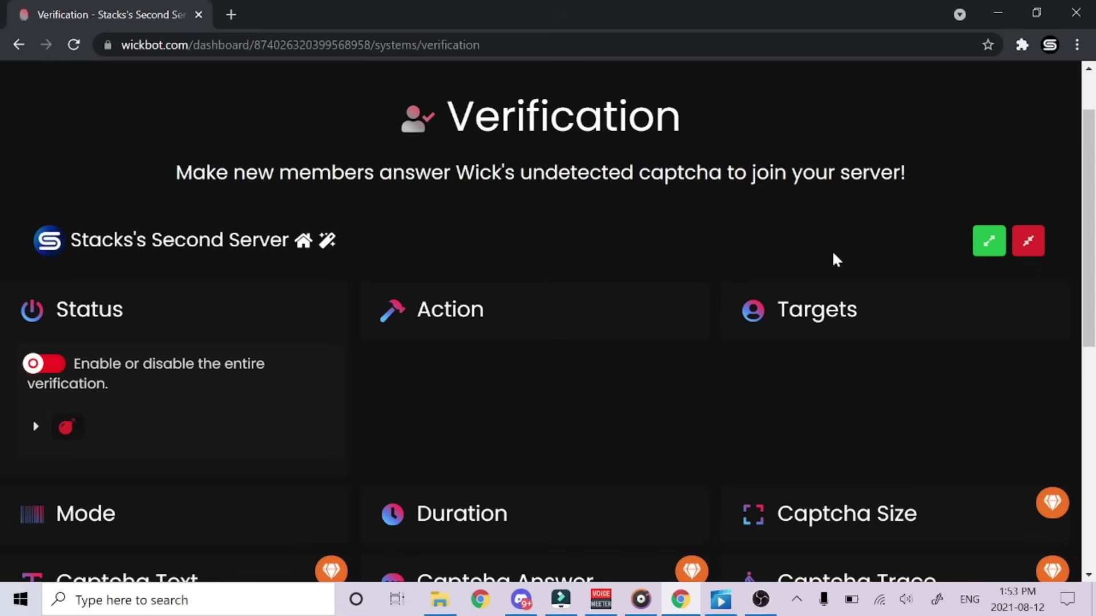
{"action": "left_click", "coordinate": [42, 364]}
{"action": "left_click", "coordinate": [865, 531]}
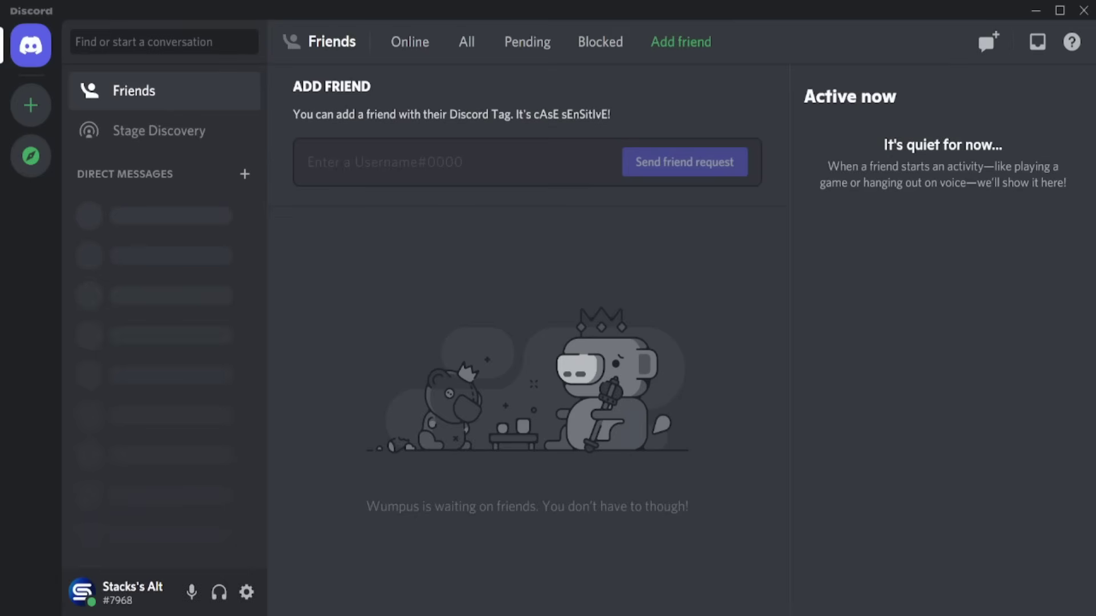
Step: Join Stacks's Second Server on the alt account using the pasted invite link
{"action": "left_click", "coordinate": [25, 120]}
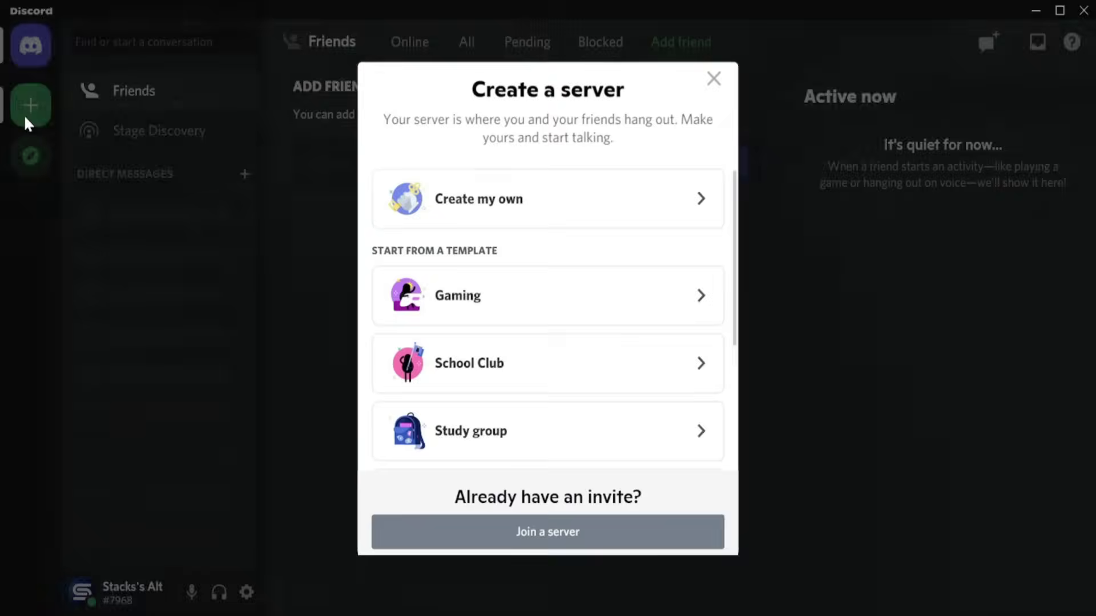
{"action": "left_click", "coordinate": [548, 530]}
{"action": "type", "text": "https://discord.gg/wSd5x2SU"}
{"action": "key", "text": "Return"}
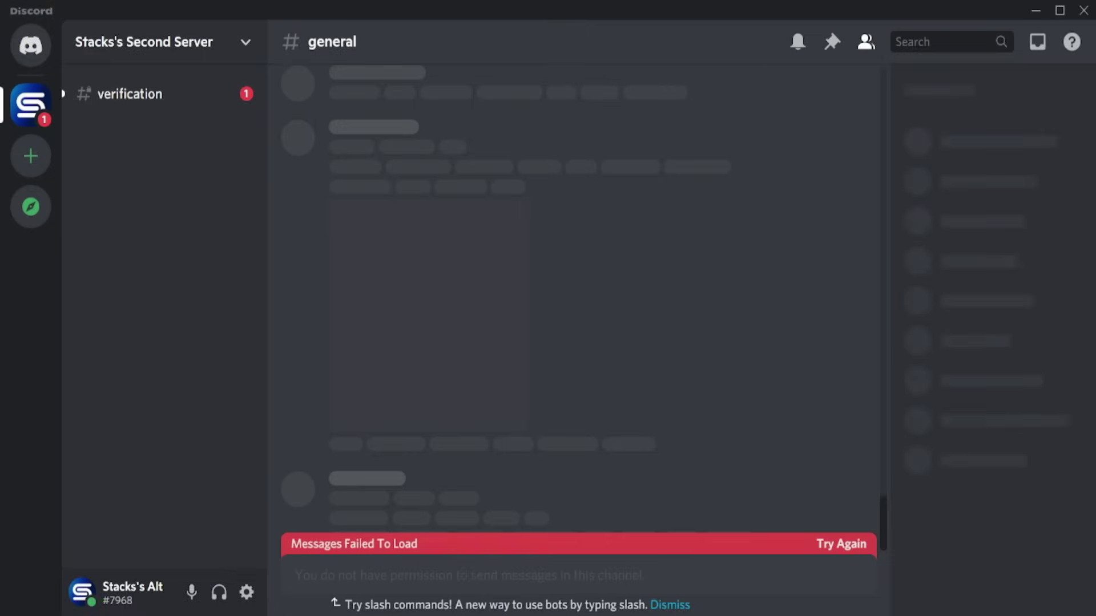
Step: Answer Wick's captcha in #verification to unlock the server's channels
{"action": "left_click", "coordinate": [182, 97]}
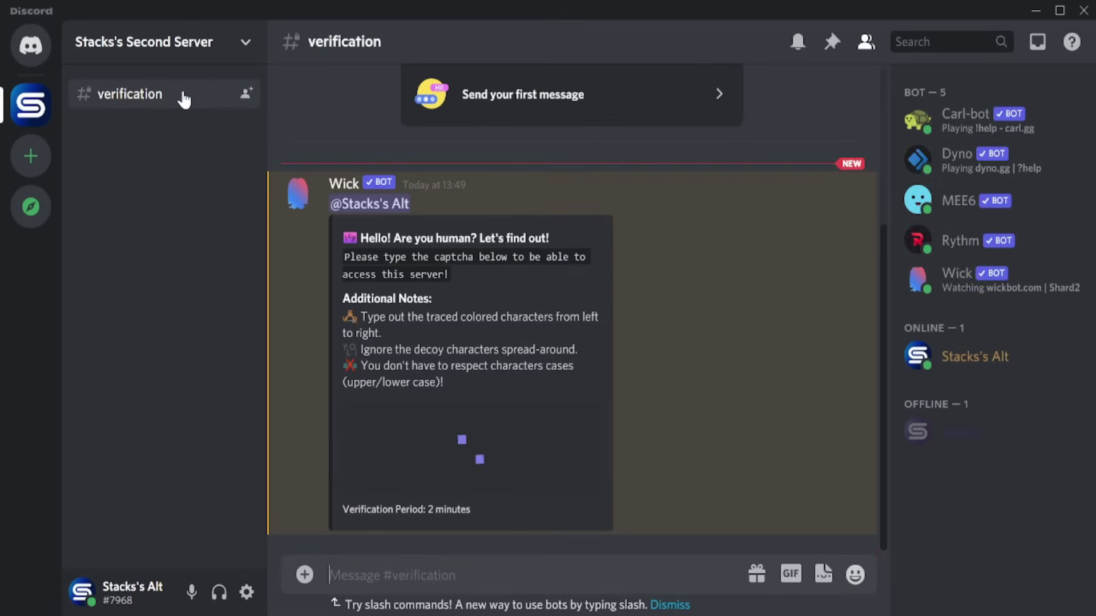
{"action": "left_click", "coordinate": [82, 591]}
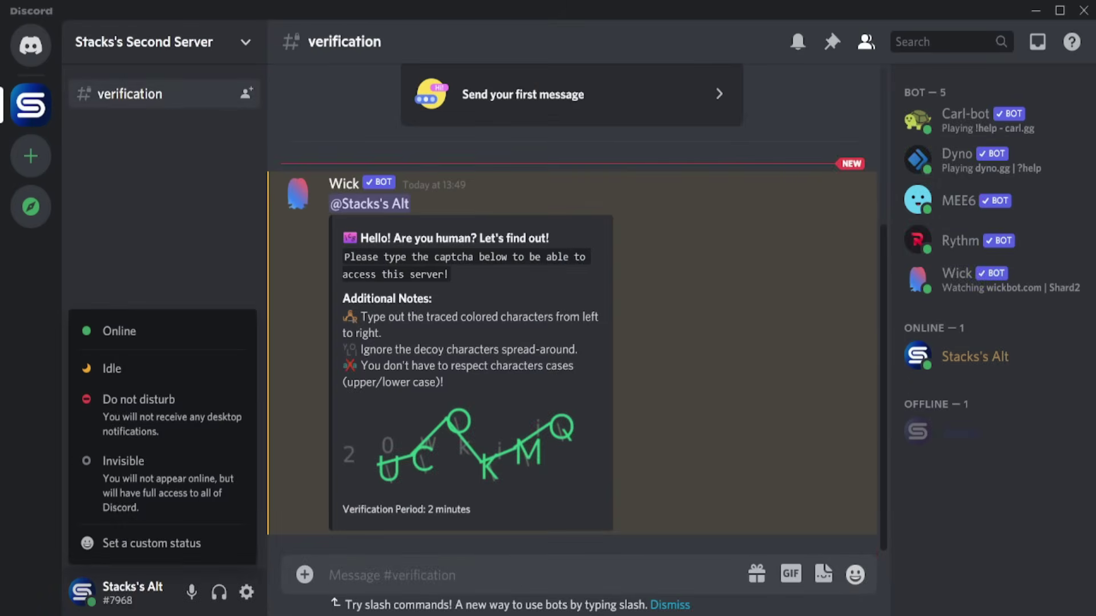
{"action": "key", "text": "Escape"}
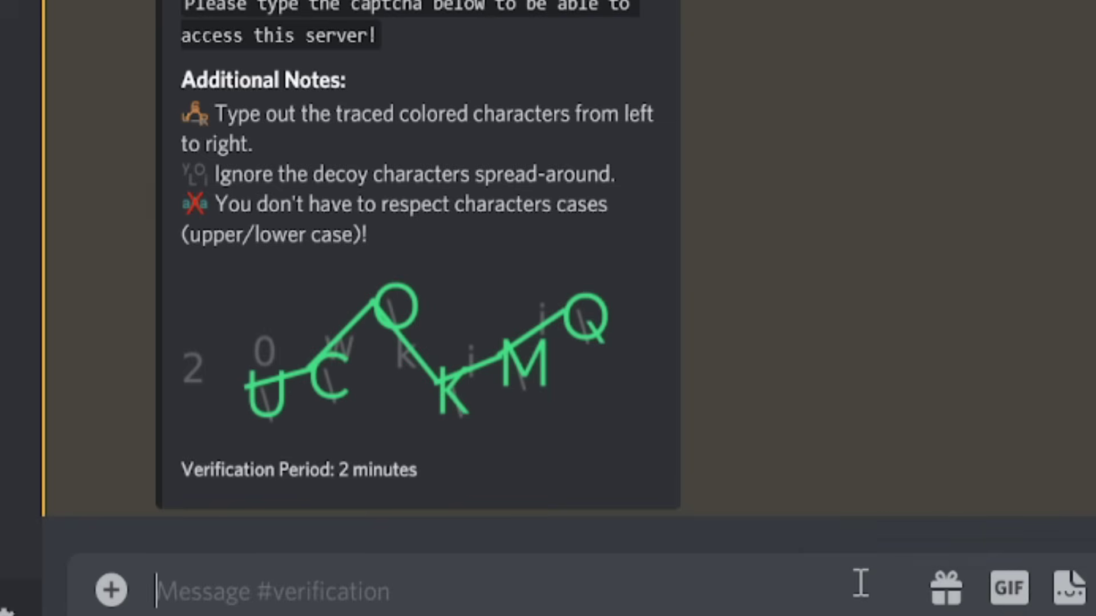
{"action": "type", "text": "UCOKMQ"}
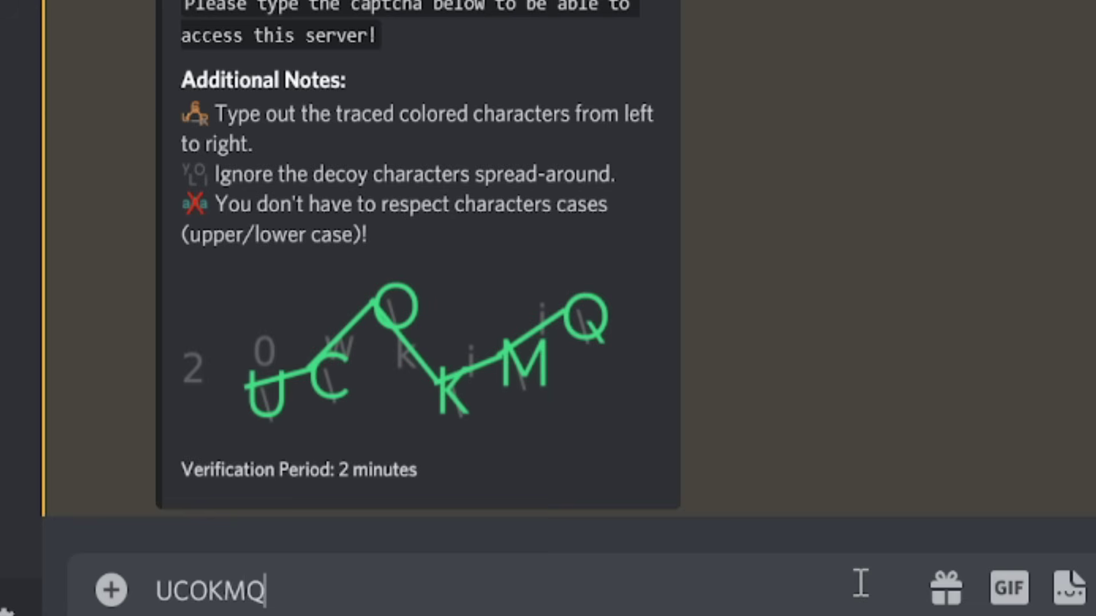
{"action": "key", "text": "Return"}
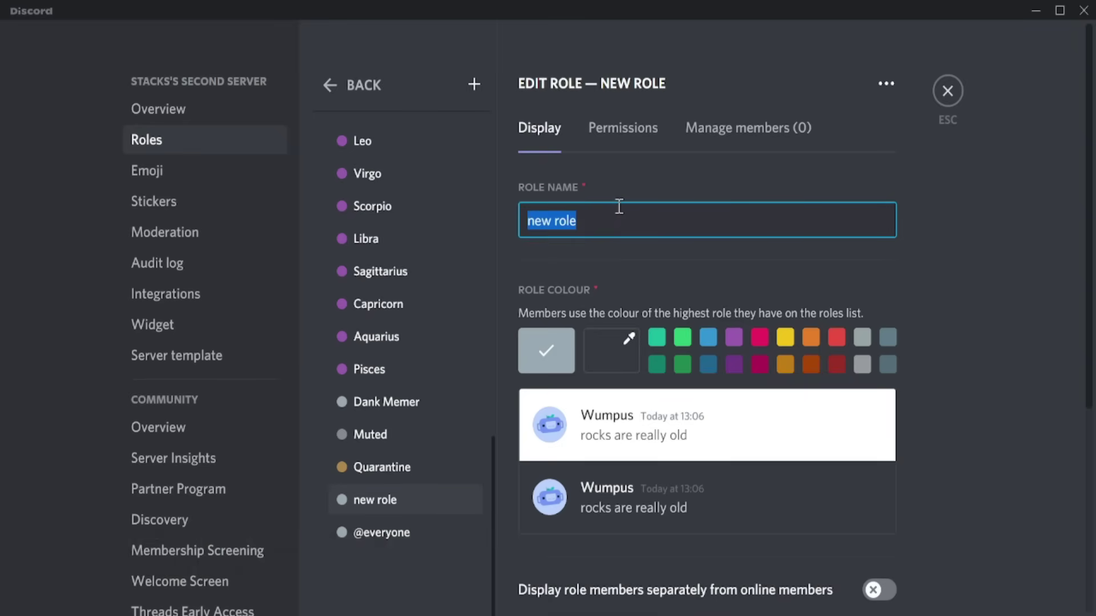
{"action": "type", "text": "Leve"}
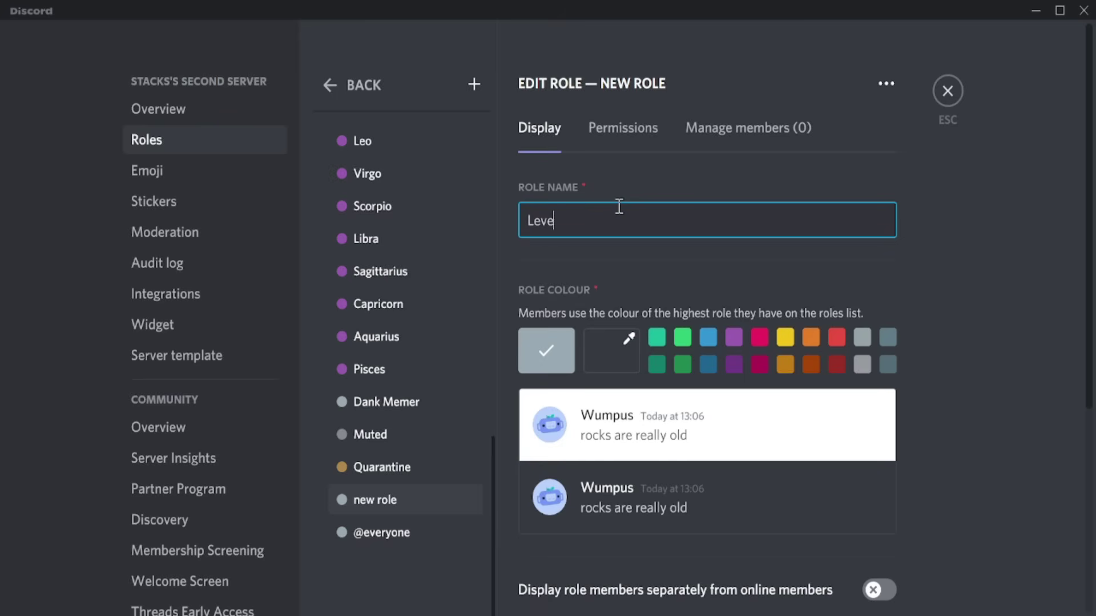
{"action": "type", "text": "l 5"}
Step: Create a red Level 5 role and a dark blue Level 10 role
{"action": "left_click", "coordinate": [611, 351]}
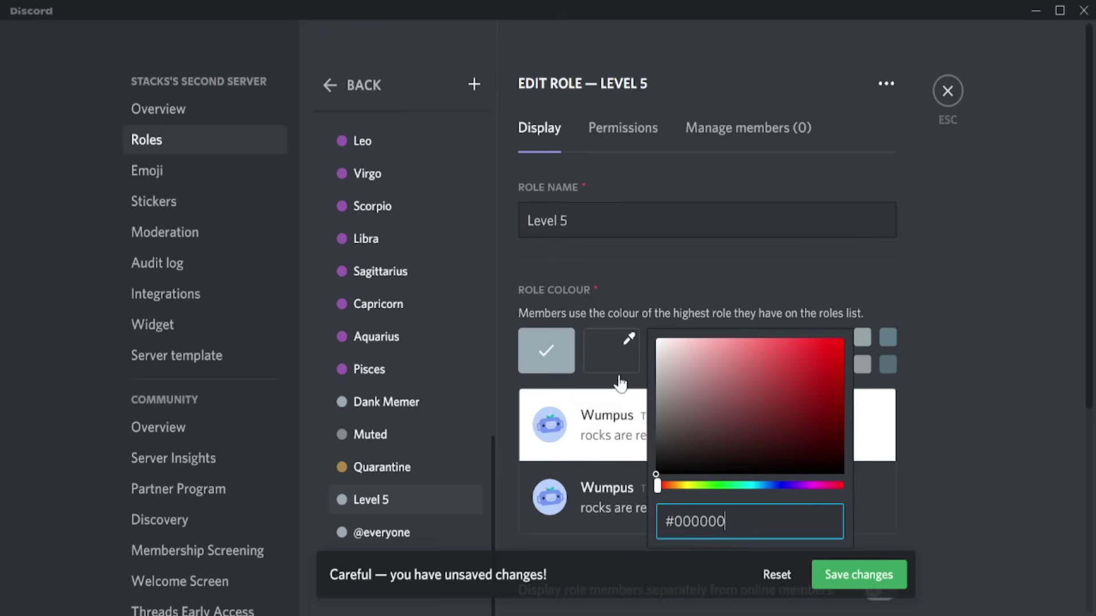
{"action": "left_click_drag", "start_coordinate": [795, 433], "coordinate": [839, 342]}
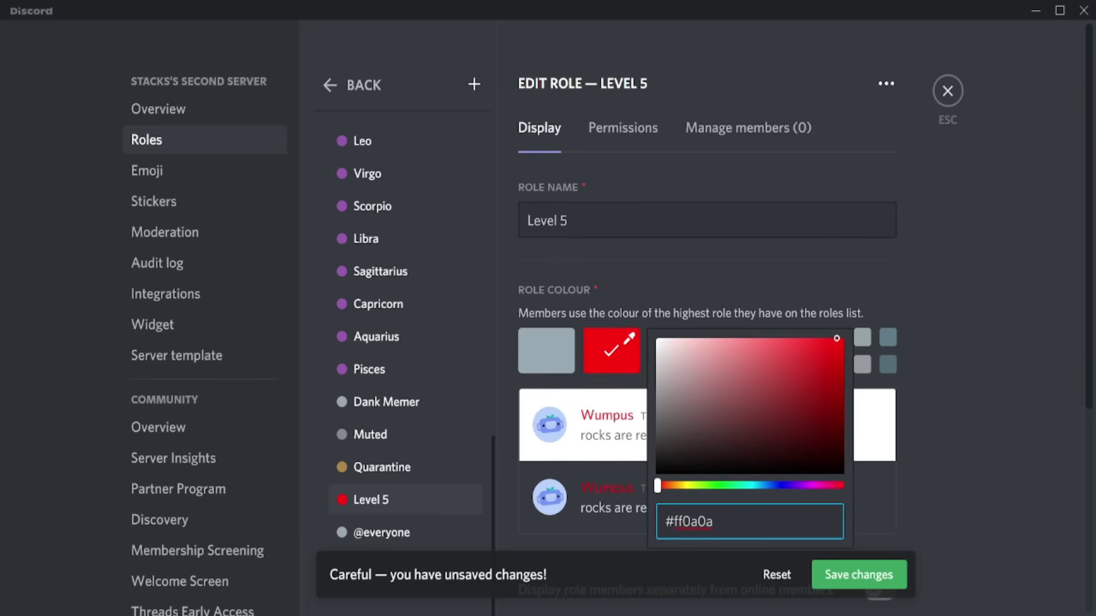
{"action": "left_click", "coordinate": [864, 582]}
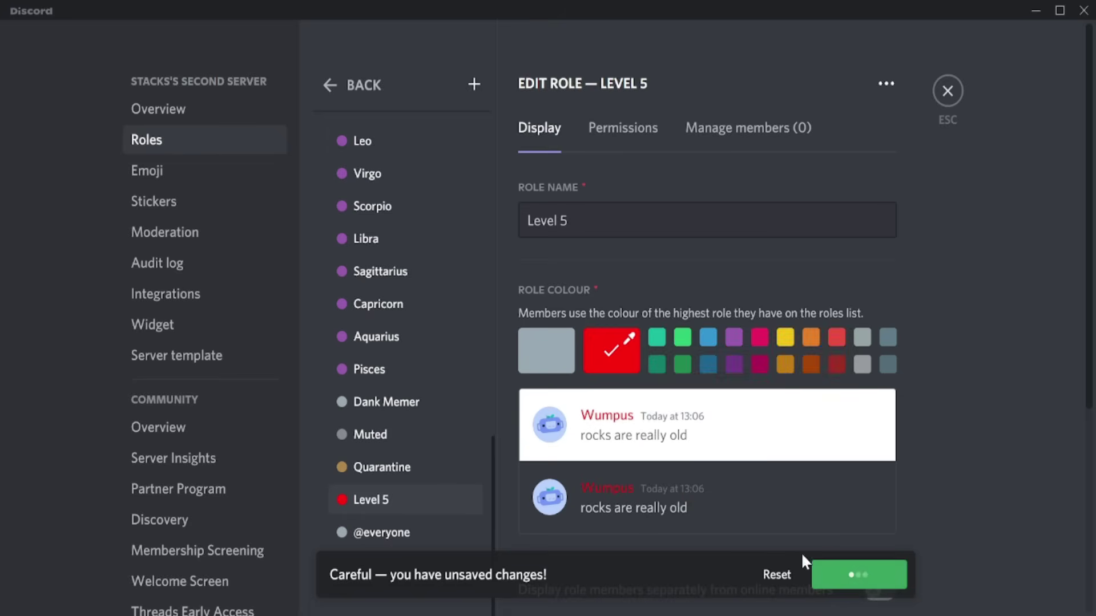
{"action": "left_click", "coordinate": [473, 84]}
{"action": "type", "text": "Levdl"}
{"action": "key", "text": "BackSpace"}
{"action": "key", "text": "BackSpace"}
{"action": "type", "text": "el 10"}
{"action": "left_click", "coordinate": [612, 351]}
{"action": "left_click_drag", "start_coordinate": [663, 485], "coordinate": [777, 485]}
{"action": "left_click", "coordinate": [805, 379]}
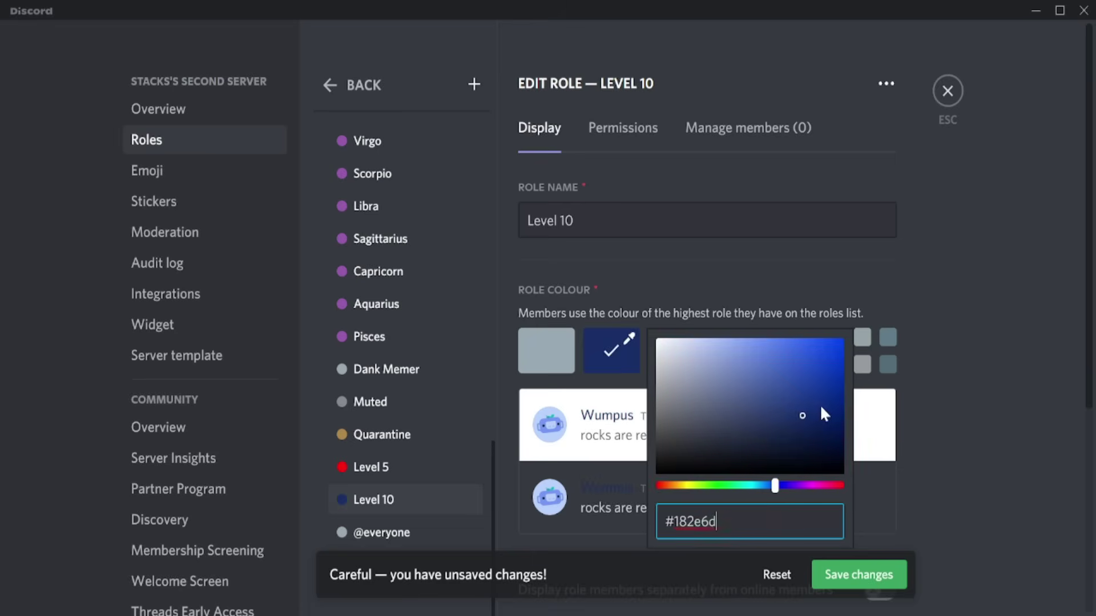
{"action": "left_click", "coordinate": [859, 575]}
Step: Create a bright yellow Level 25 role and move it higher in the hierarchy
{"action": "left_click", "coordinate": [474, 84]}
{"action": "type", "text": "Level 25"}
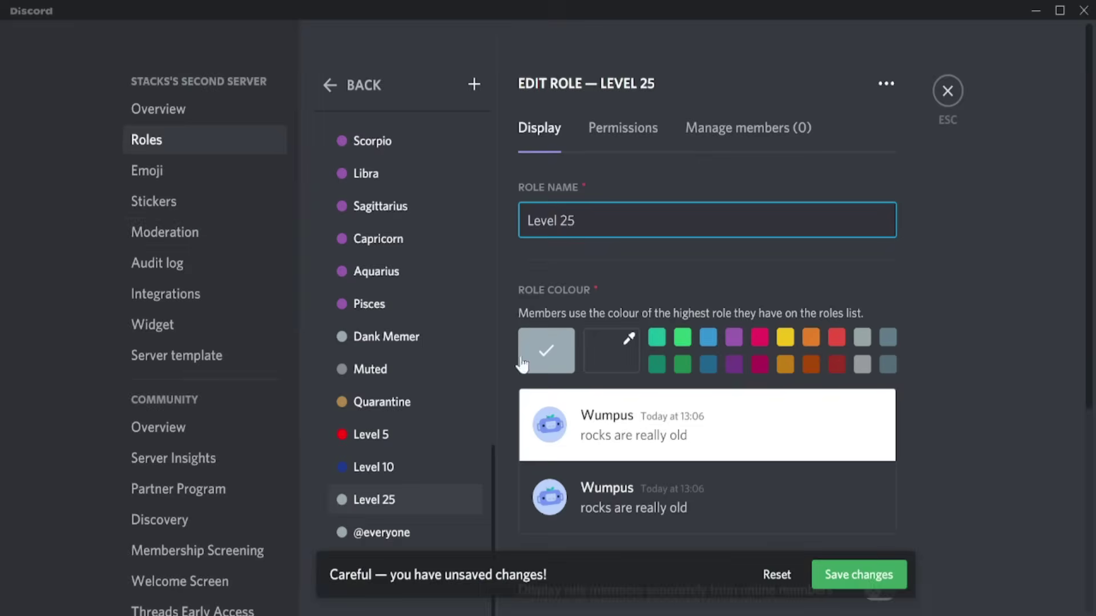
{"action": "left_click", "coordinate": [611, 351]}
{"action": "left_click_drag", "start_coordinate": [662, 485], "coordinate": [686, 485]}
{"action": "left_click", "coordinate": [827, 349]}
{"action": "left_click", "coordinate": [856, 576]}
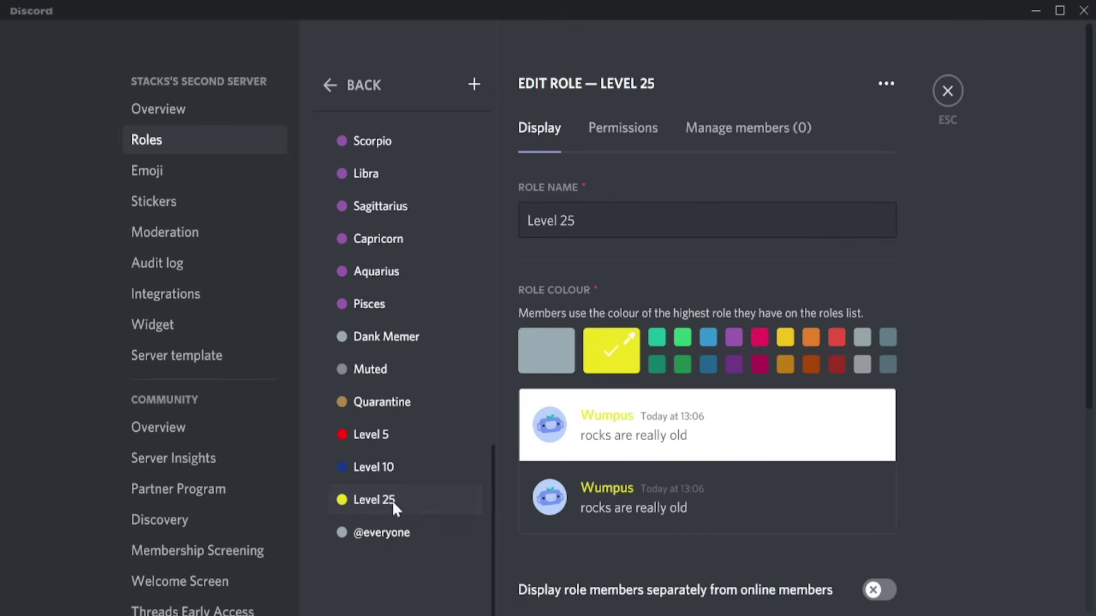
{"action": "mouse_move", "coordinate": [392, 500]}
{"action": "left_mouse_down"}
{"action": "mouse_move", "coordinate": [374, 155]}
{"action": "mouse_move", "coordinate": [370, 480]}
{"action": "left_mouse_up"}
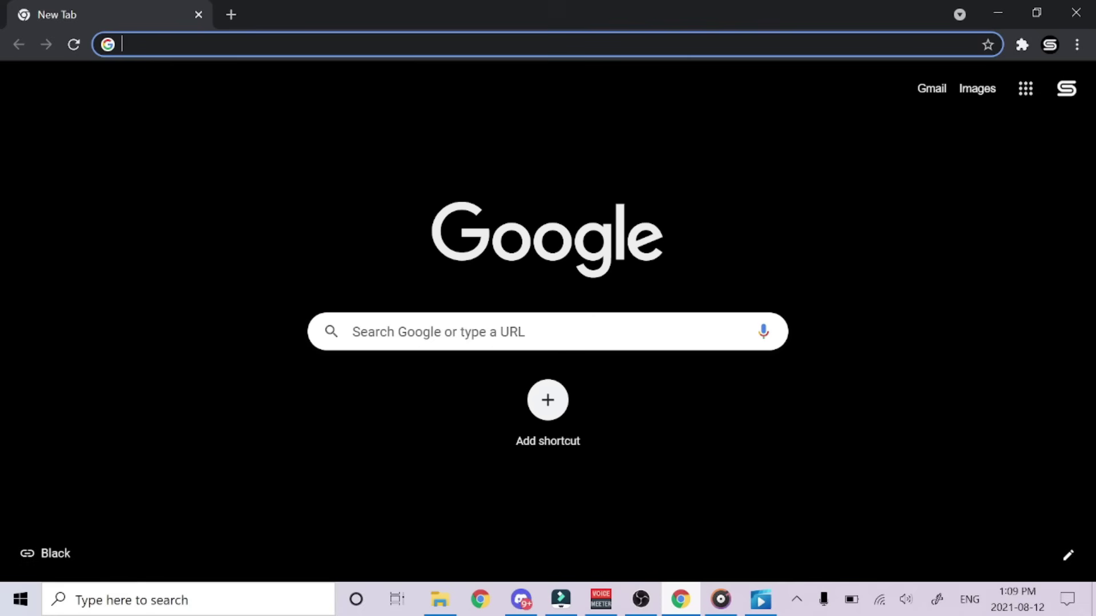
{"action": "type", "text": "at"}
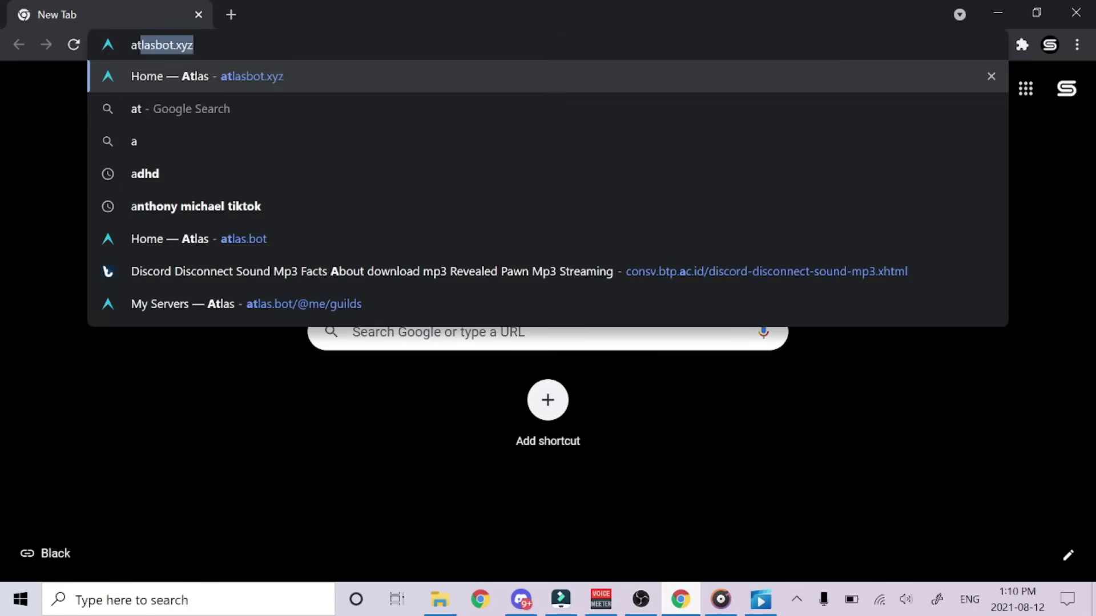
{"action": "type", "text": "lasbot.xyz"}
Step: On atlasbot.xyz, open the Levels plugin and add rewards for levels 5, 10 and 25
{"action": "key", "text": "Return"}
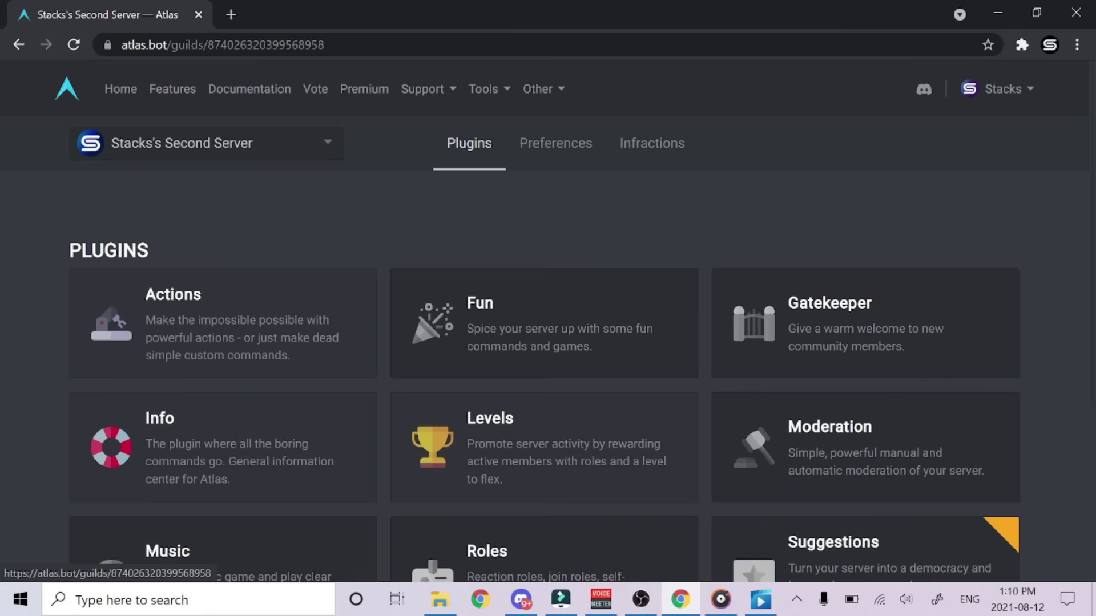
{"action": "left_click", "coordinate": [524, 452]}
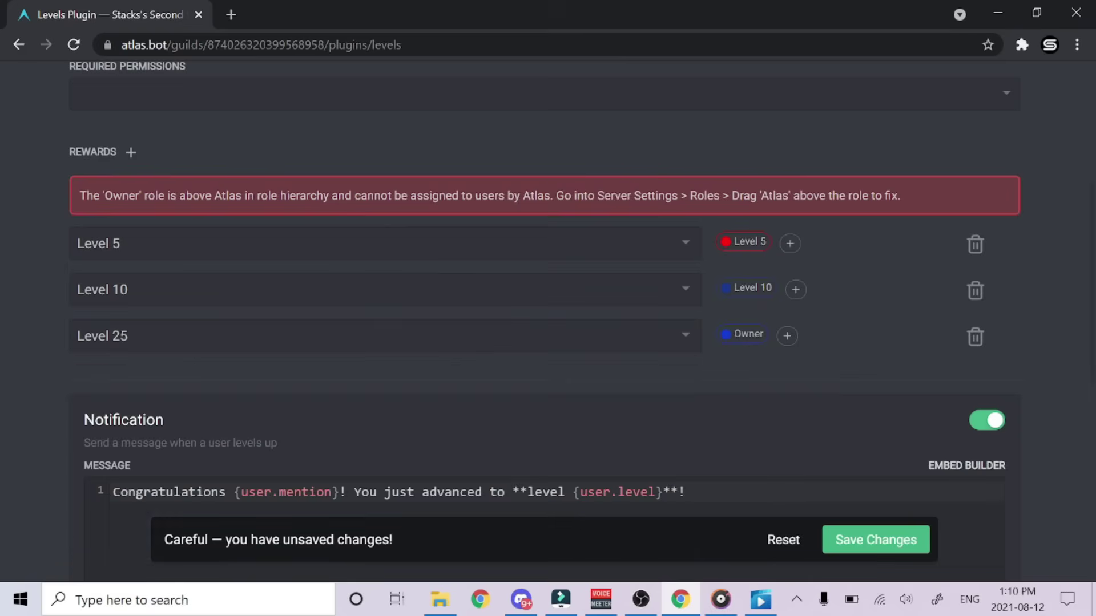
Step: Give the level 25 reward the Level 25 role, leave DM notifications off, and save
{"action": "left_click", "coordinate": [528, 458]}
{"action": "scroll", "coordinate": [529, 458], "scroll_direction": "down", "scroll_amount": 1}
{"action": "scroll", "coordinate": [528, 458], "scroll_direction": "down", "scroll_amount": 1}
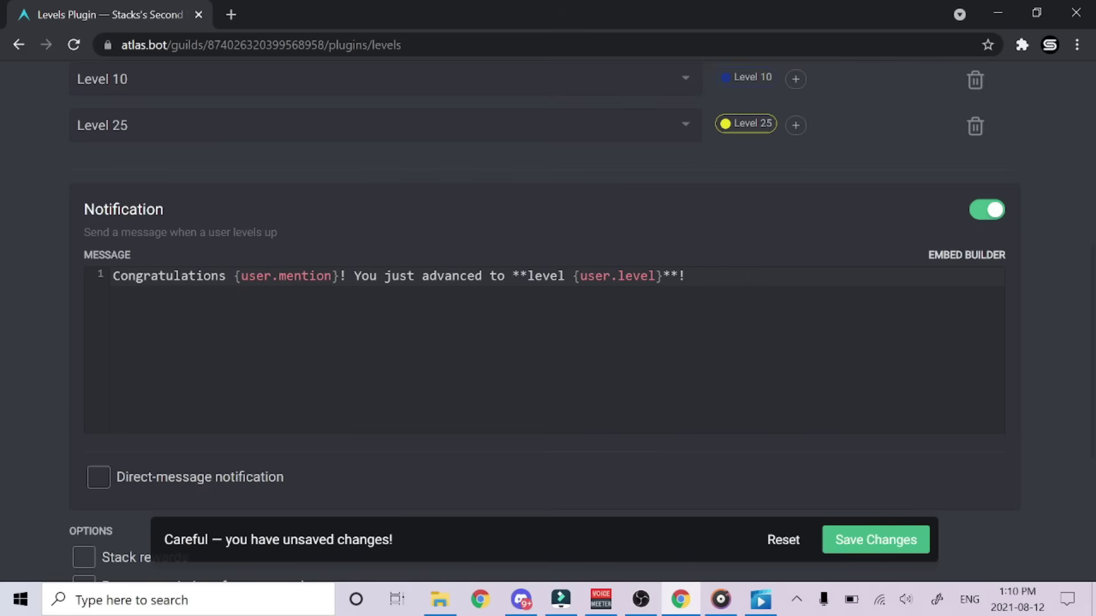
{"action": "left_click", "coordinate": [99, 482]}
{"action": "left_click", "coordinate": [100, 477]}
{"action": "left_click", "coordinate": [896, 539]}
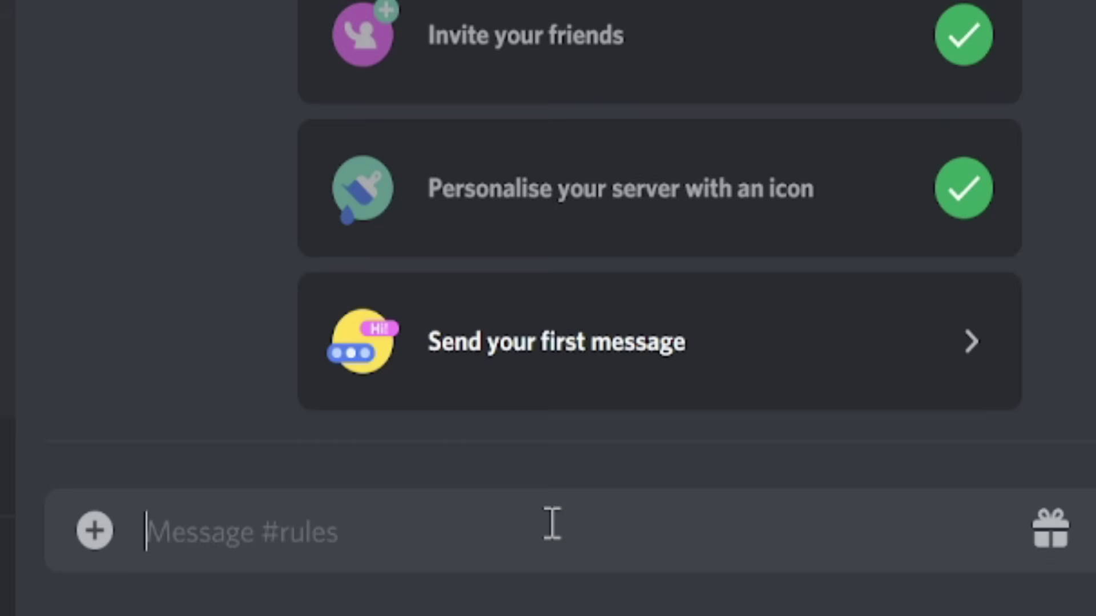
{"action": "type", "text": "1. NO"}
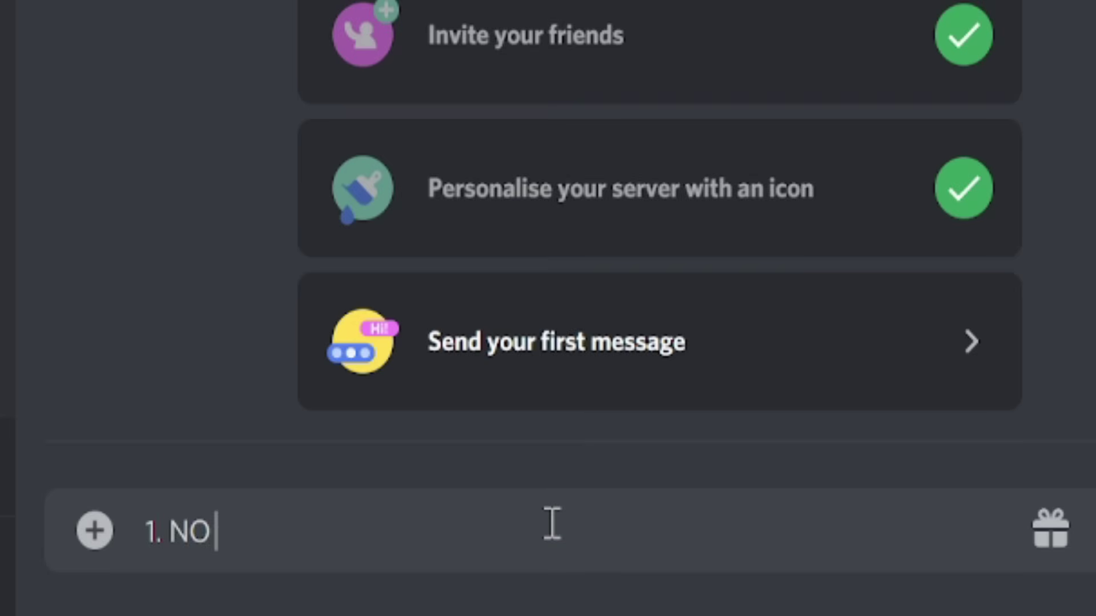
{"action": "type", "text": " NSFW"}
Step: Send four numbered rules in #rules, including no memes in #general and English only
{"action": "key", "text": "shift+Return"}
{"action": "type", "text": "2"}
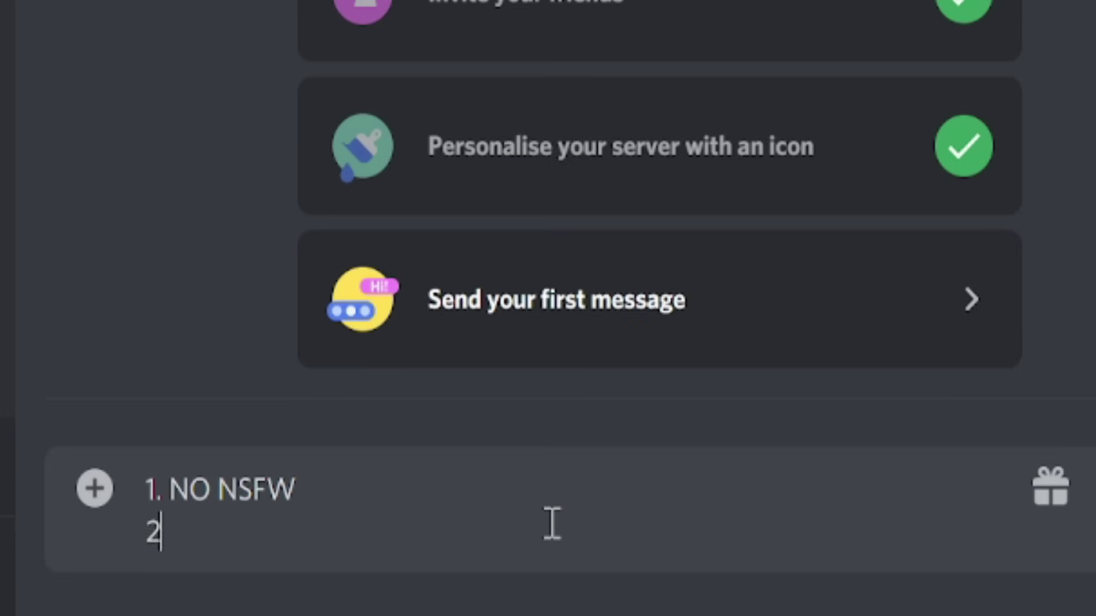
{"action": "type", "text": ". NOS"}
{"action": "key", "text": "BackSpace"}
{"action": "type", "text": "A"}
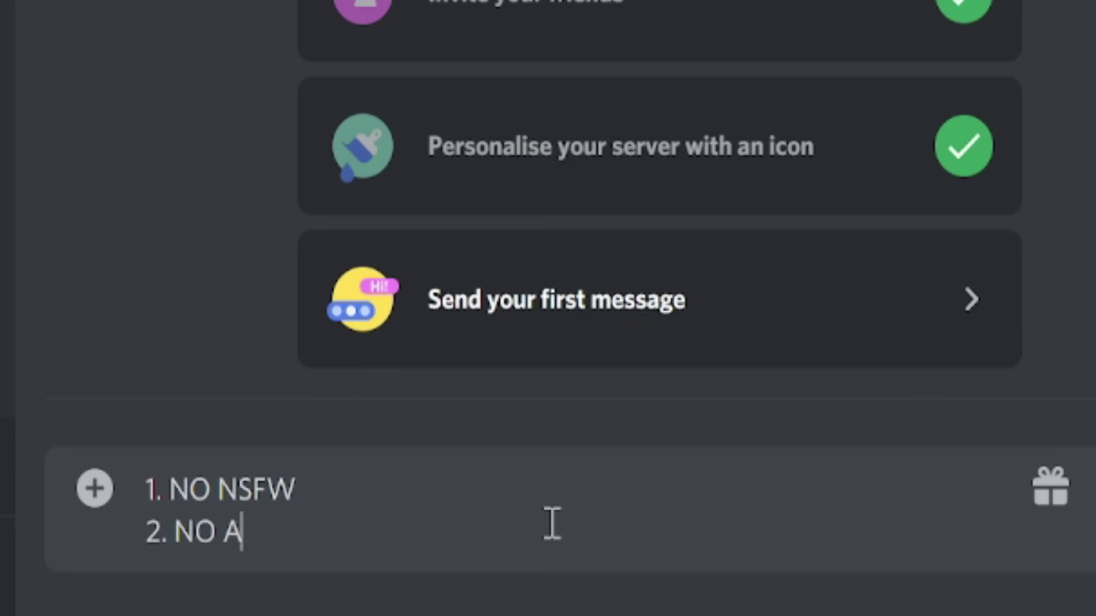
{"action": "type", "text": "DVERTISI"}
{"action": "key", "text": "BackSpace"}
{"action": "type", "text": "I"}
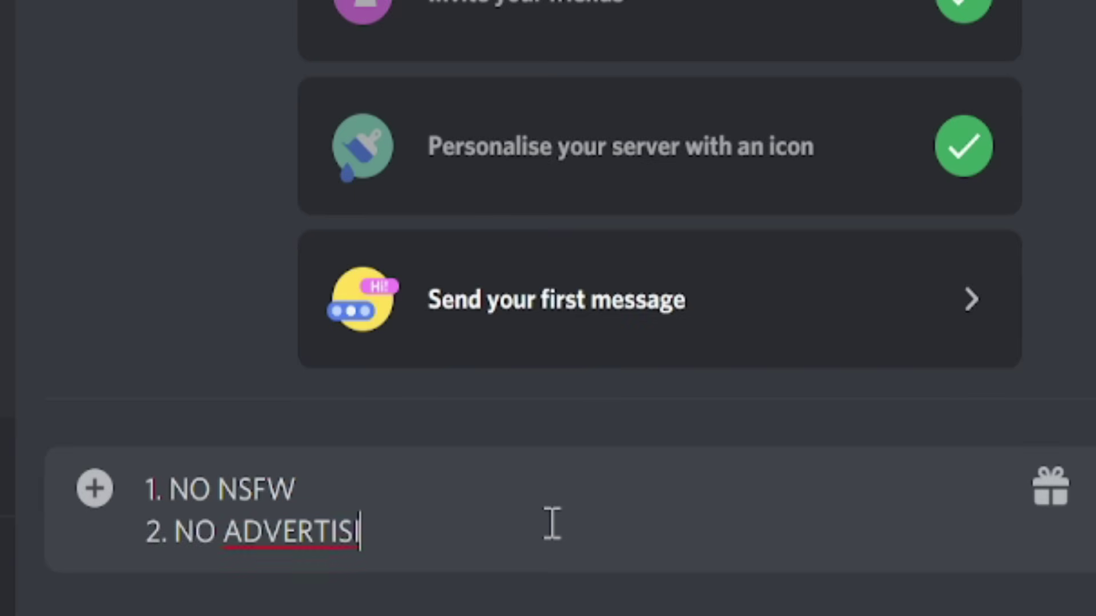
{"action": "type", "text": "NG"}
{"action": "key", "text": "shift+Return"}
{"action": "type", "text": "3. NO"}
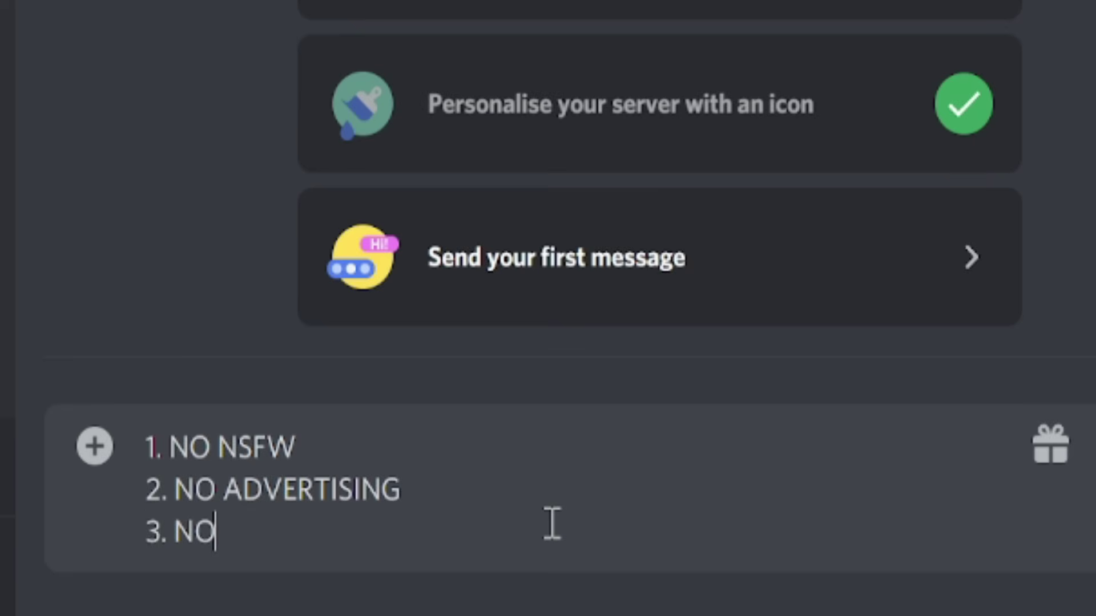
{"action": "type", "text": " MEMES "}
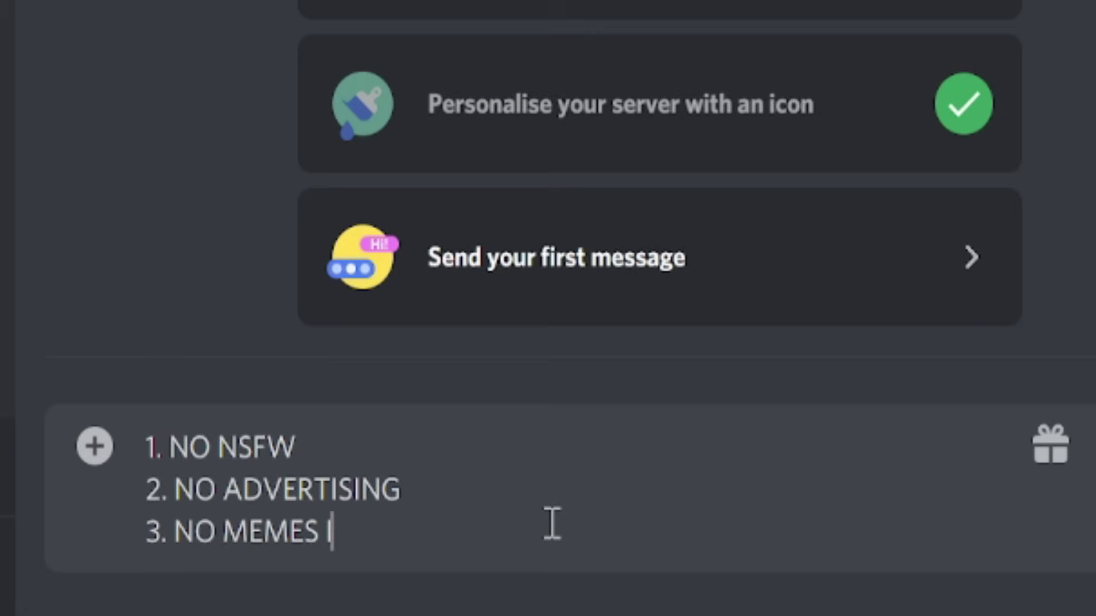
{"action": "type", "text": "IN #G"}
{"action": "key", "text": "Return"}
{"action": "key", "text": "shift+Return"}
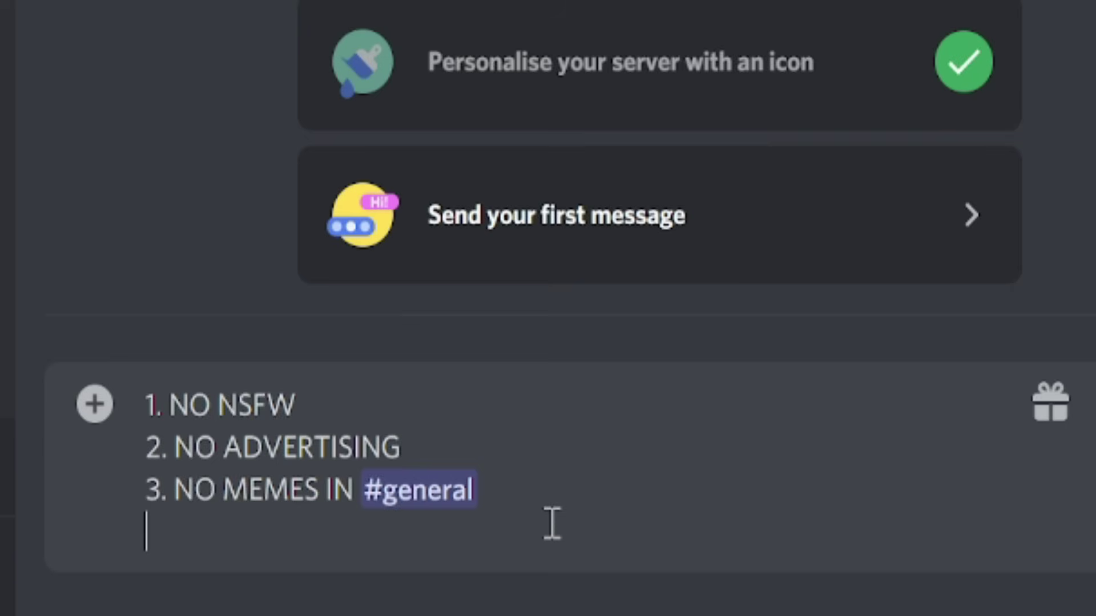
{"action": "type", "text": "4. ENGLISH"}
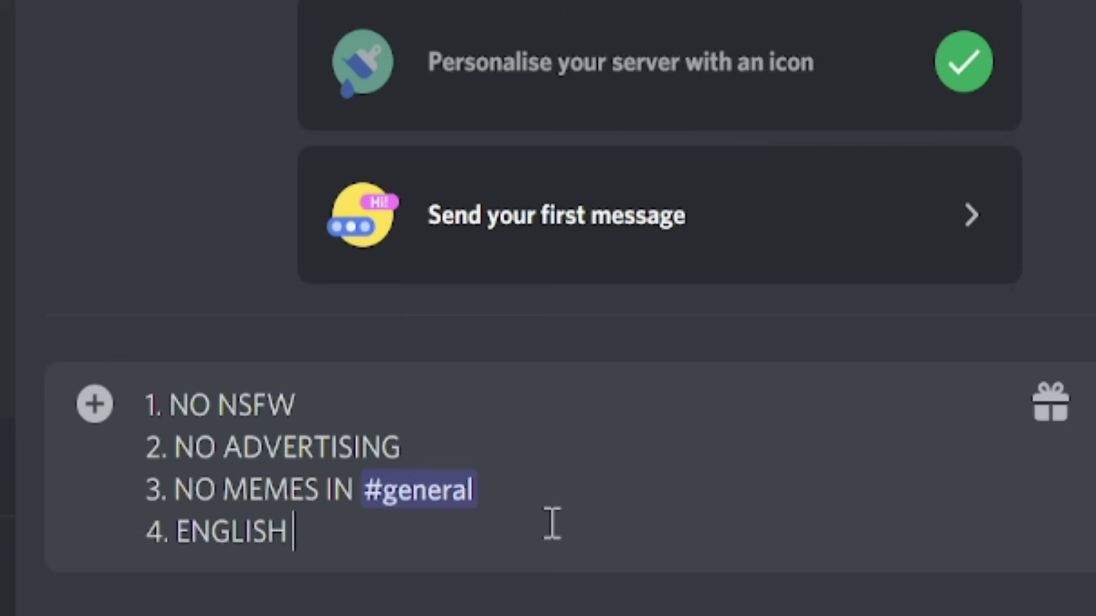
{"action": "type", "text": " ONLY"}
{"action": "key", "text": "Return"}
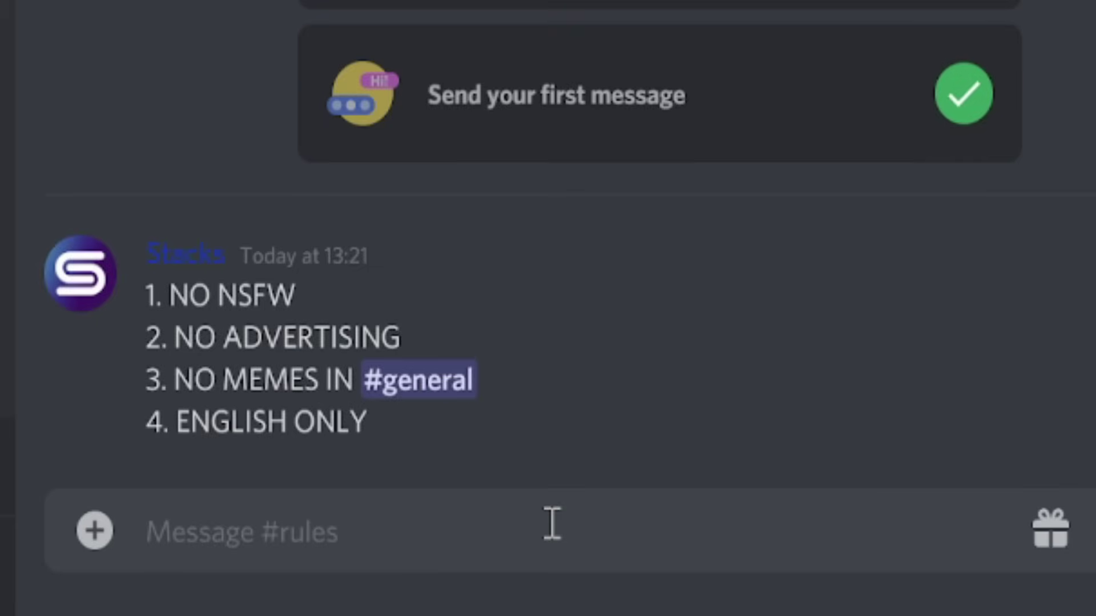
{"action": "left_click", "coordinate": [131, 177]}
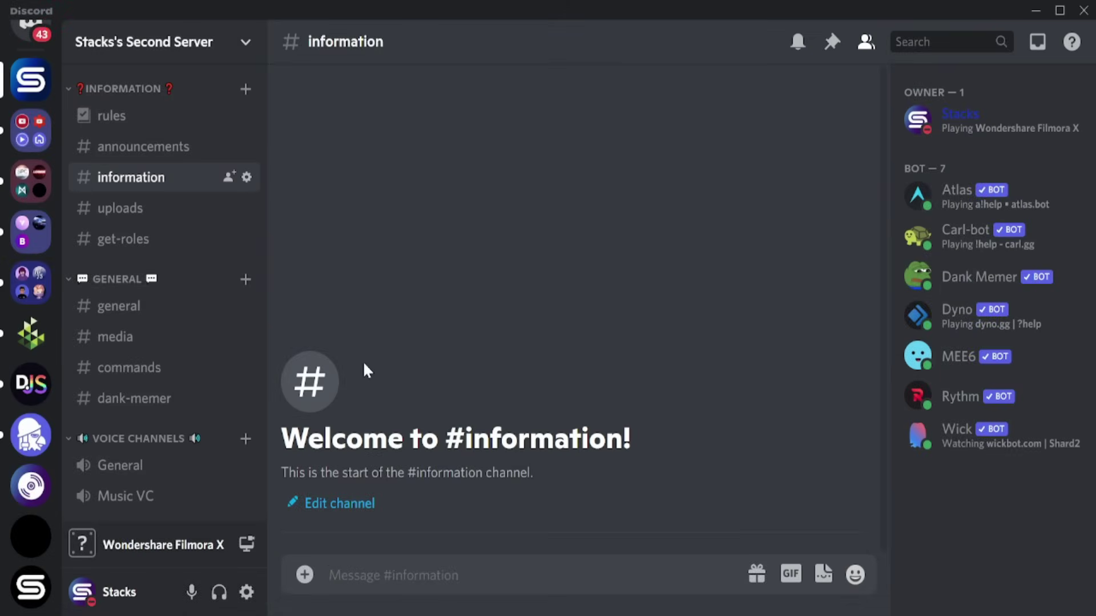
Step: Go to Server Settings > Emoji, which shows no custom emoji yet
{"action": "left_click", "coordinate": [201, 45]}
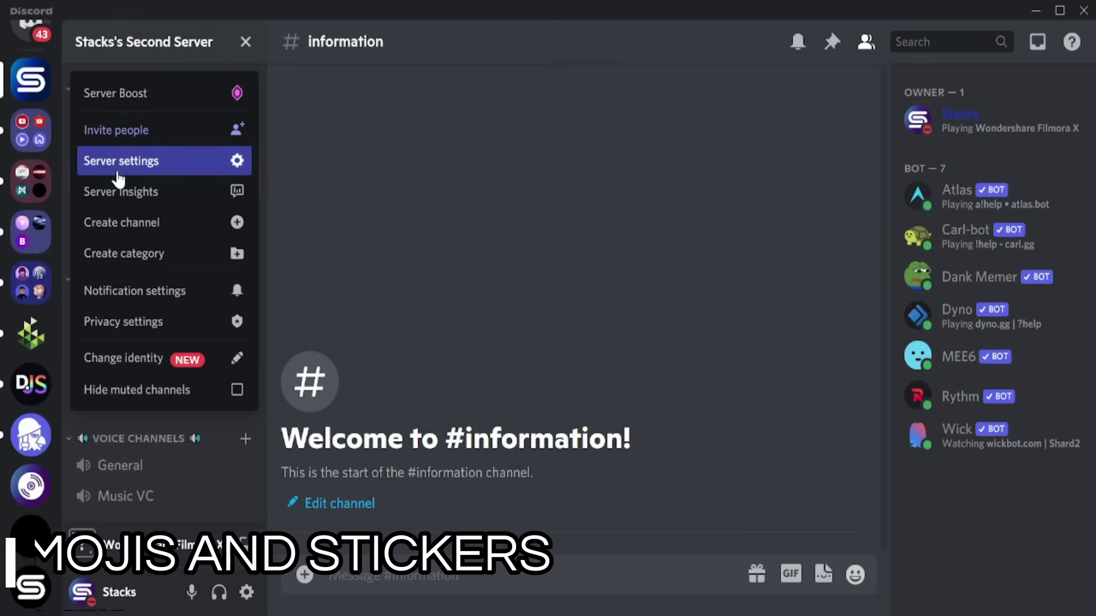
{"action": "left_click", "coordinate": [121, 161]}
{"action": "left_click", "coordinate": [198, 176]}
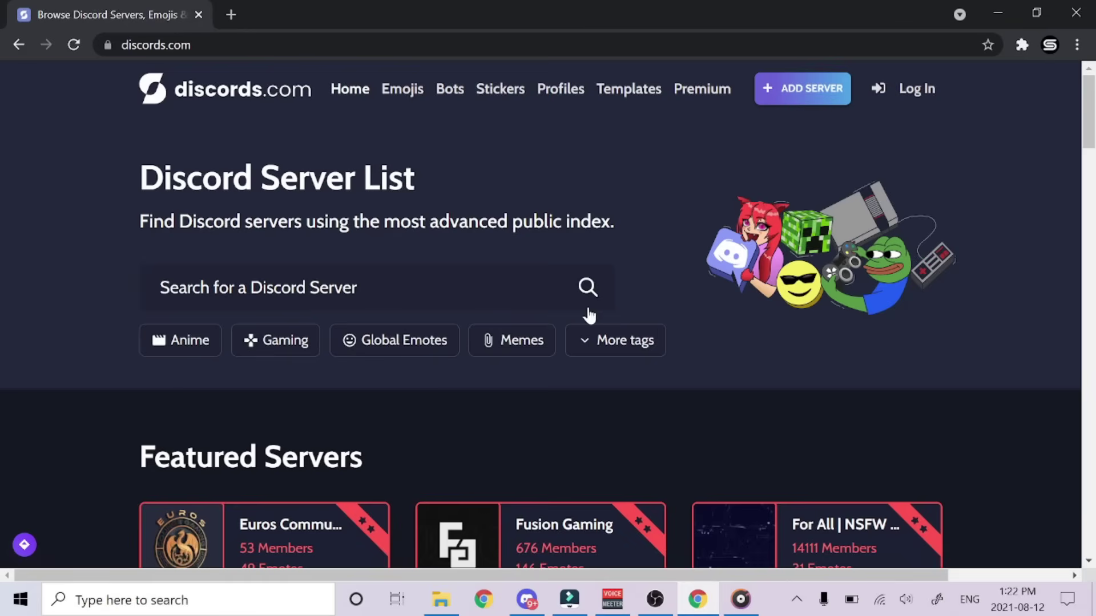
Step: Go to the discords.com Emojis page and download the Minecraft, Pepe and Favourites emoji packs
{"action": "left_click", "coordinate": [342, 288]}
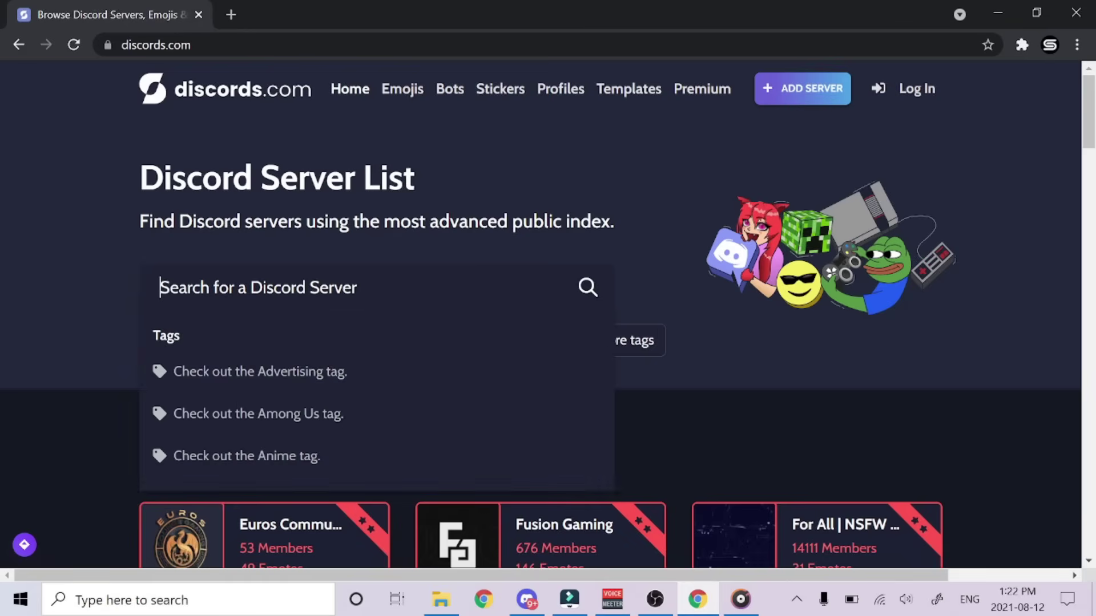
{"action": "left_click", "coordinate": [667, 280]}
{"action": "left_click", "coordinate": [403, 85]}
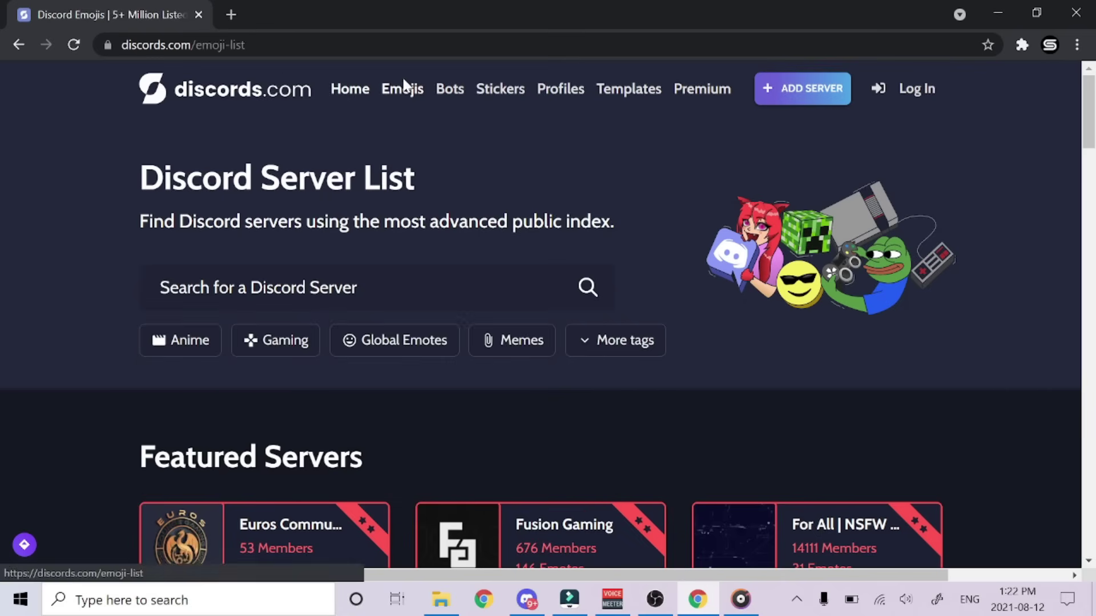
{"action": "scroll", "coordinate": [674, 237], "scroll_direction": "down", "scroll_amount": 2}
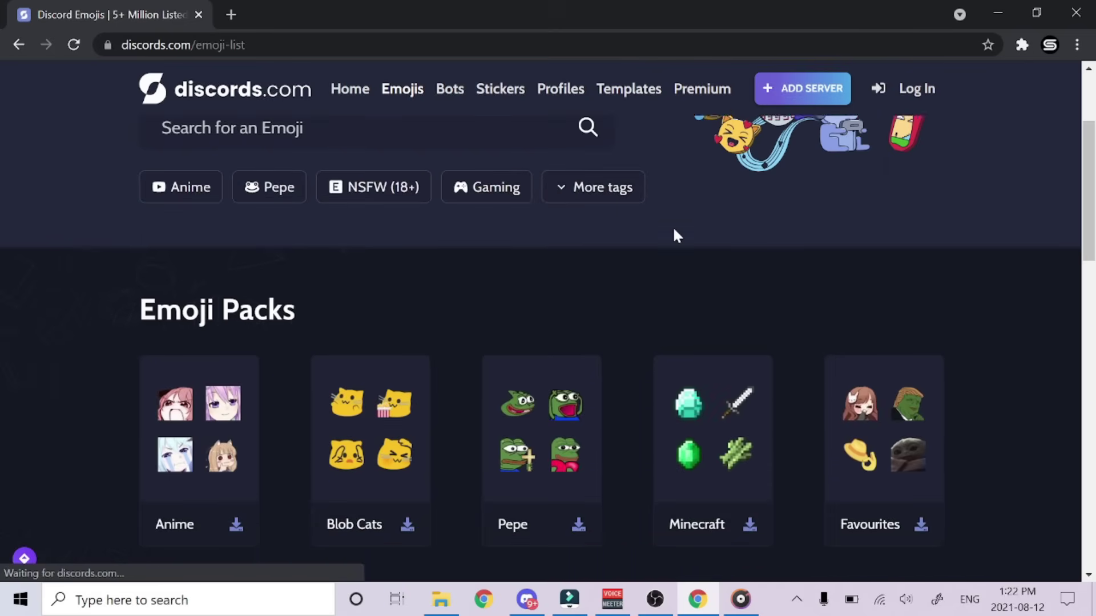
{"action": "scroll", "coordinate": [674, 237], "scroll_direction": "down", "scroll_amount": 2}
{"action": "scroll", "coordinate": [674, 236], "scroll_direction": "down", "scroll_amount": 2}
{"action": "scroll", "coordinate": [674, 236], "scroll_direction": "up", "scroll_amount": 1}
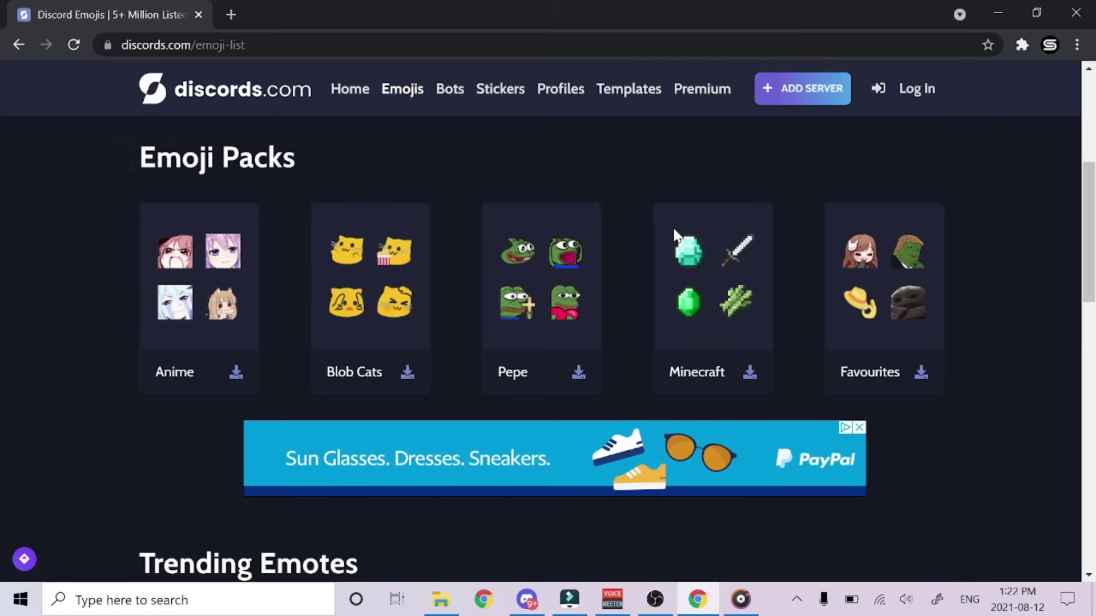
{"action": "scroll", "coordinate": [676, 237], "scroll_direction": "down", "scroll_amount": 1}
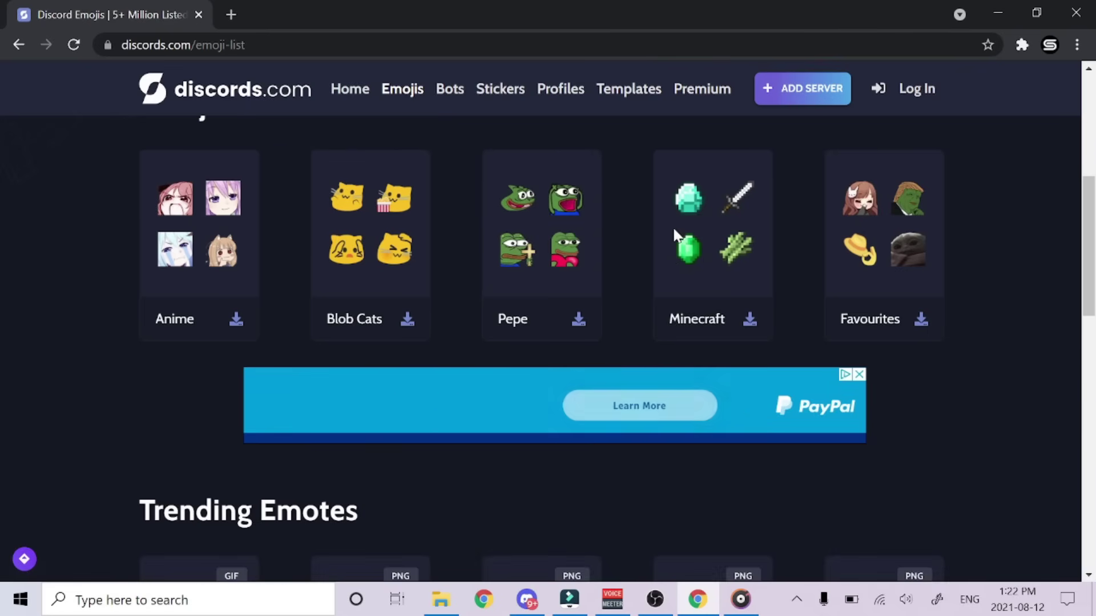
{"action": "left_click", "coordinate": [750, 319]}
{"action": "left_click", "coordinate": [578, 319]}
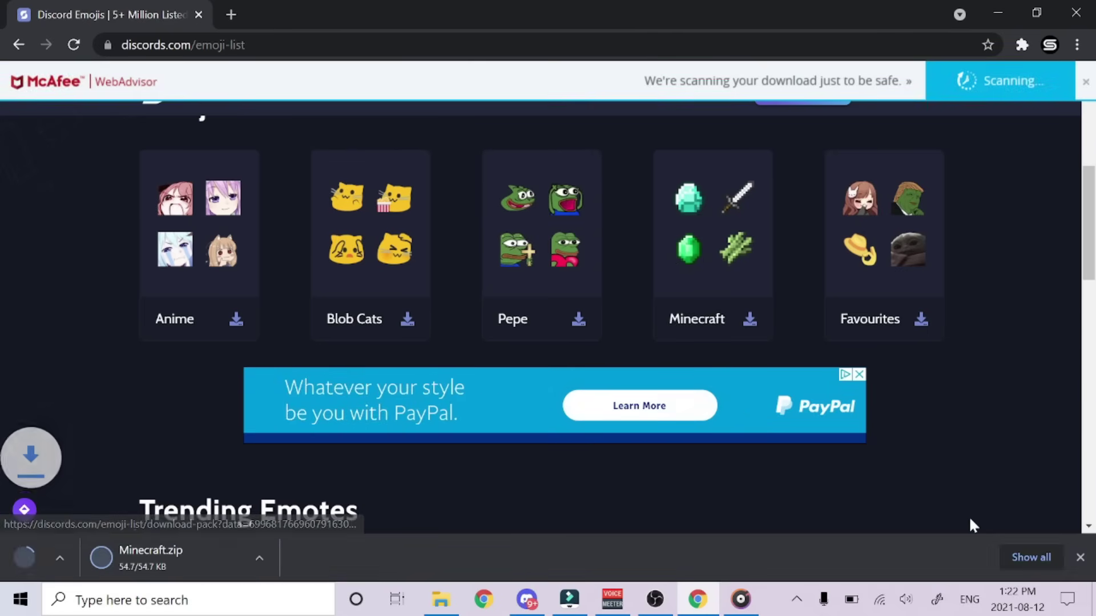
{"action": "left_click", "coordinate": [921, 320]}
{"action": "left_click_drag", "start_coordinate": [1088, 223], "coordinate": [1087, 248]}
{"action": "left_click_drag", "start_coordinate": [1087, 291], "coordinate": [1087, 359]}
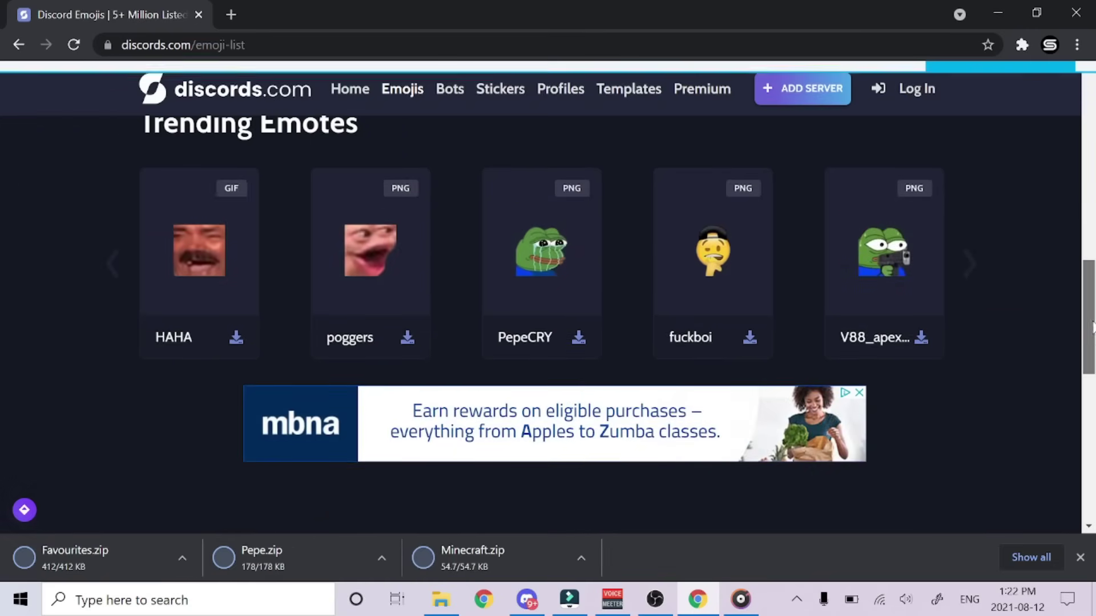
Step: Download the trending HAHA, poggers and fuckboi emotes
{"action": "left_click", "coordinate": [237, 339]}
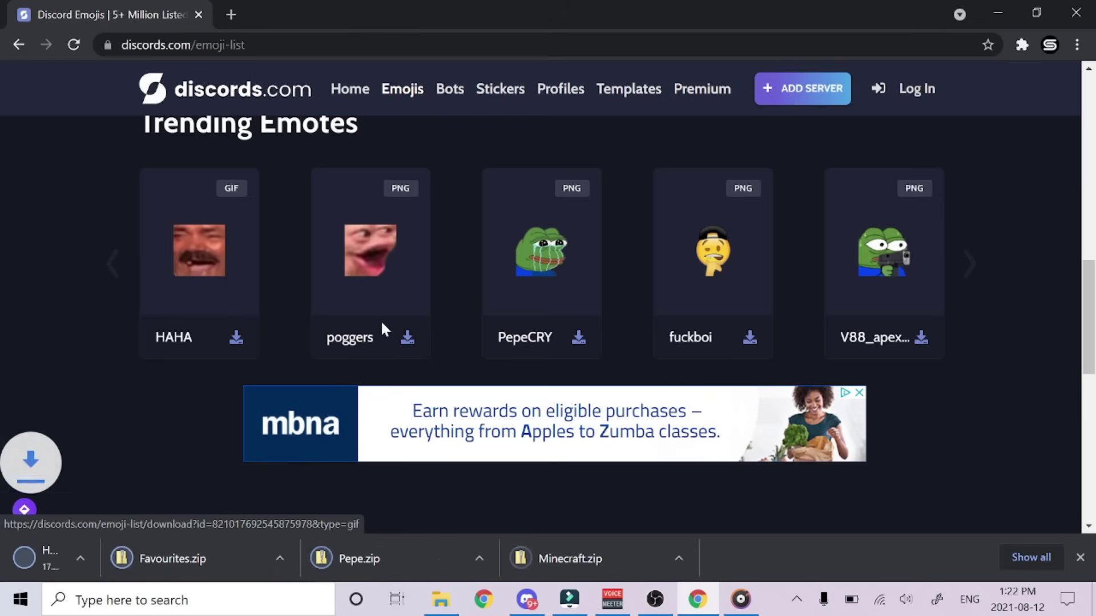
{"action": "left_click", "coordinate": [409, 337]}
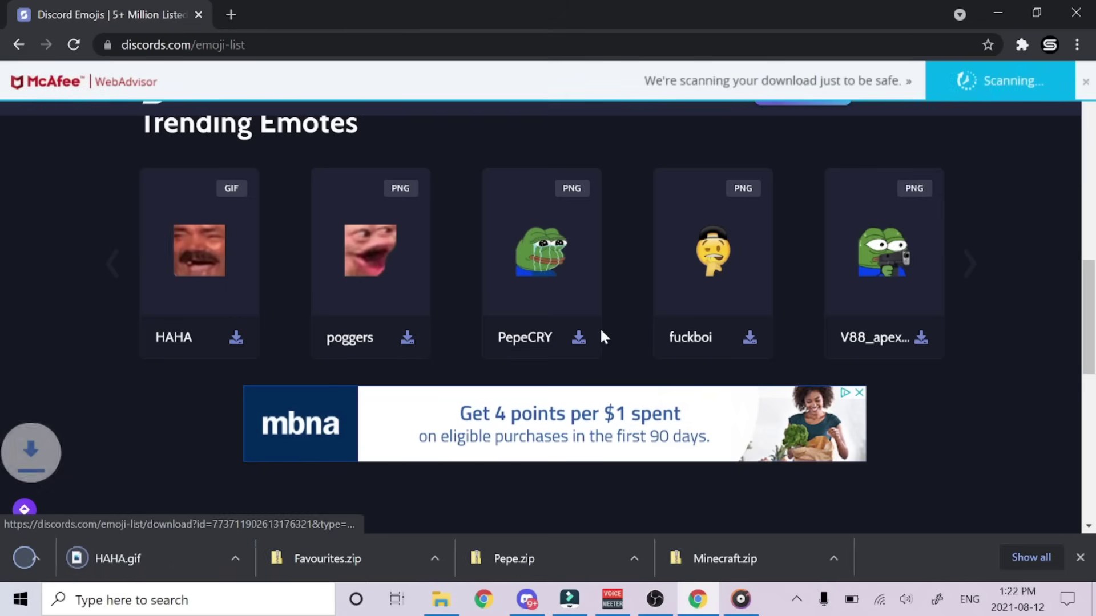
{"action": "left_click", "coordinate": [750, 339]}
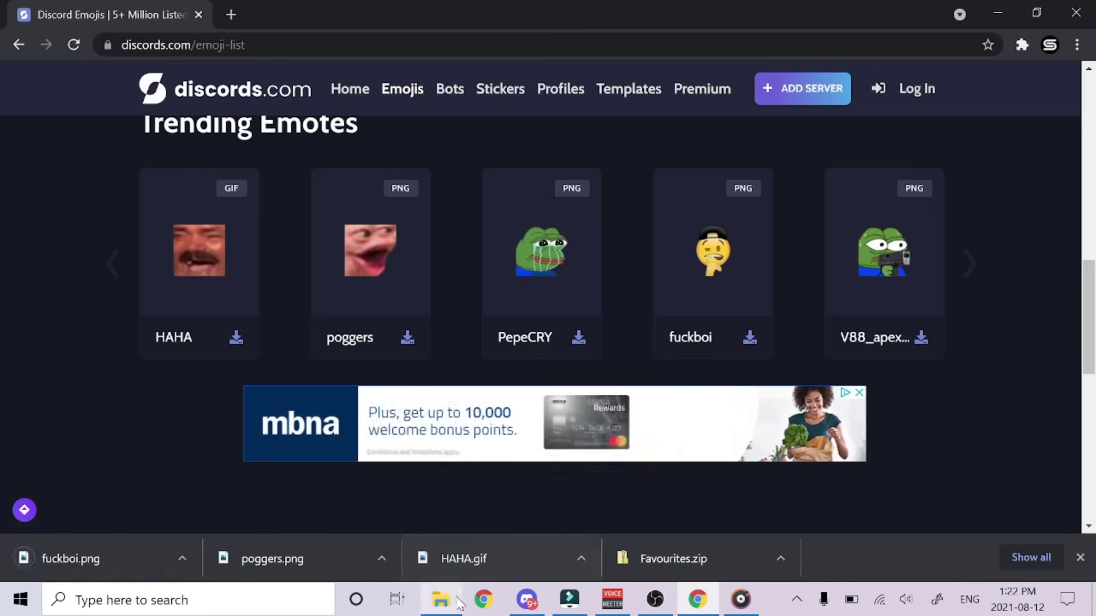
Step: Upload poggers and the other downloaded emotes from Downloads as server emojis
{"action": "left_click", "coordinate": [527, 599]}
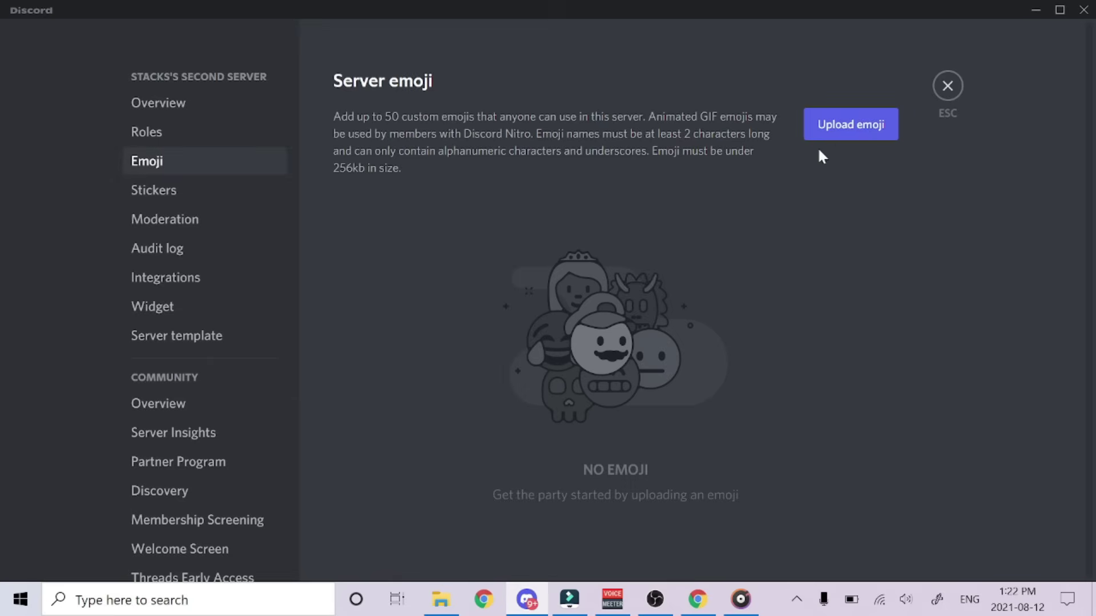
{"action": "left_click", "coordinate": [842, 136]}
{"action": "left_click", "coordinate": [77, 152]}
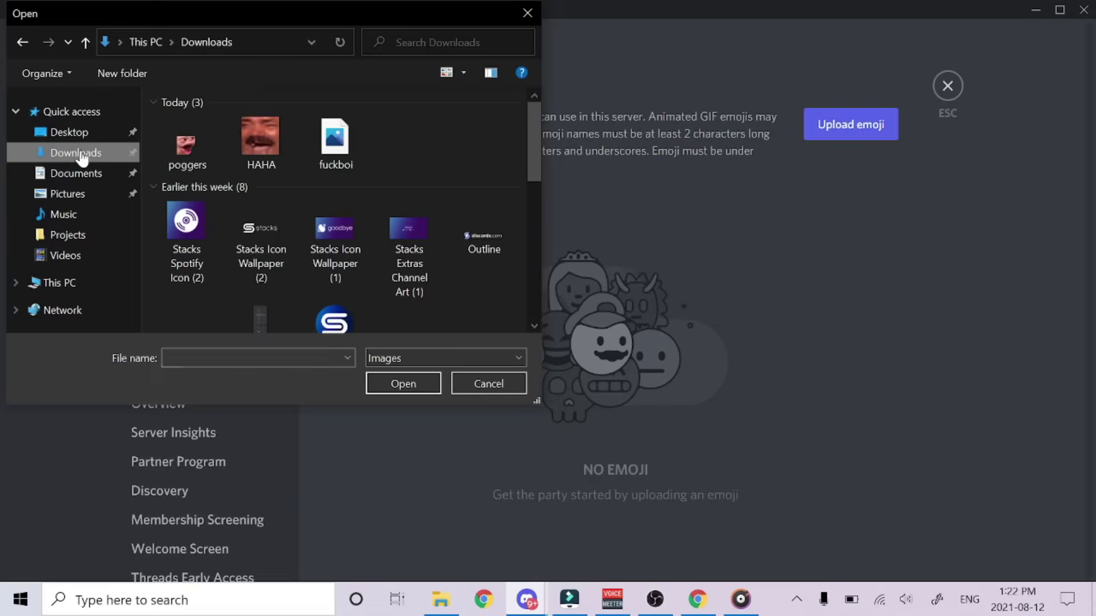
{"action": "left_click", "coordinate": [213, 142]}
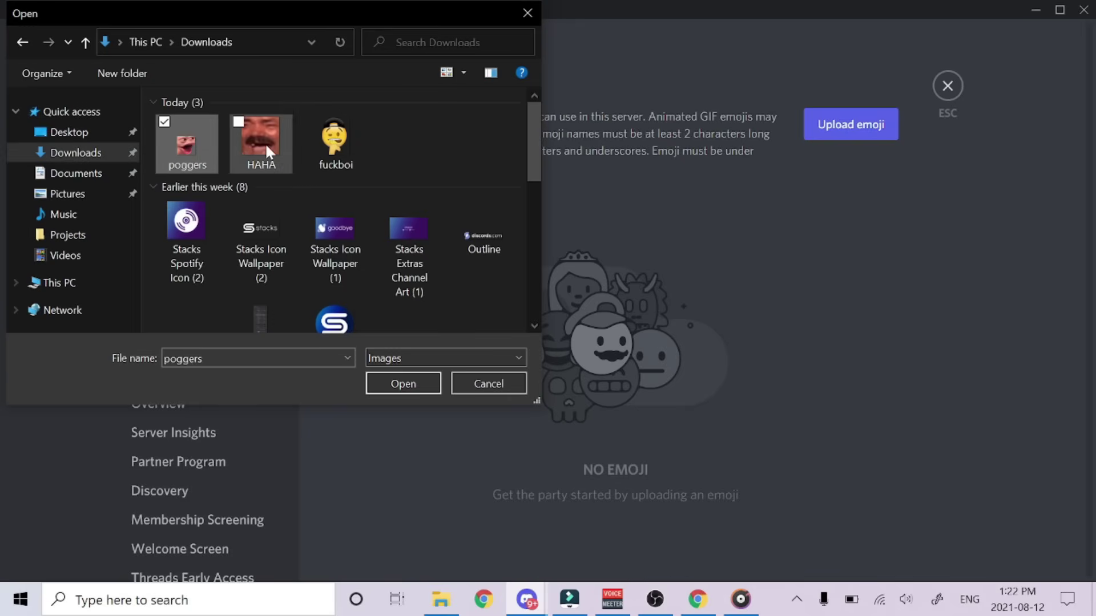
{"action": "left_click", "coordinate": [316, 145], "text": "shift"}
{"action": "key", "text": "Return"}
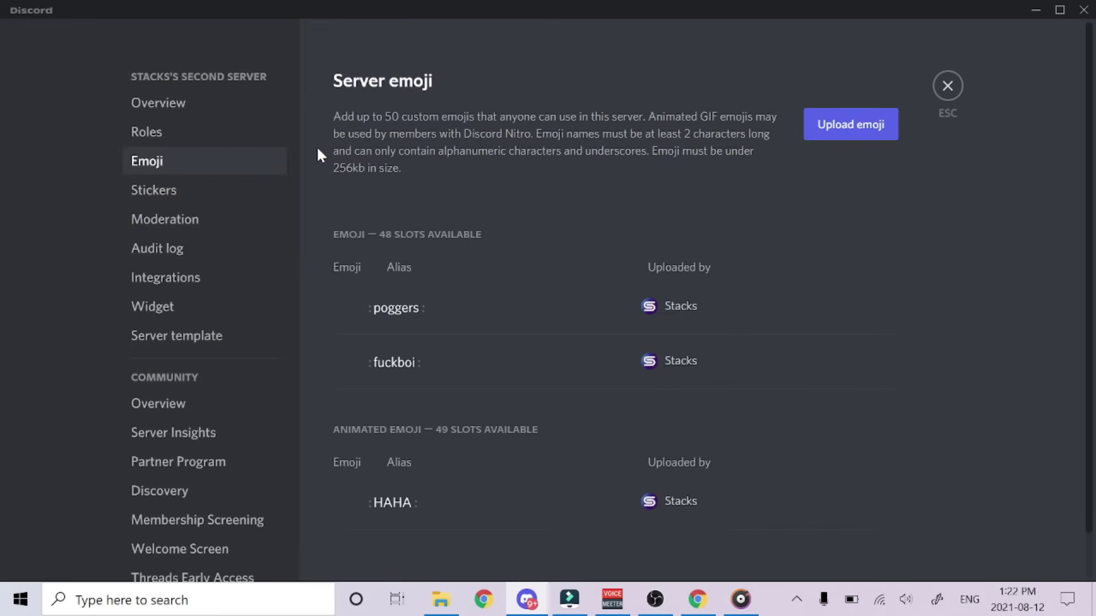
Step: Browse Downloads for the pack images, then close Server Settings
{"action": "left_click", "coordinate": [440, 600]}
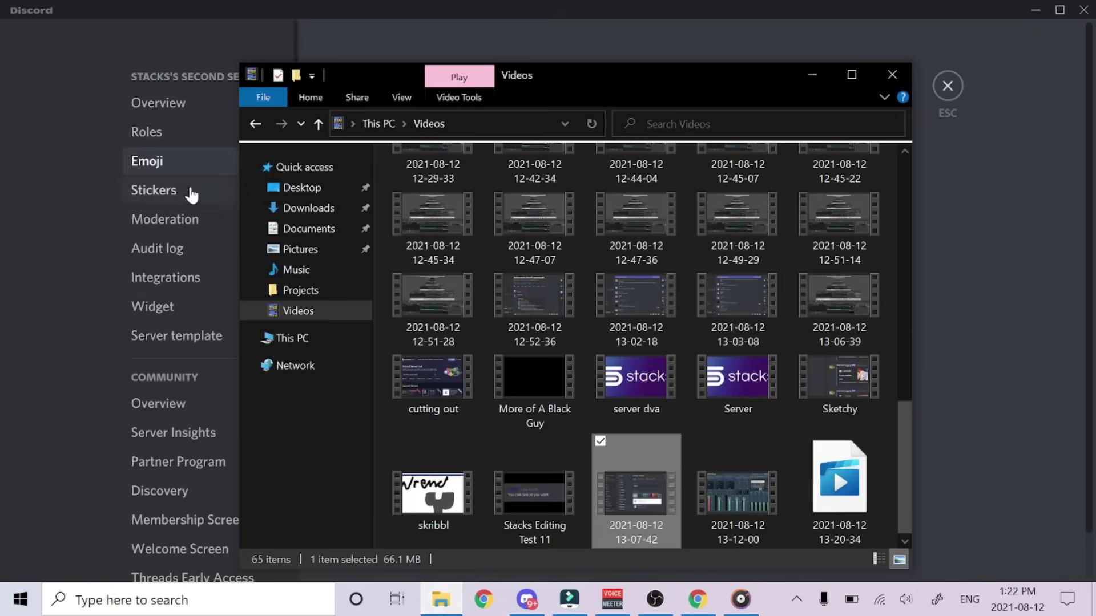
{"action": "left_click", "coordinate": [326, 212]}
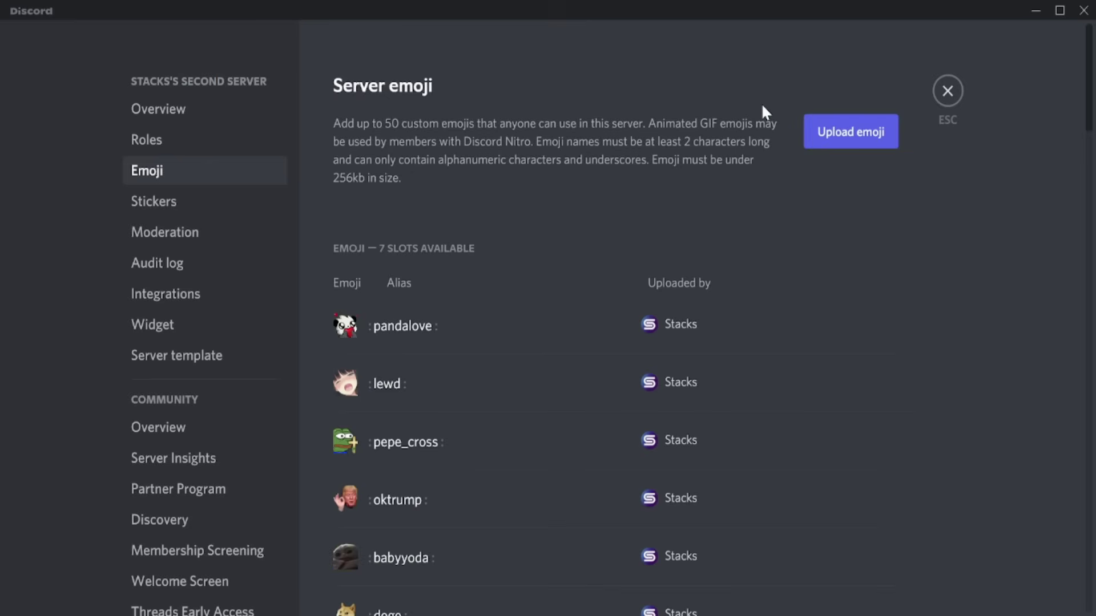
{"action": "left_click", "coordinate": [948, 92]}
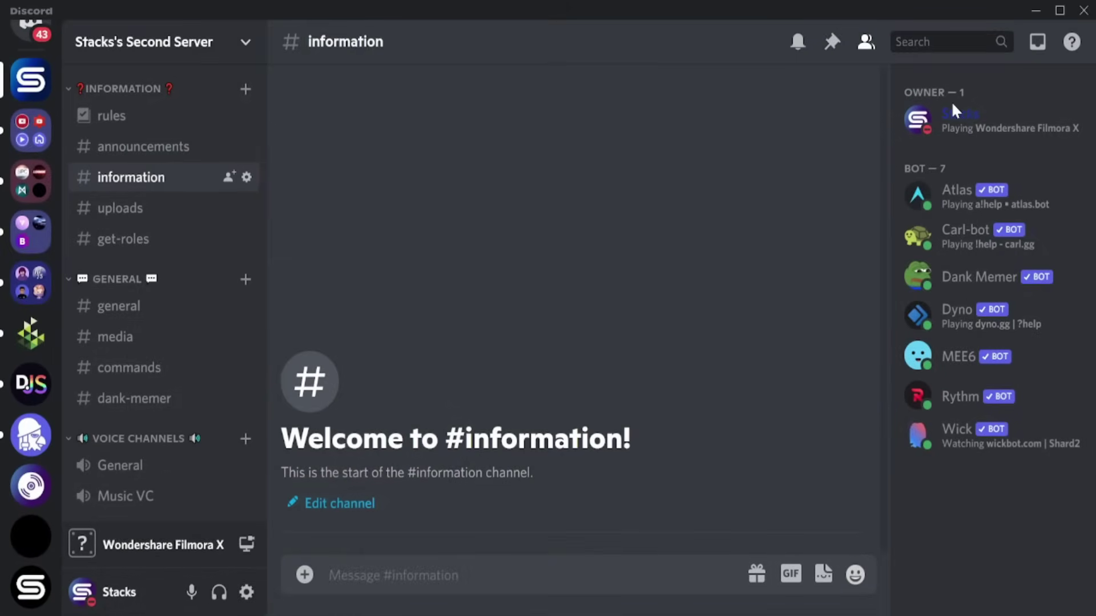
{"action": "left_click", "coordinate": [854, 575]}
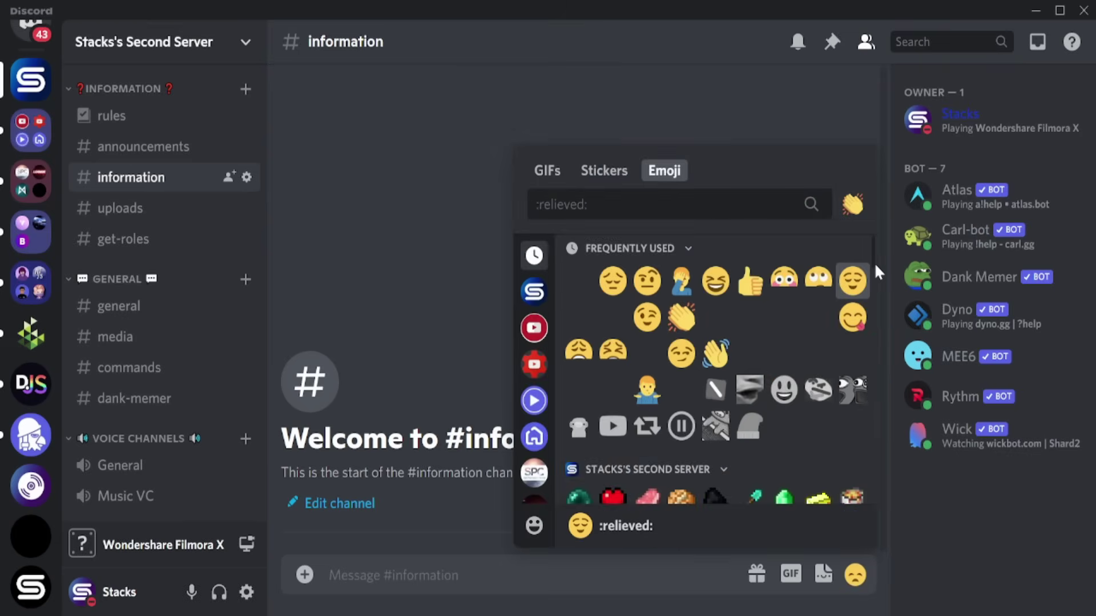
{"action": "scroll", "coordinate": [874, 262], "scroll_direction": "down", "scroll_amount": 3}
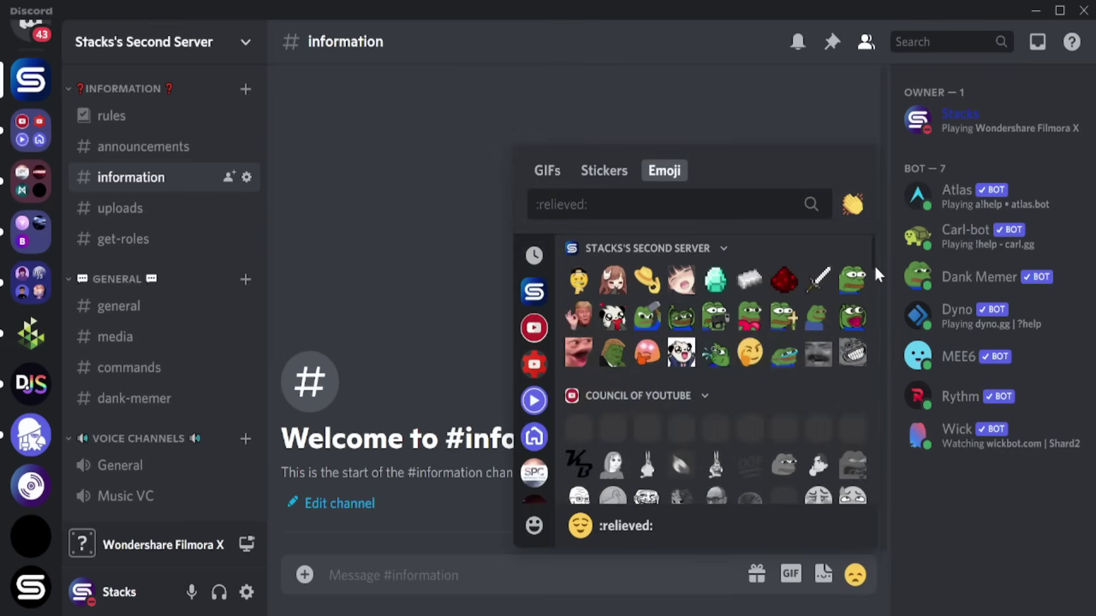
{"action": "scroll", "coordinate": [875, 265], "scroll_direction": "down", "scroll_amount": 3}
{"action": "scroll", "coordinate": [876, 266], "scroll_direction": "down", "scroll_amount": 3}
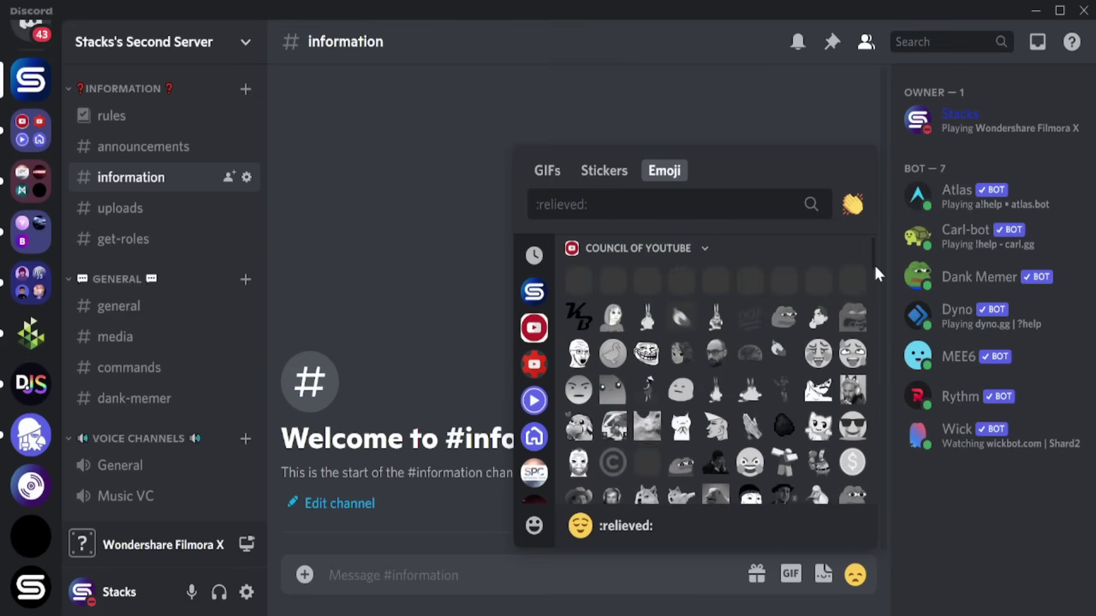
{"action": "scroll", "coordinate": [874, 266], "scroll_direction": "up", "scroll_amount": 5}
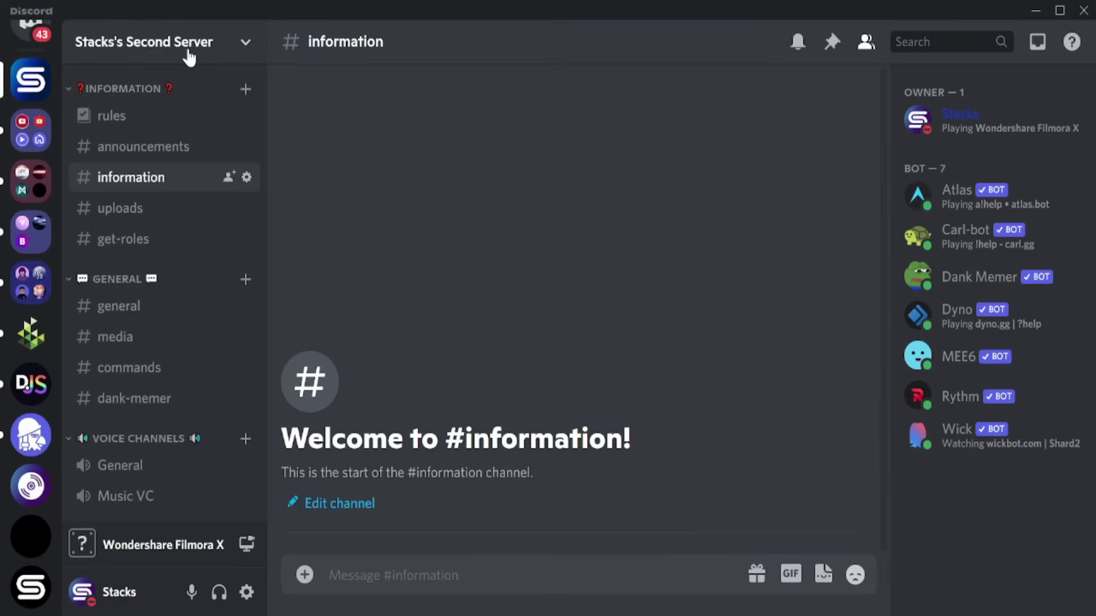
Step: Open the server's Stickers settings to see the sticker slots per boost level
{"action": "left_click", "coordinate": [190, 52]}
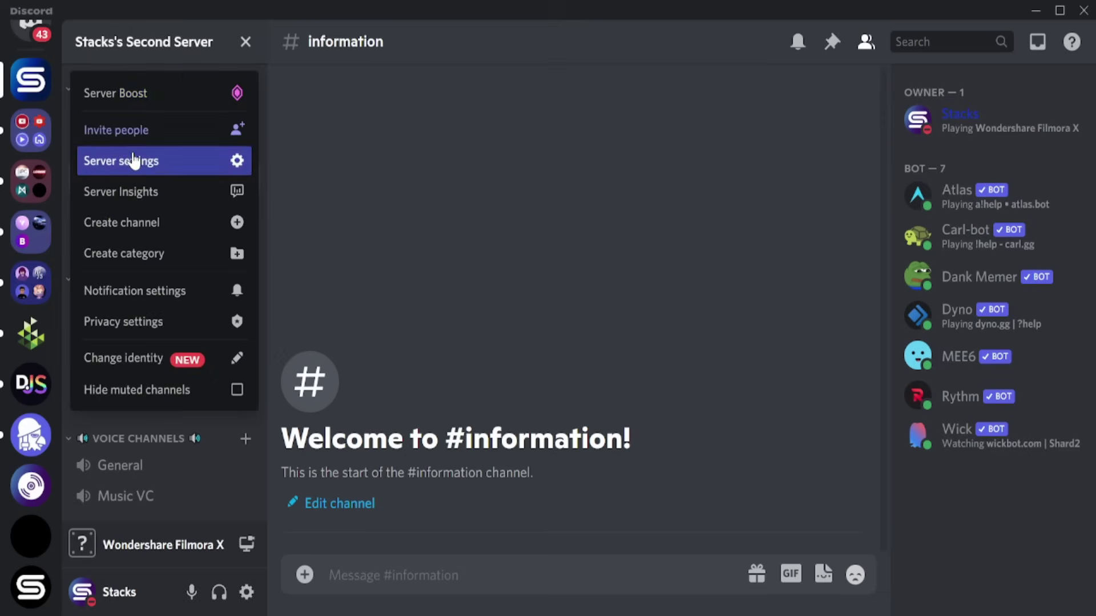
{"action": "left_click", "coordinate": [133, 160]}
{"action": "left_click", "coordinate": [186, 201]}
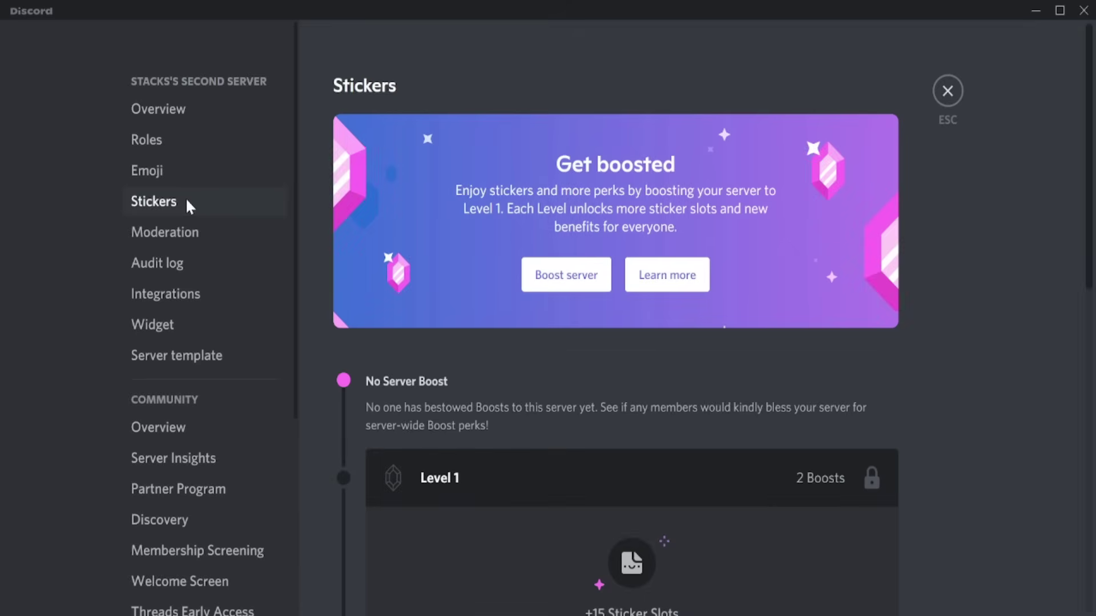
{"action": "scroll", "coordinate": [1088, 116], "scroll_direction": "down", "scroll_amount": 2}
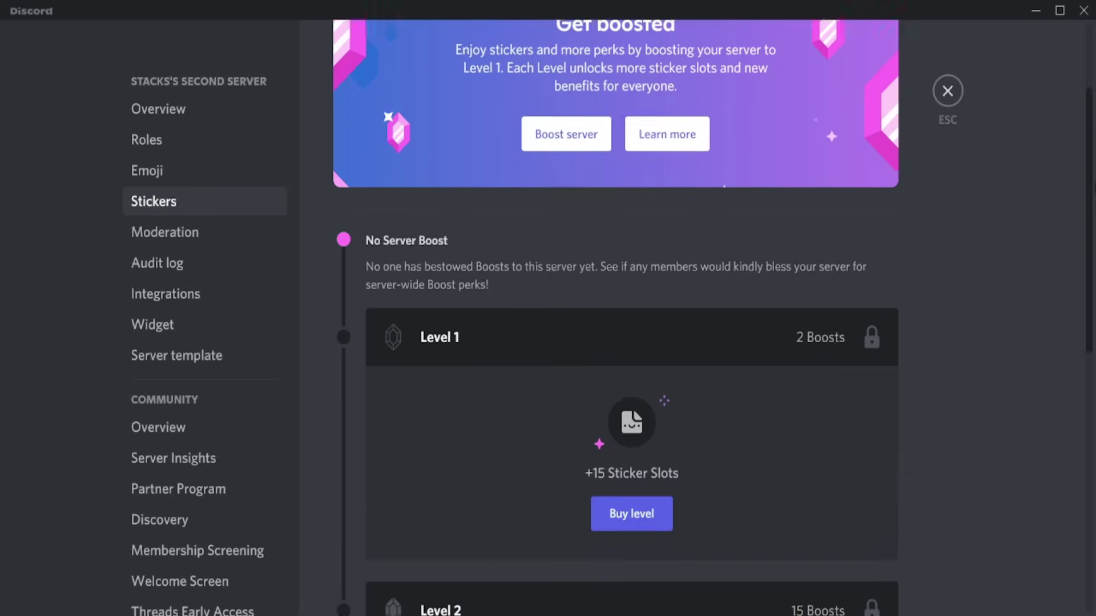
{"action": "scroll", "coordinate": [1093, 256], "scroll_direction": "down", "scroll_amount": 1}
{"action": "scroll", "coordinate": [1093, 292], "scroll_direction": "down", "scroll_amount": 1}
{"action": "scroll", "coordinate": [1094, 325], "scroll_direction": "down", "scroll_amount": 1}
{"action": "scroll", "coordinate": [1092, 363], "scroll_direction": "down", "scroll_amount": 2}
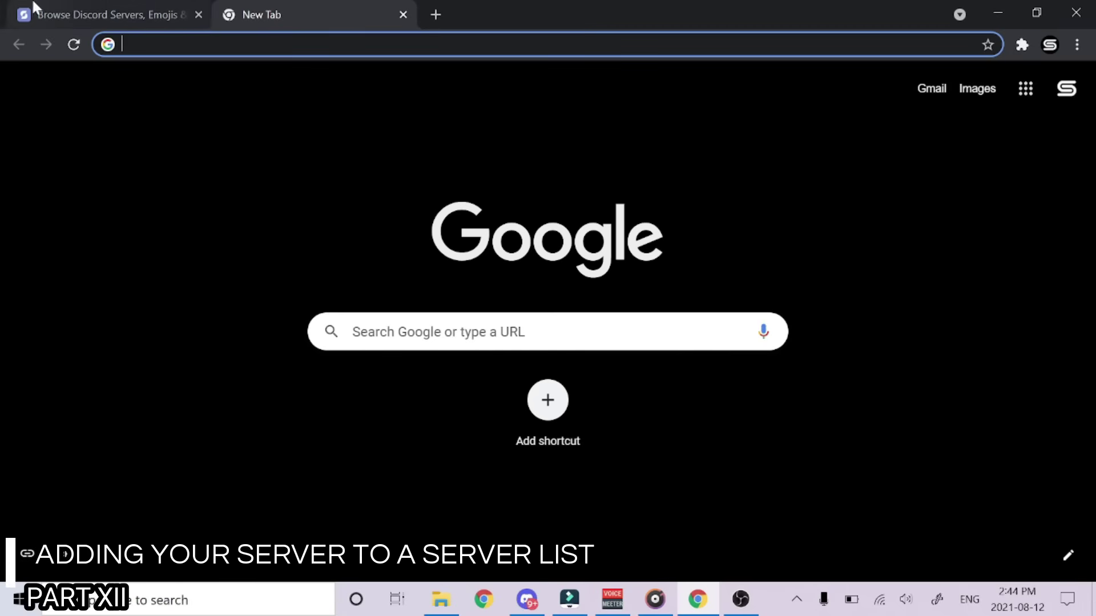
{"action": "type", "text": "disboa"}
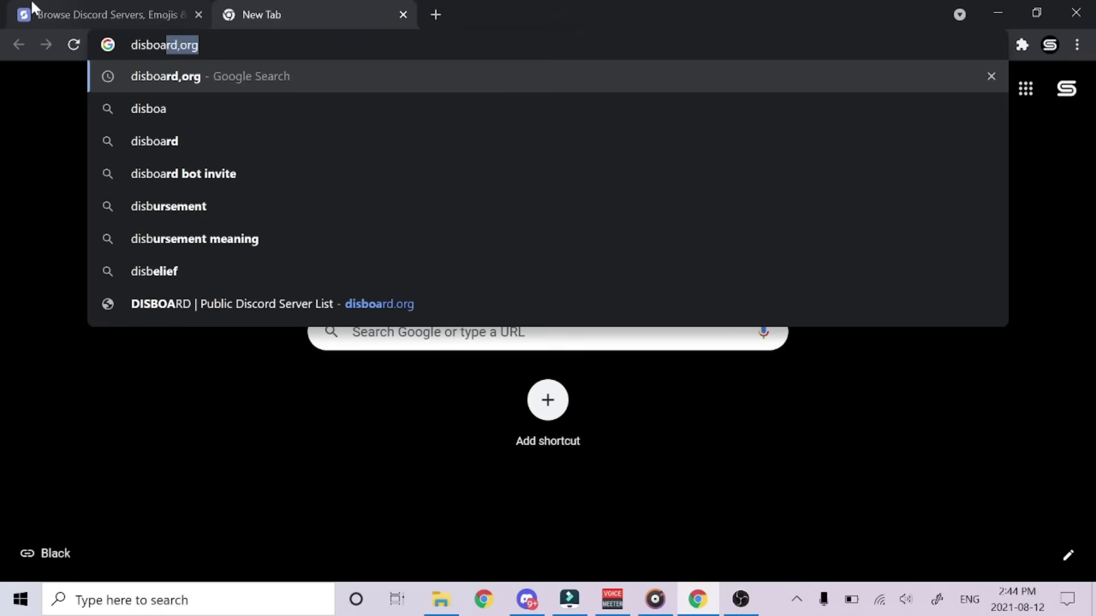
{"action": "type", "text": "r"}
Step: Return to the discords.com tab and close the empty New Tab
{"action": "left_click", "coordinate": [75, 9]}
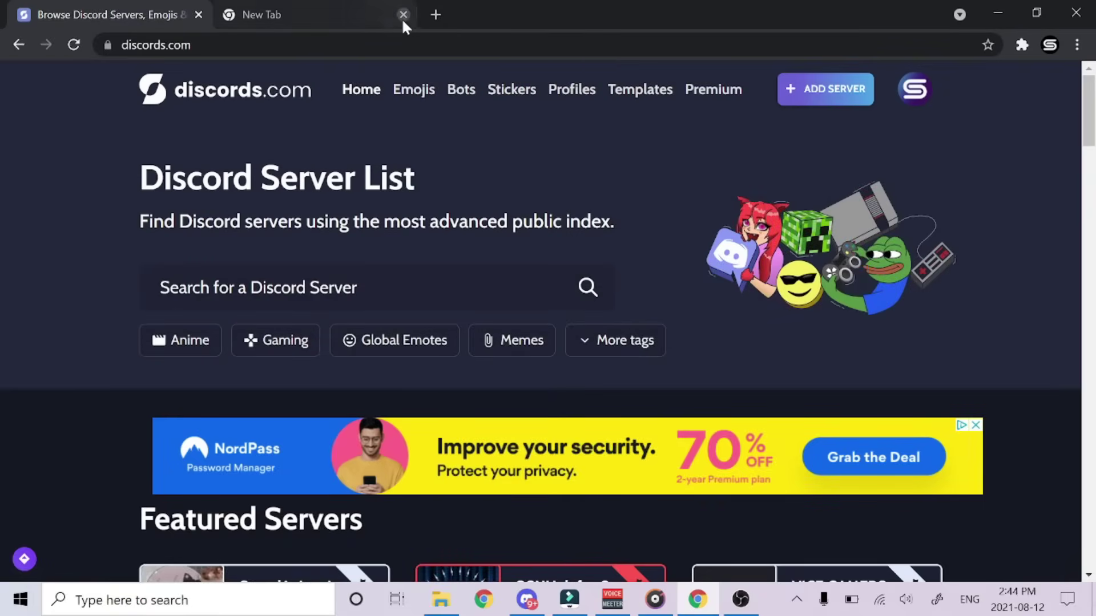
{"action": "left_click", "coordinate": [404, 15]}
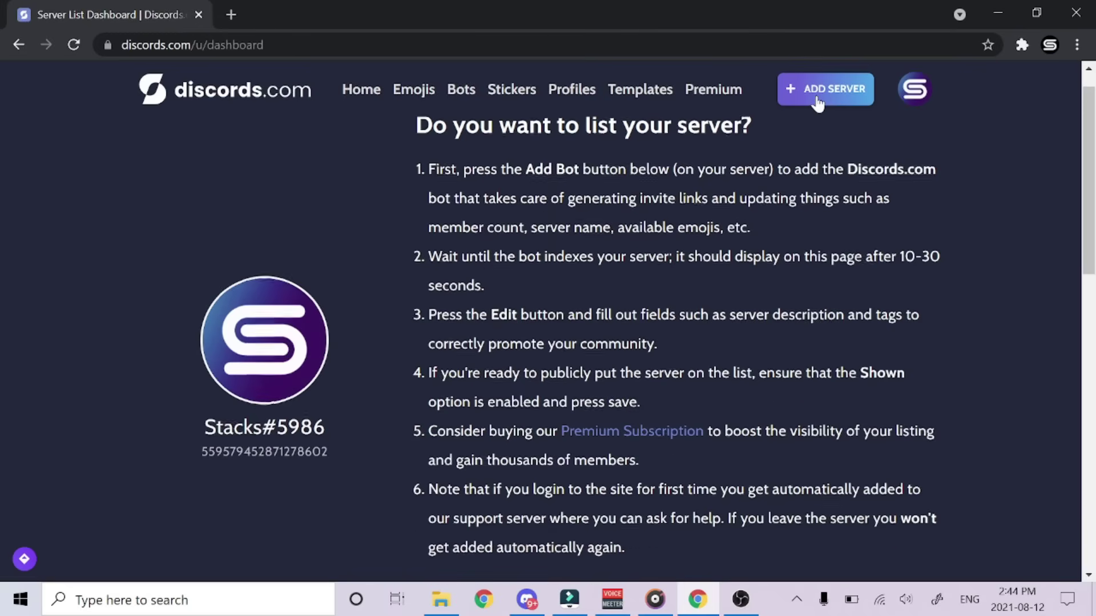
{"action": "scroll", "coordinate": [816, 100], "scroll_direction": "down", "scroll_amount": 2}
{"action": "scroll", "coordinate": [788, 107], "scroll_direction": "down", "scroll_amount": 3}
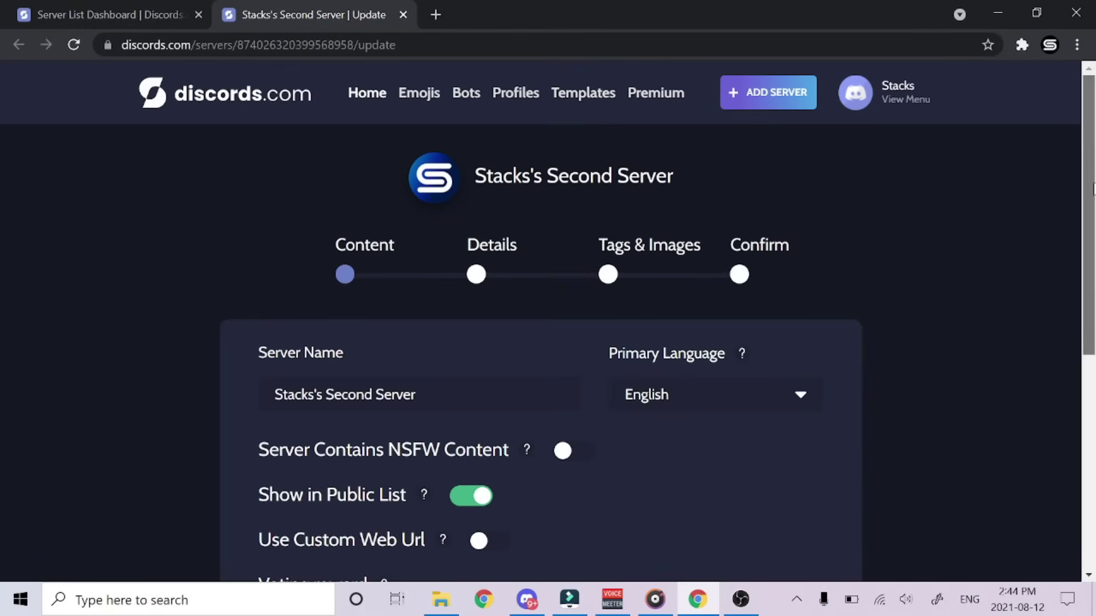
{"action": "left_click_drag", "start_coordinate": [1090, 189], "coordinate": [1092, 284]}
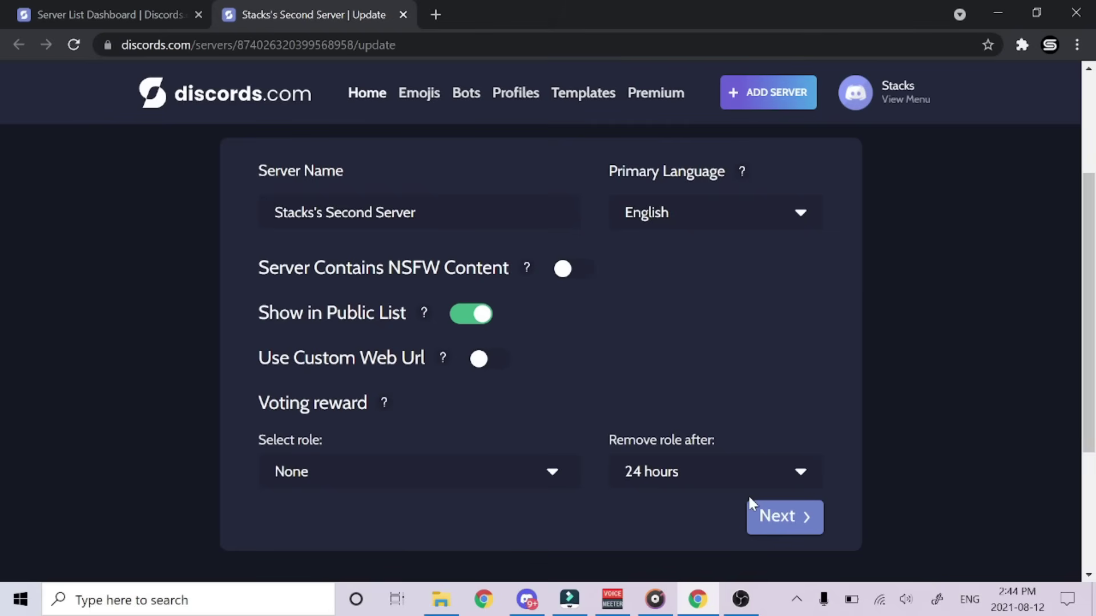
Step: Type a short description, fix its typos, and paste Lorem ipsum as the long description
{"action": "left_click", "coordinate": [775, 518]}
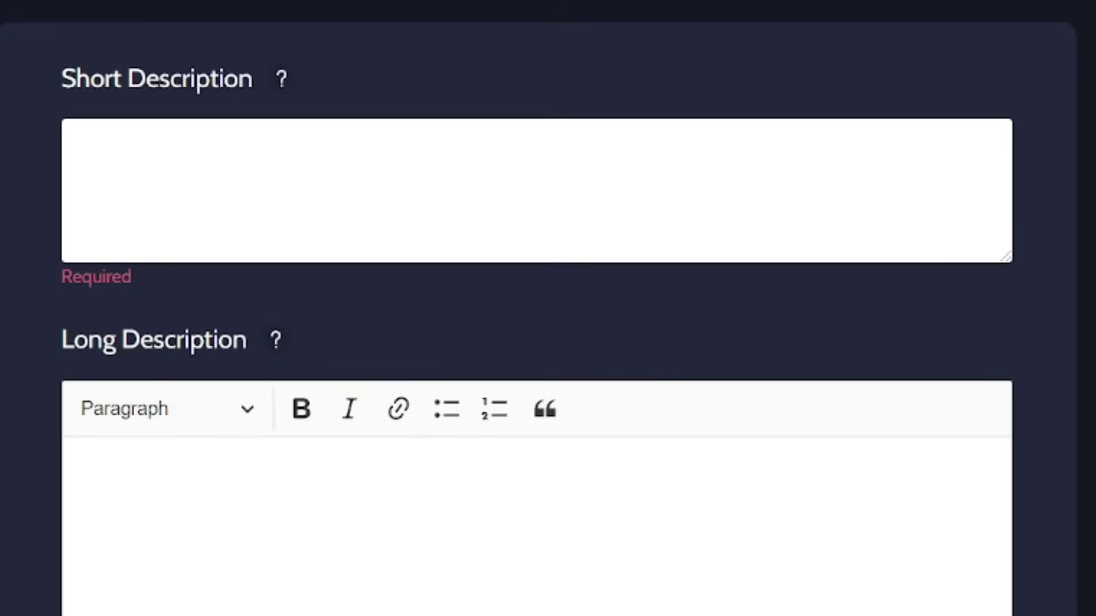
{"action": "type", "text": "This server sho"}
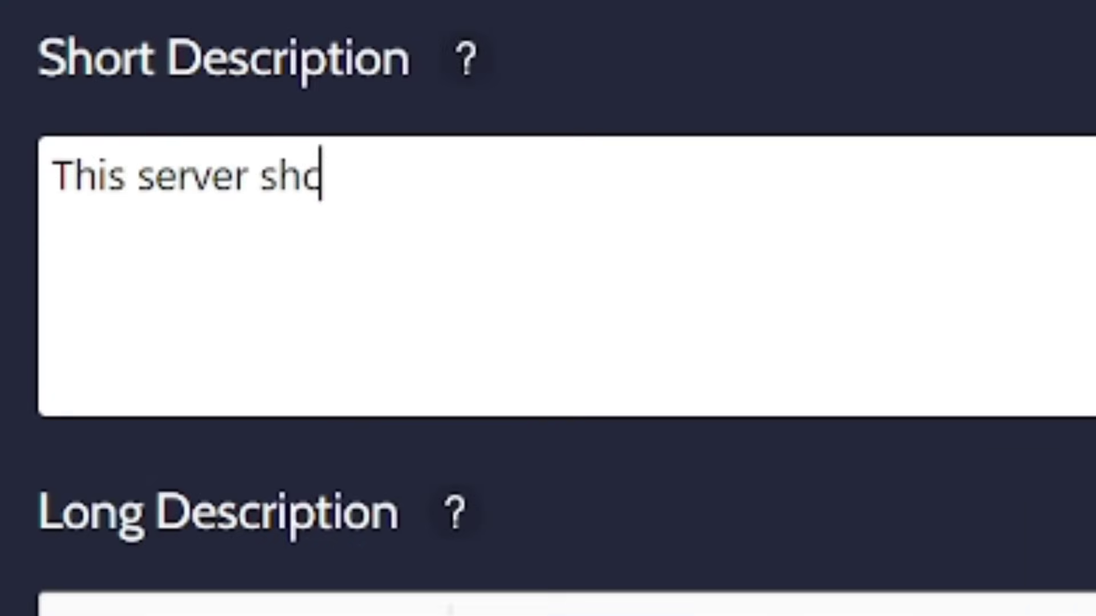
{"action": "key", "text": "BackSpace"}
{"action": "key", "text": "BackSpace"}
{"action": "type", "text": "ucks Don;t d"}
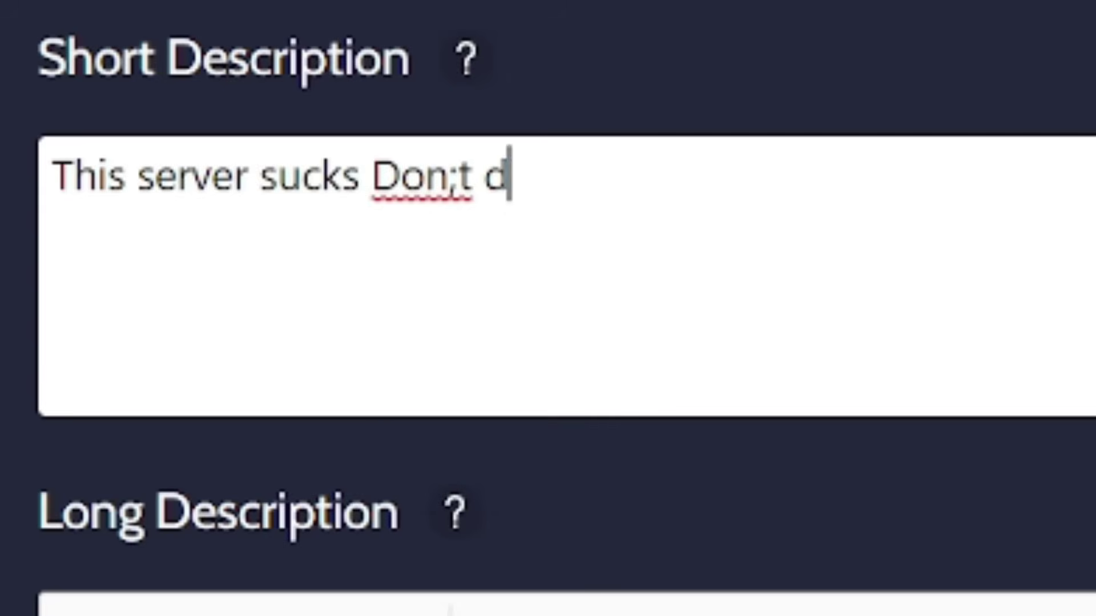
{"action": "type", "text": "i"}
{"action": "key", "text": "BackSpace"}
{"action": "key", "text": "BackSpace"}
{"action": "type", "text": "joij i"}
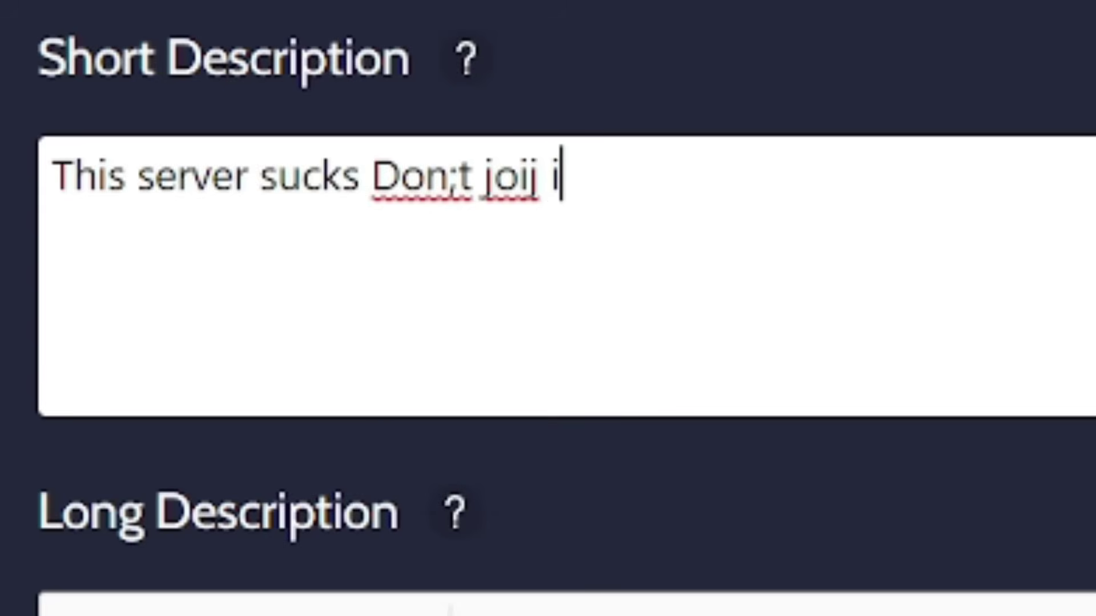
{"action": "key", "text": "BackSpace"}
{"action": "key", "text": "BackSpace"}
{"action": "key", "text": "BackSpace"}
{"action": "type", "text": "nti"}
{"action": "key", "text": "BackSpace"}
{"action": "key", "text": "BackSpace"}
{"action": "type", "text": "it"}
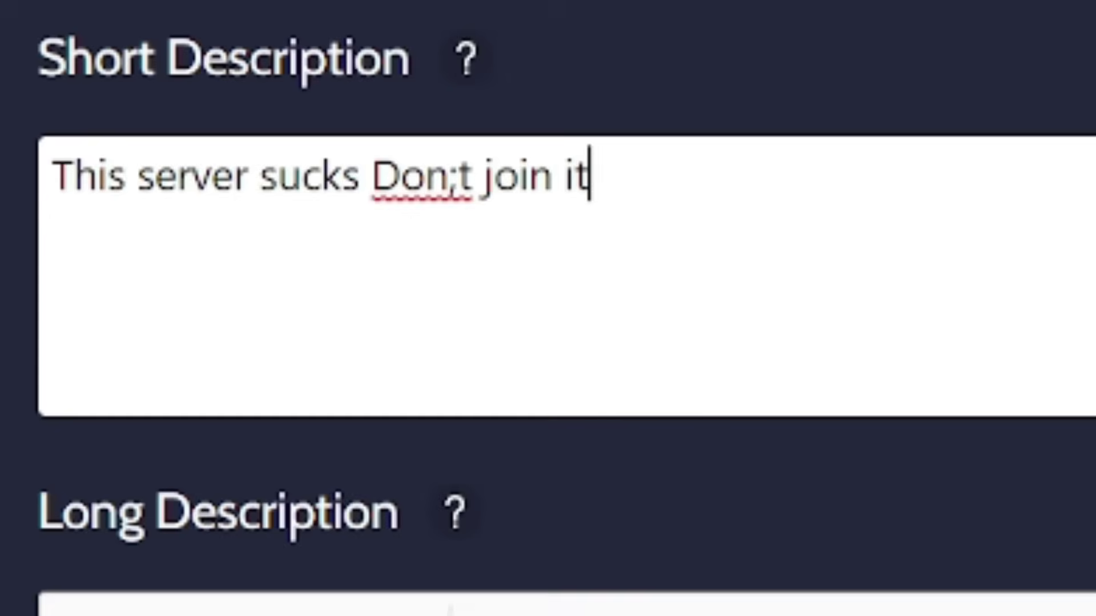
{"action": "left_click", "coordinate": [45, 230]}
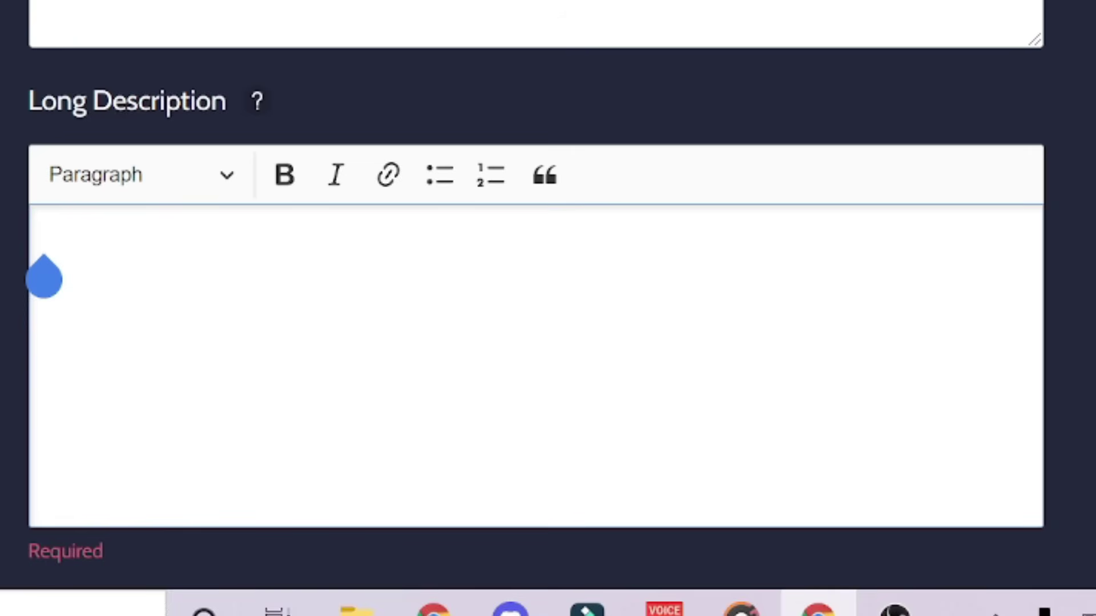
{"action": "type", "text": "Lorem ipsum dolor sit amet, consectetur adipiscing elit, sed do eiusmod tempor incididunt ut labore et dolore magna aliqua. Ut enim ad minim veniam, quis nostrud exercitation ullamco laboris nisi ut aliquip ex ea commodo consequat. Duis aute irure dolor in reprehenderit in voluptate velit esse cillum dolore eu fugiat nulla pariatur. Excepteur sint occaecat cupidatat non proident, sunt in culpa qui officia deserunt mollit anim id est laborum."}
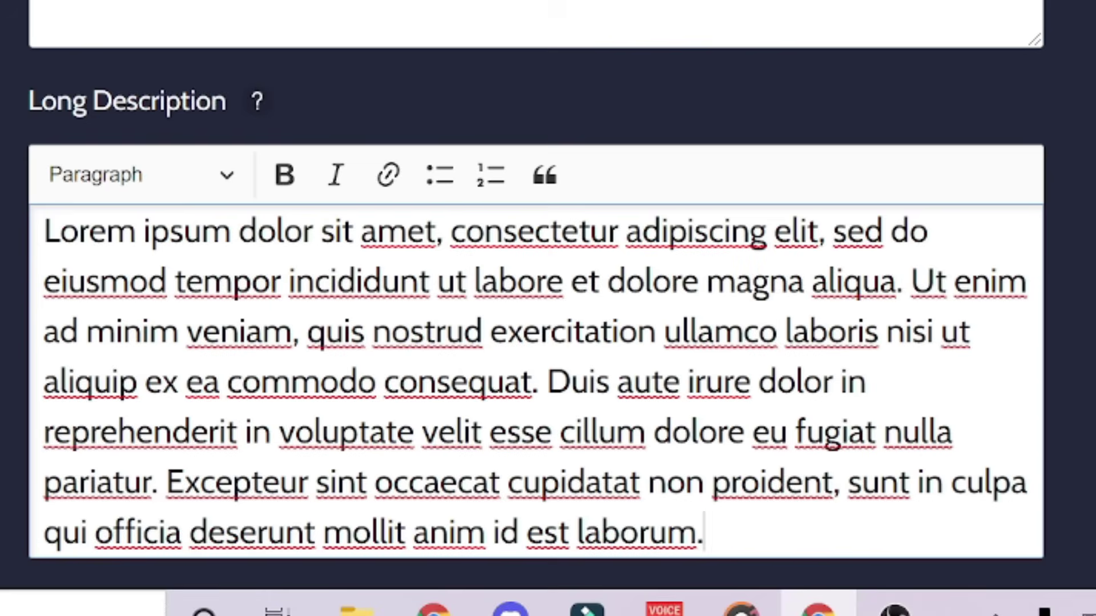
{"action": "scroll", "coordinate": [548, 342], "scroll_direction": "down", "scroll_amount": 10}
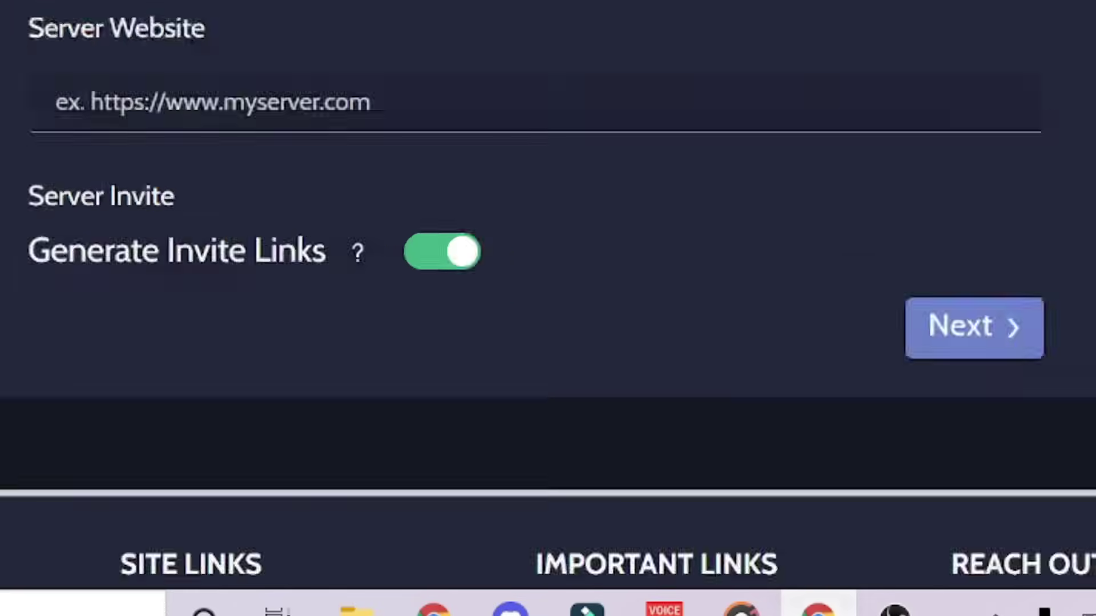
Step: Move to the keywords step, enter Stacks and Youtuber, and submit the listing
{"action": "left_click", "coordinate": [784, 296]}
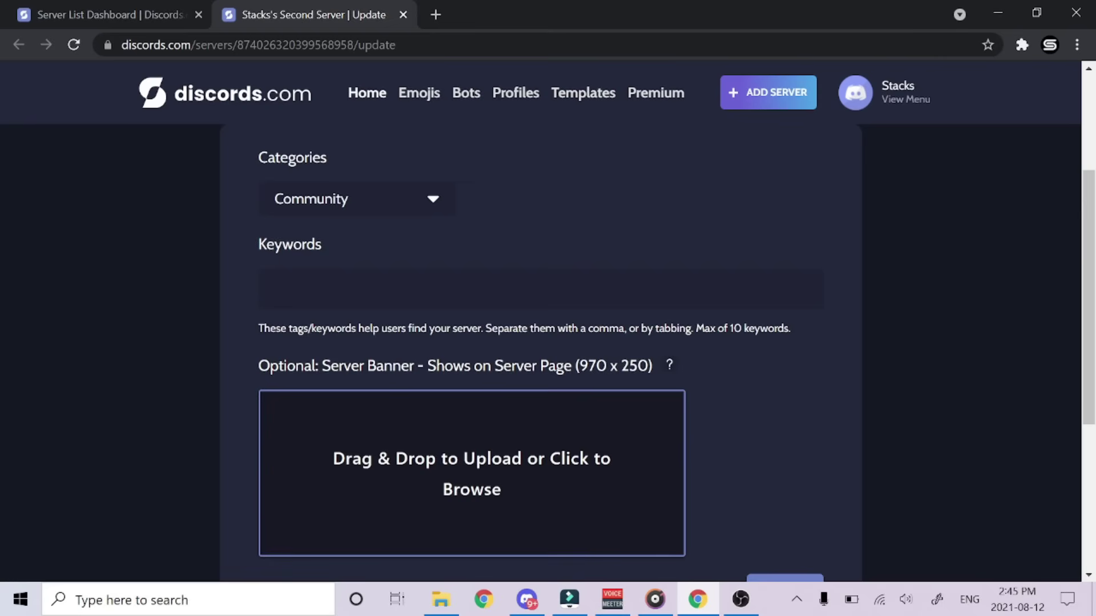
{"action": "type", "text": "Stacks,yoyuber"}
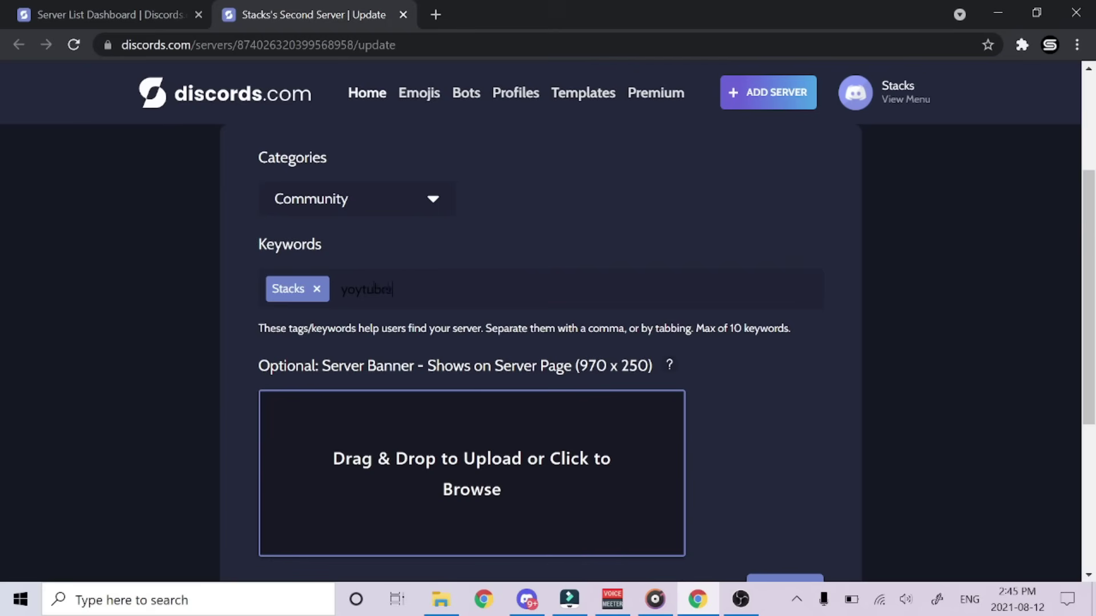
{"action": "type", "text": ","}
{"action": "scroll", "coordinate": [548, 343], "scroll_direction": "down", "scroll_amount": 3}
{"action": "scroll", "coordinate": [548, 342], "scroll_direction": "down", "scroll_amount": 2}
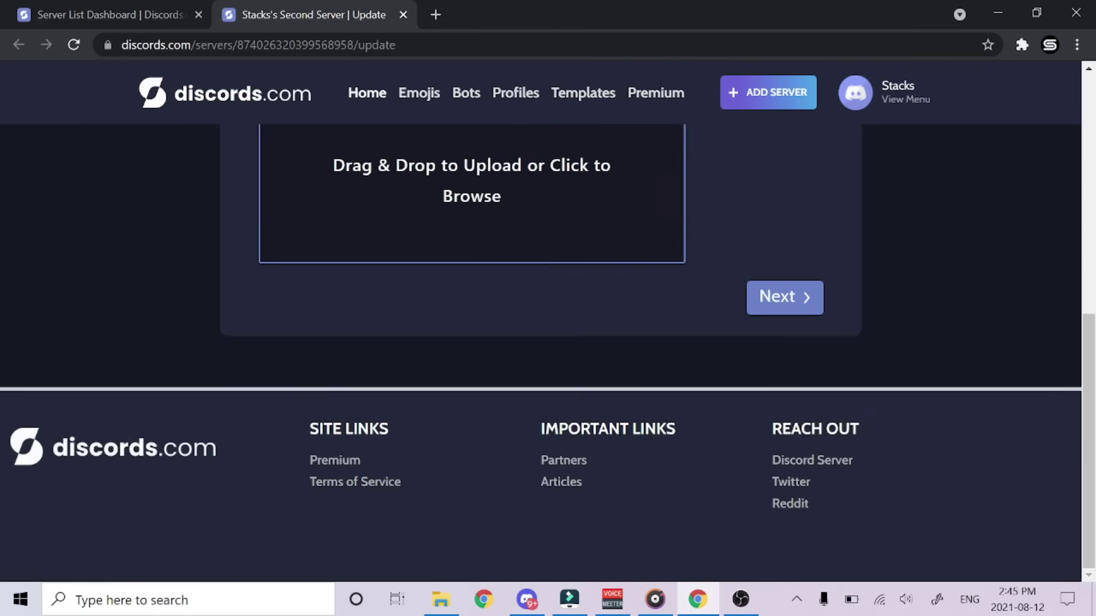
{"action": "left_click", "coordinate": [785, 296]}
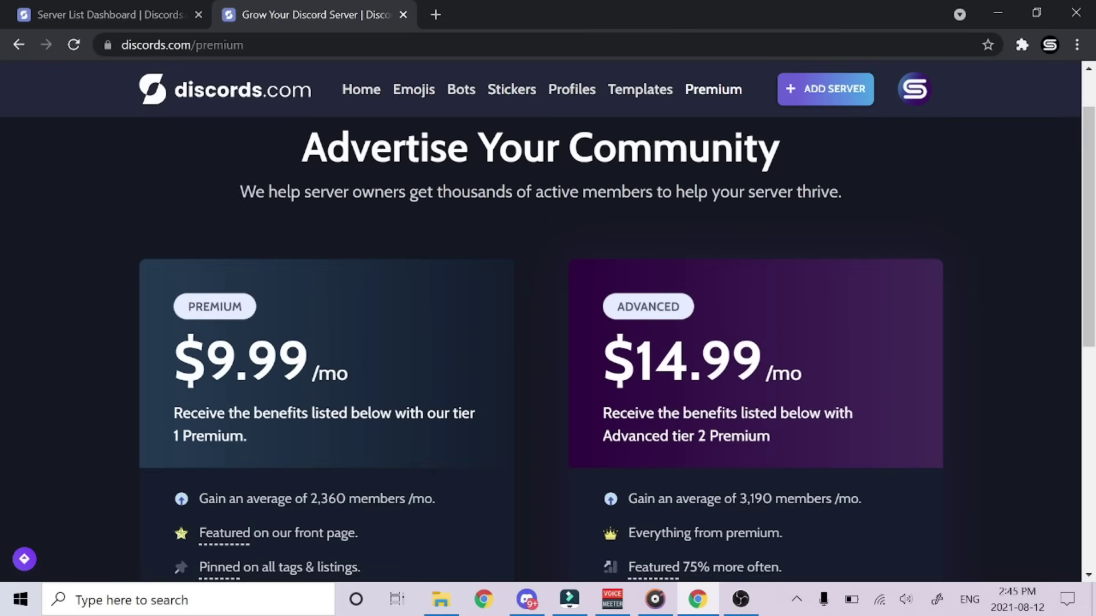
{"action": "scroll", "coordinate": [548, 342], "scroll_direction": "down", "scroll_amount": 1}
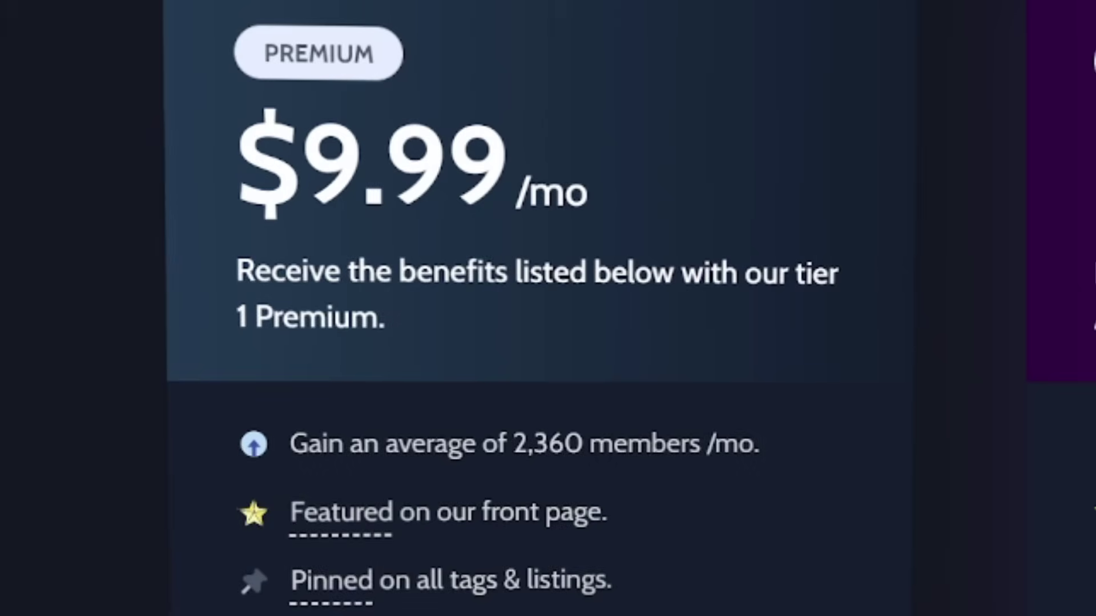
{"action": "left_click_drag", "start_coordinate": [152, 231], "coordinate": [414, 336]}
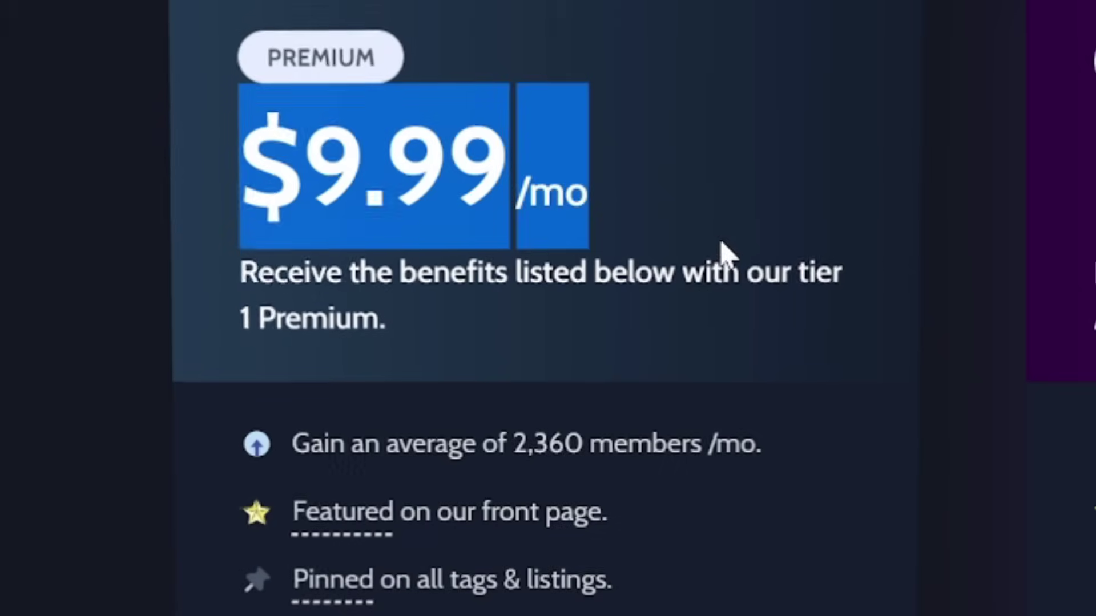
{"action": "left_click", "coordinate": [719, 249]}
{"action": "scroll", "coordinate": [719, 249], "scroll_direction": "down", "scroll_amount": 2}
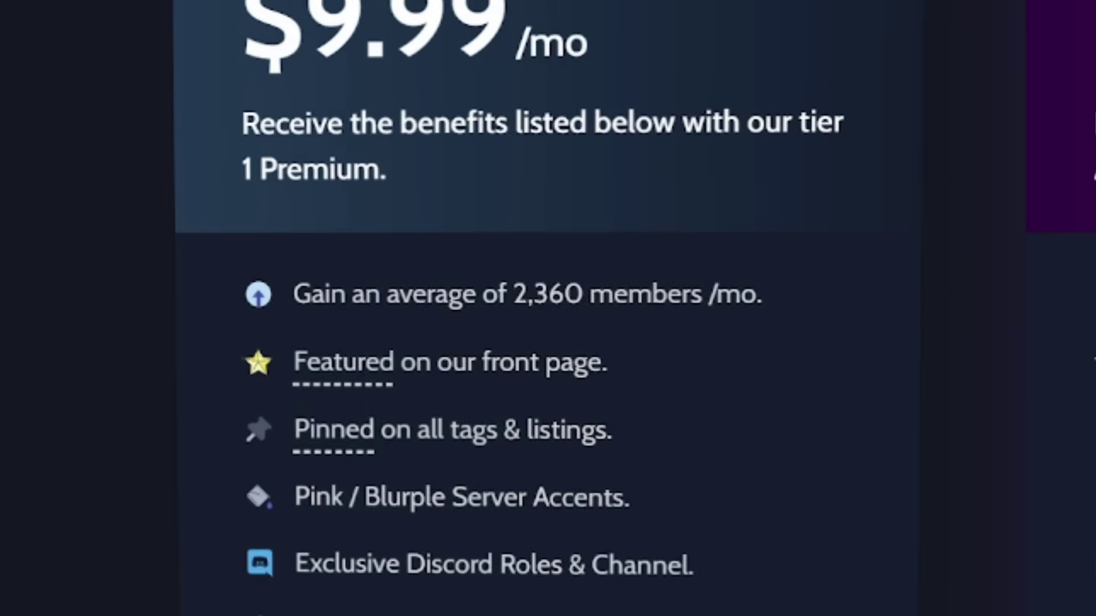
{"action": "scroll", "coordinate": [548, 342], "scroll_direction": "down", "scroll_amount": 1}
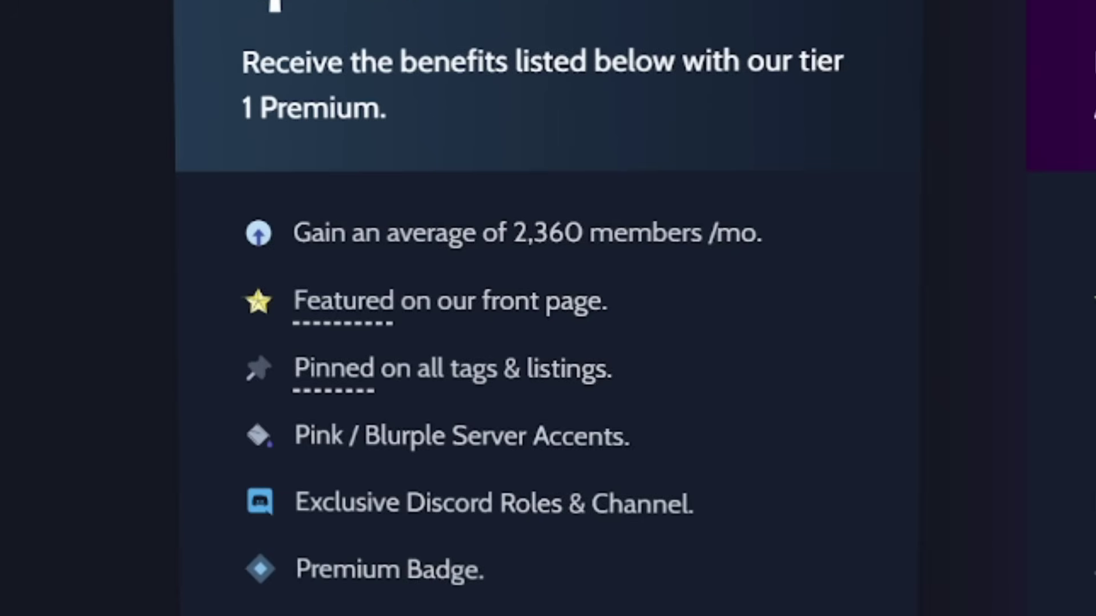
{"action": "scroll", "coordinate": [548, 343], "scroll_direction": "down", "scroll_amount": 2}
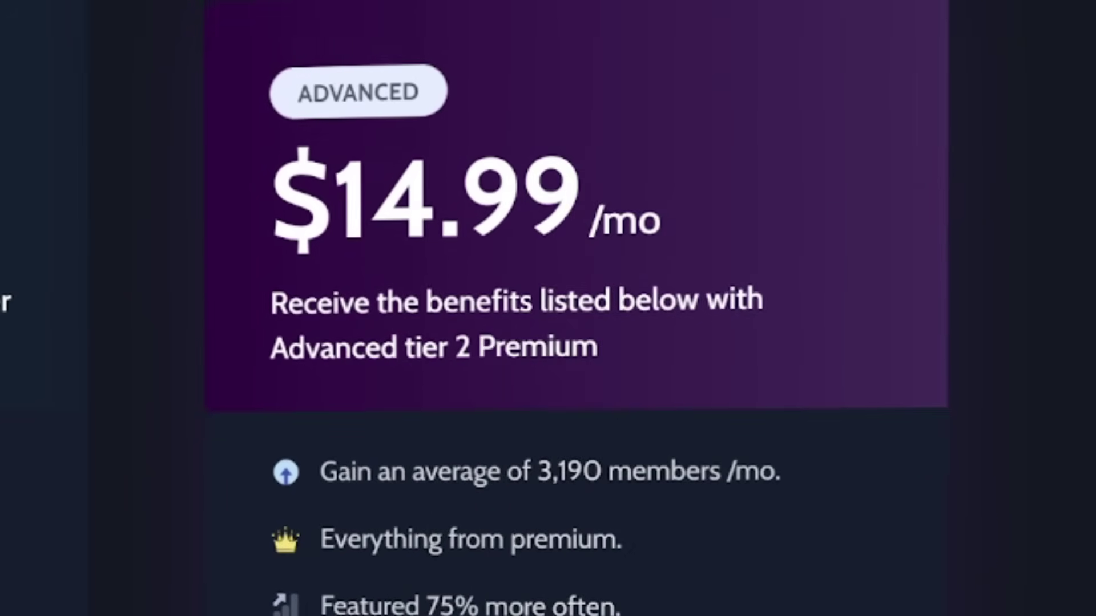
{"action": "scroll", "coordinate": [548, 343], "scroll_direction": "down", "scroll_amount": 2}
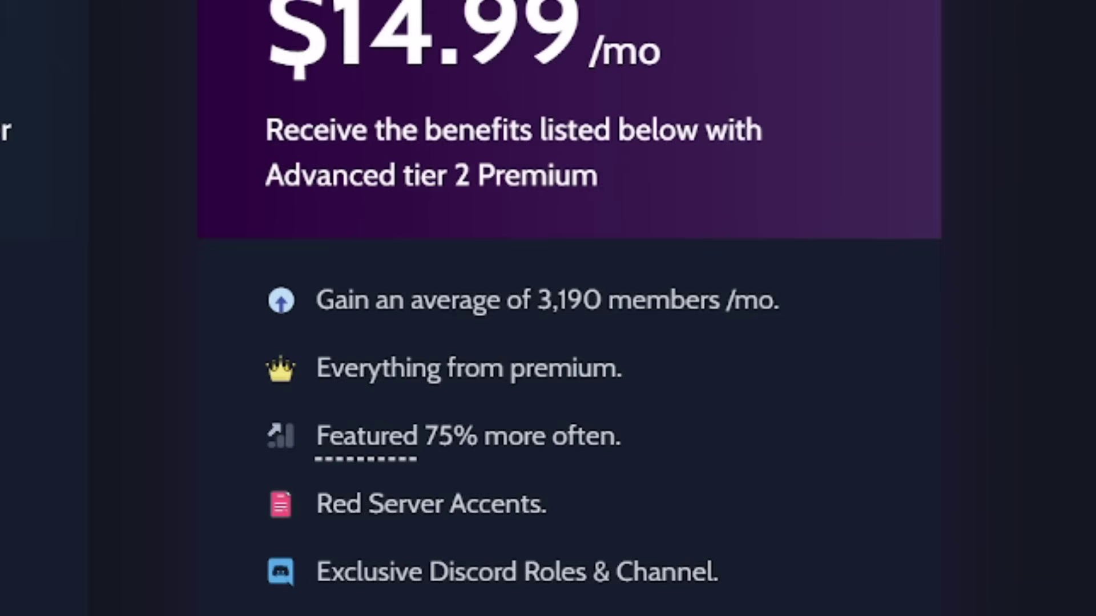
{"action": "scroll", "coordinate": [548, 308], "scroll_direction": "down", "scroll_amount": 2}
{"action": "scroll", "coordinate": [548, 308], "scroll_direction": "down", "scroll_amount": 4}
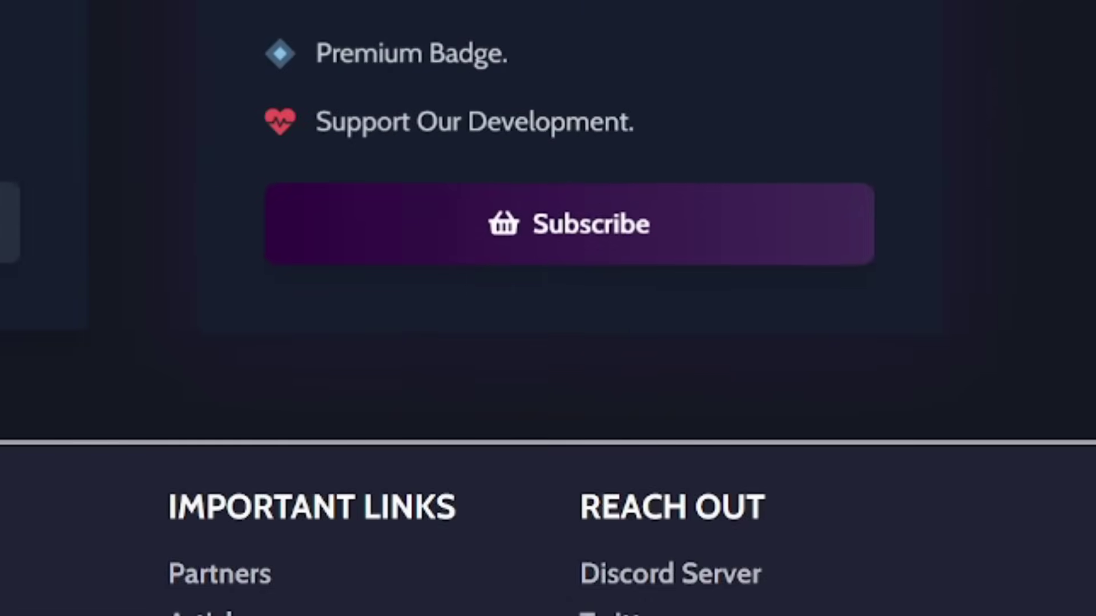
{"action": "scroll", "coordinate": [548, 308], "scroll_direction": "up", "scroll_amount": 4}
{"action": "scroll", "coordinate": [548, 343], "scroll_direction": "up", "scroll_amount": 3}
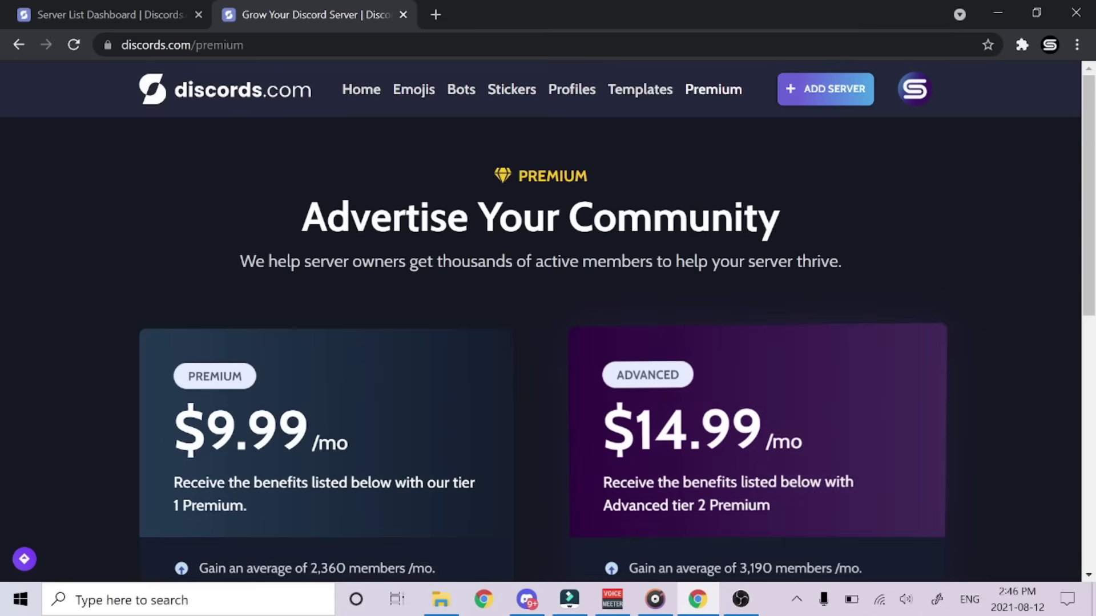